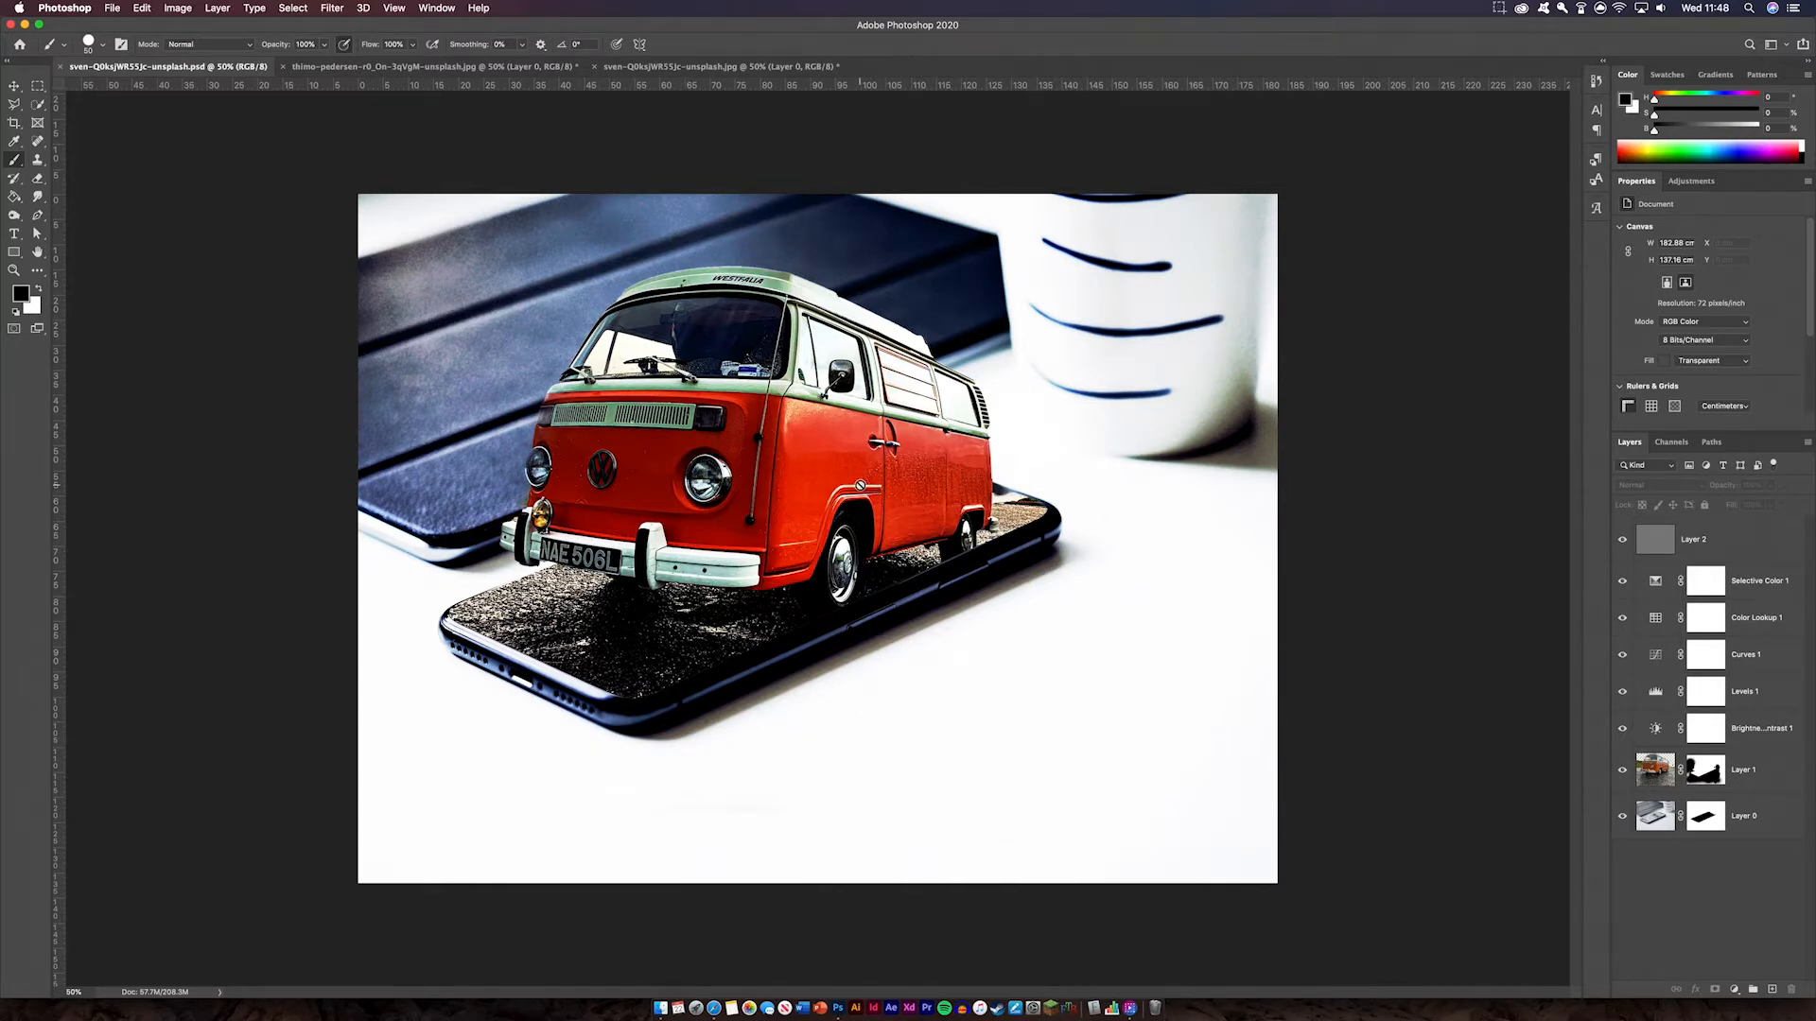
Activate the Pen tool in the phone photo, set it to draw paths, and undo the trial anchor points
{"action": "left_click", "coordinate": [14, 85]}
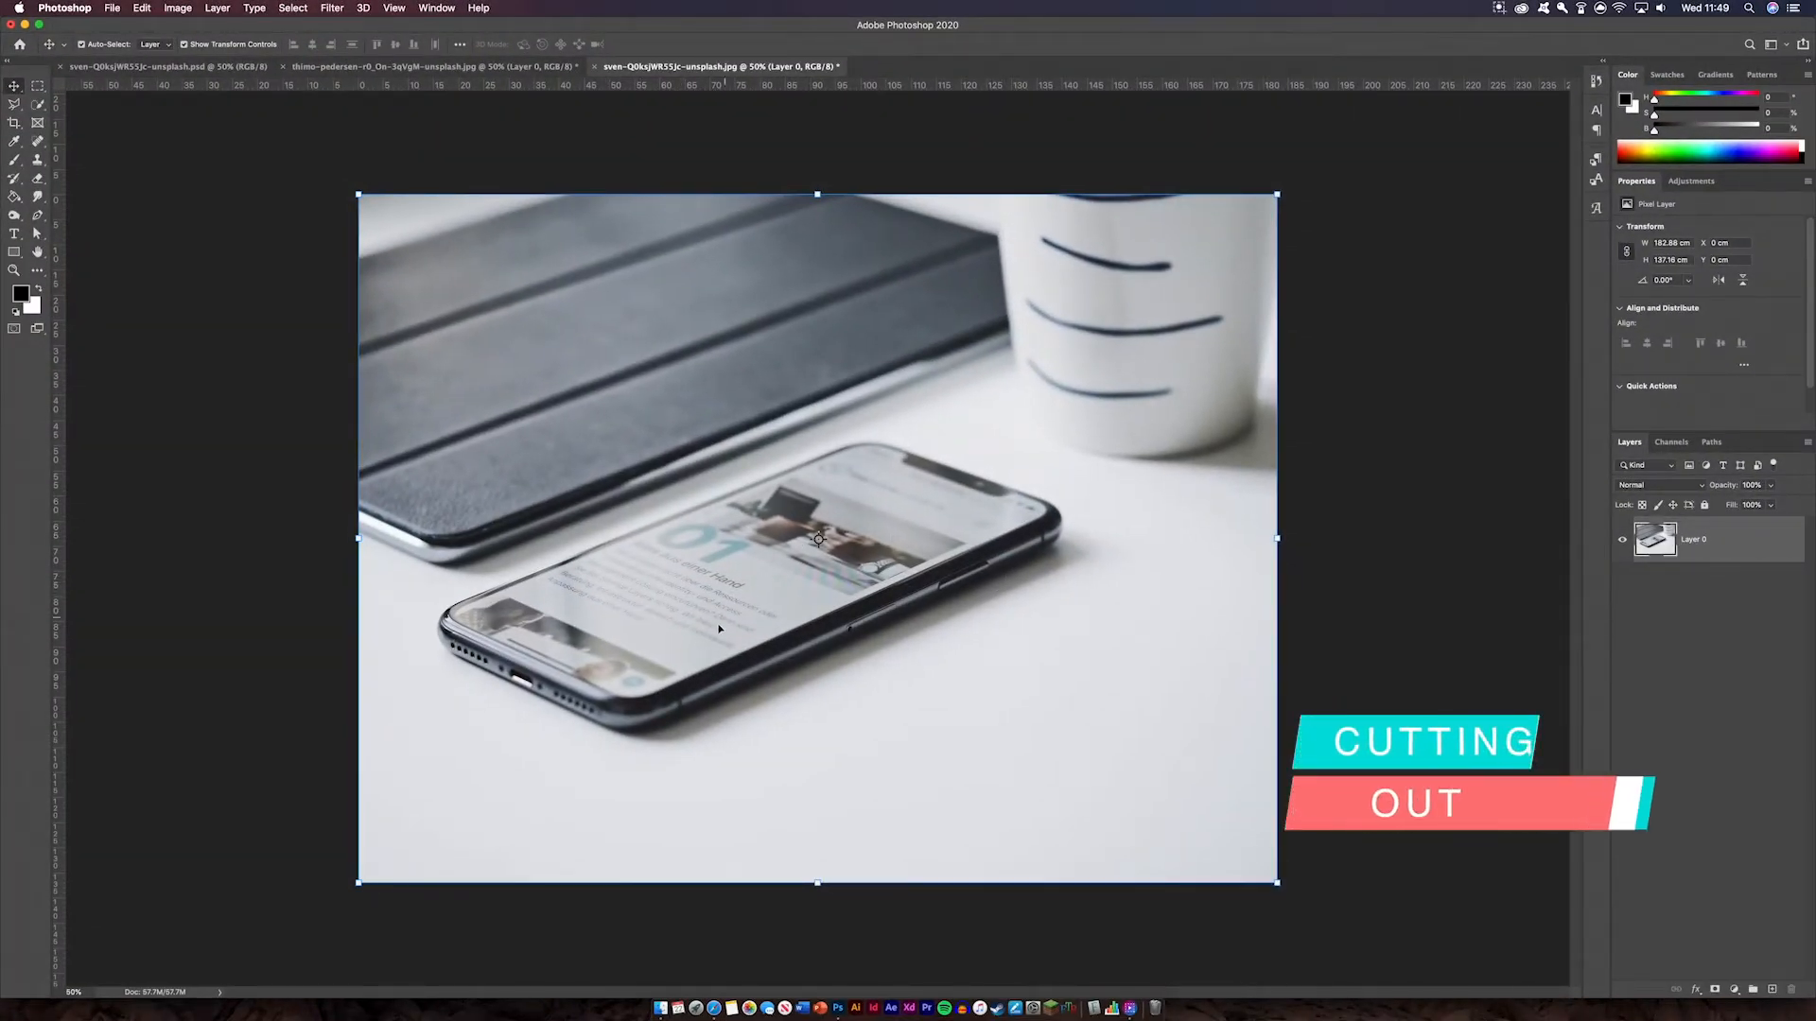
{"action": "key", "text": "super+equal"}
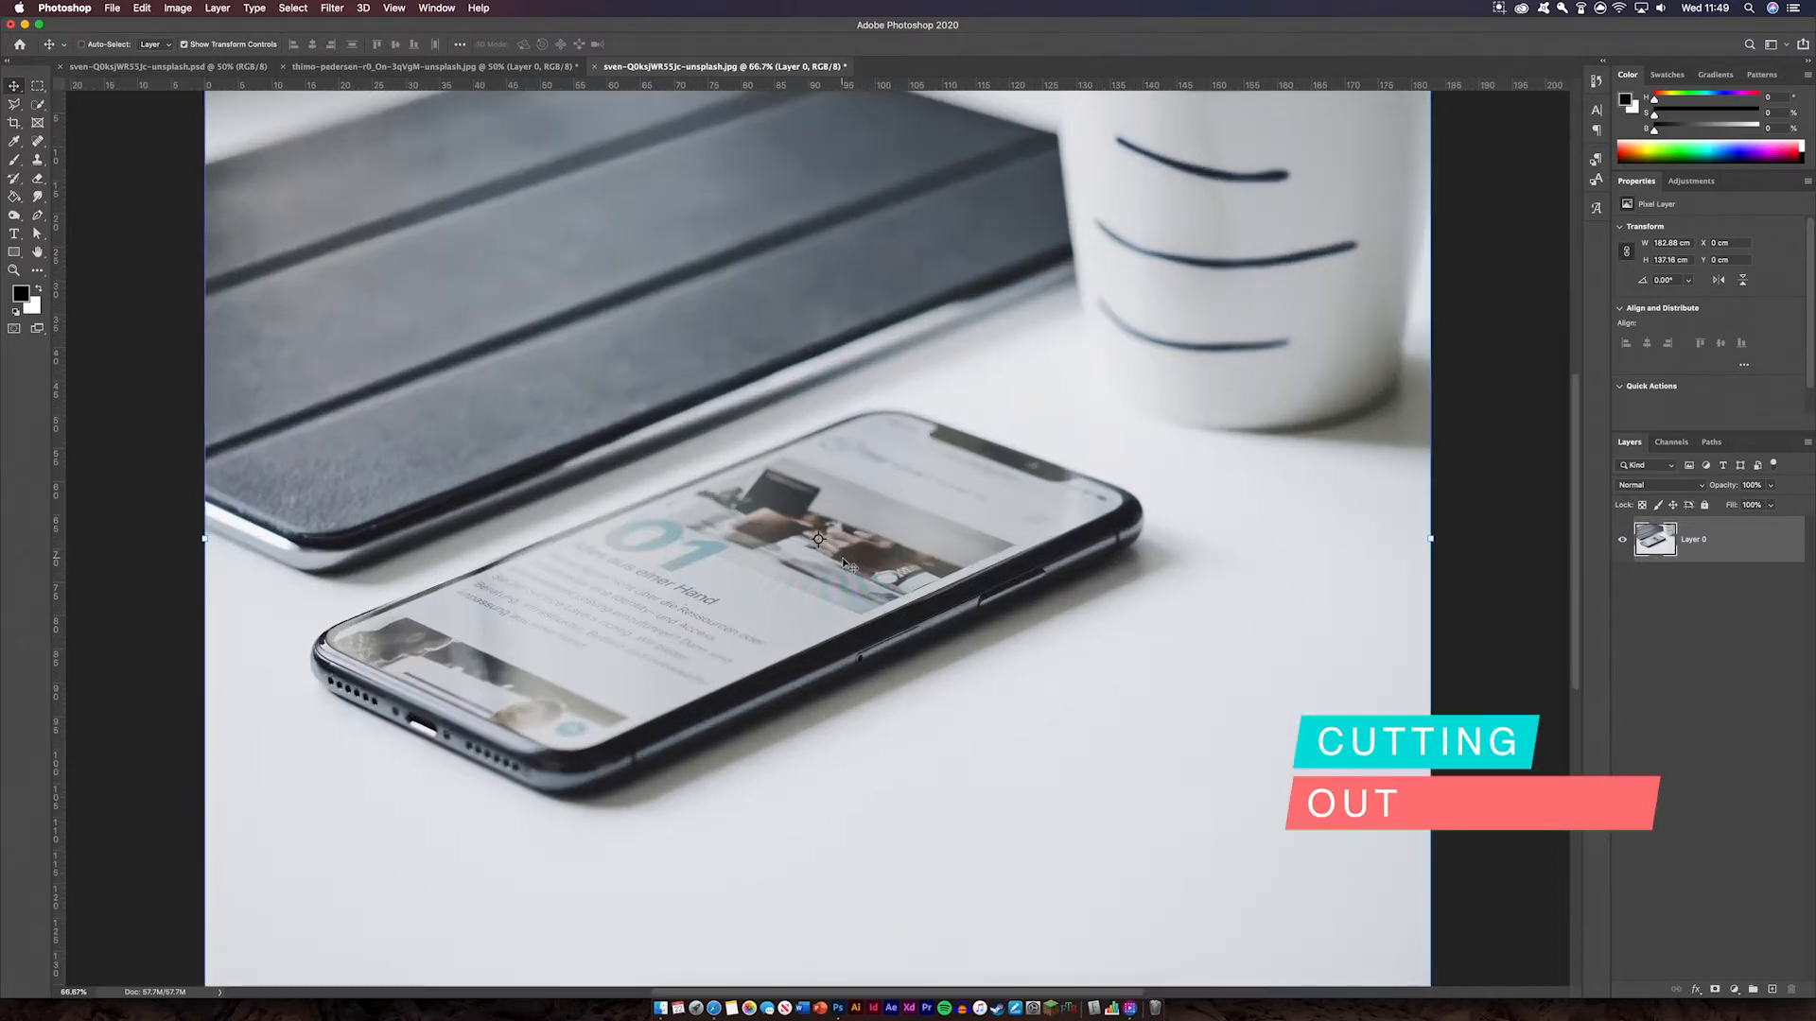
{"action": "left_click", "coordinate": [38, 217]}
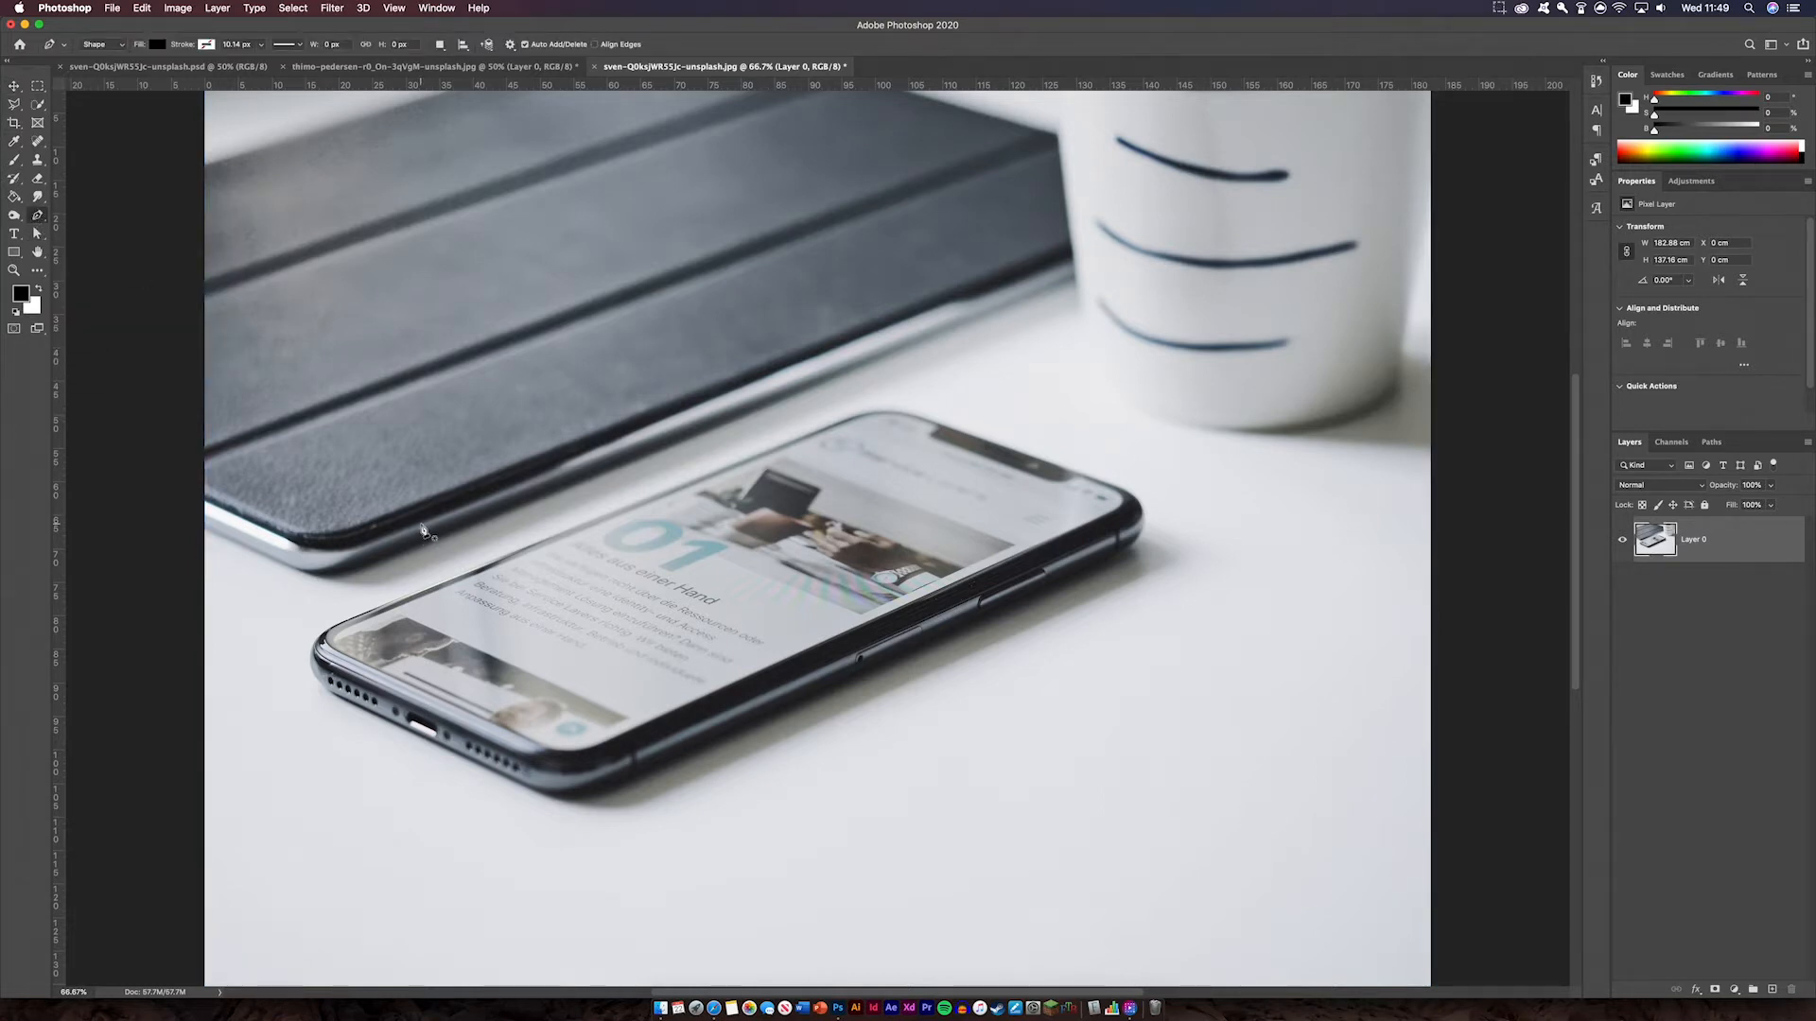
{"action": "key", "text": "super+plus"}
{"action": "key", "text": "super+plus"}
{"action": "key", "text": "super+plus"}
{"action": "key", "text": "super+plus"}
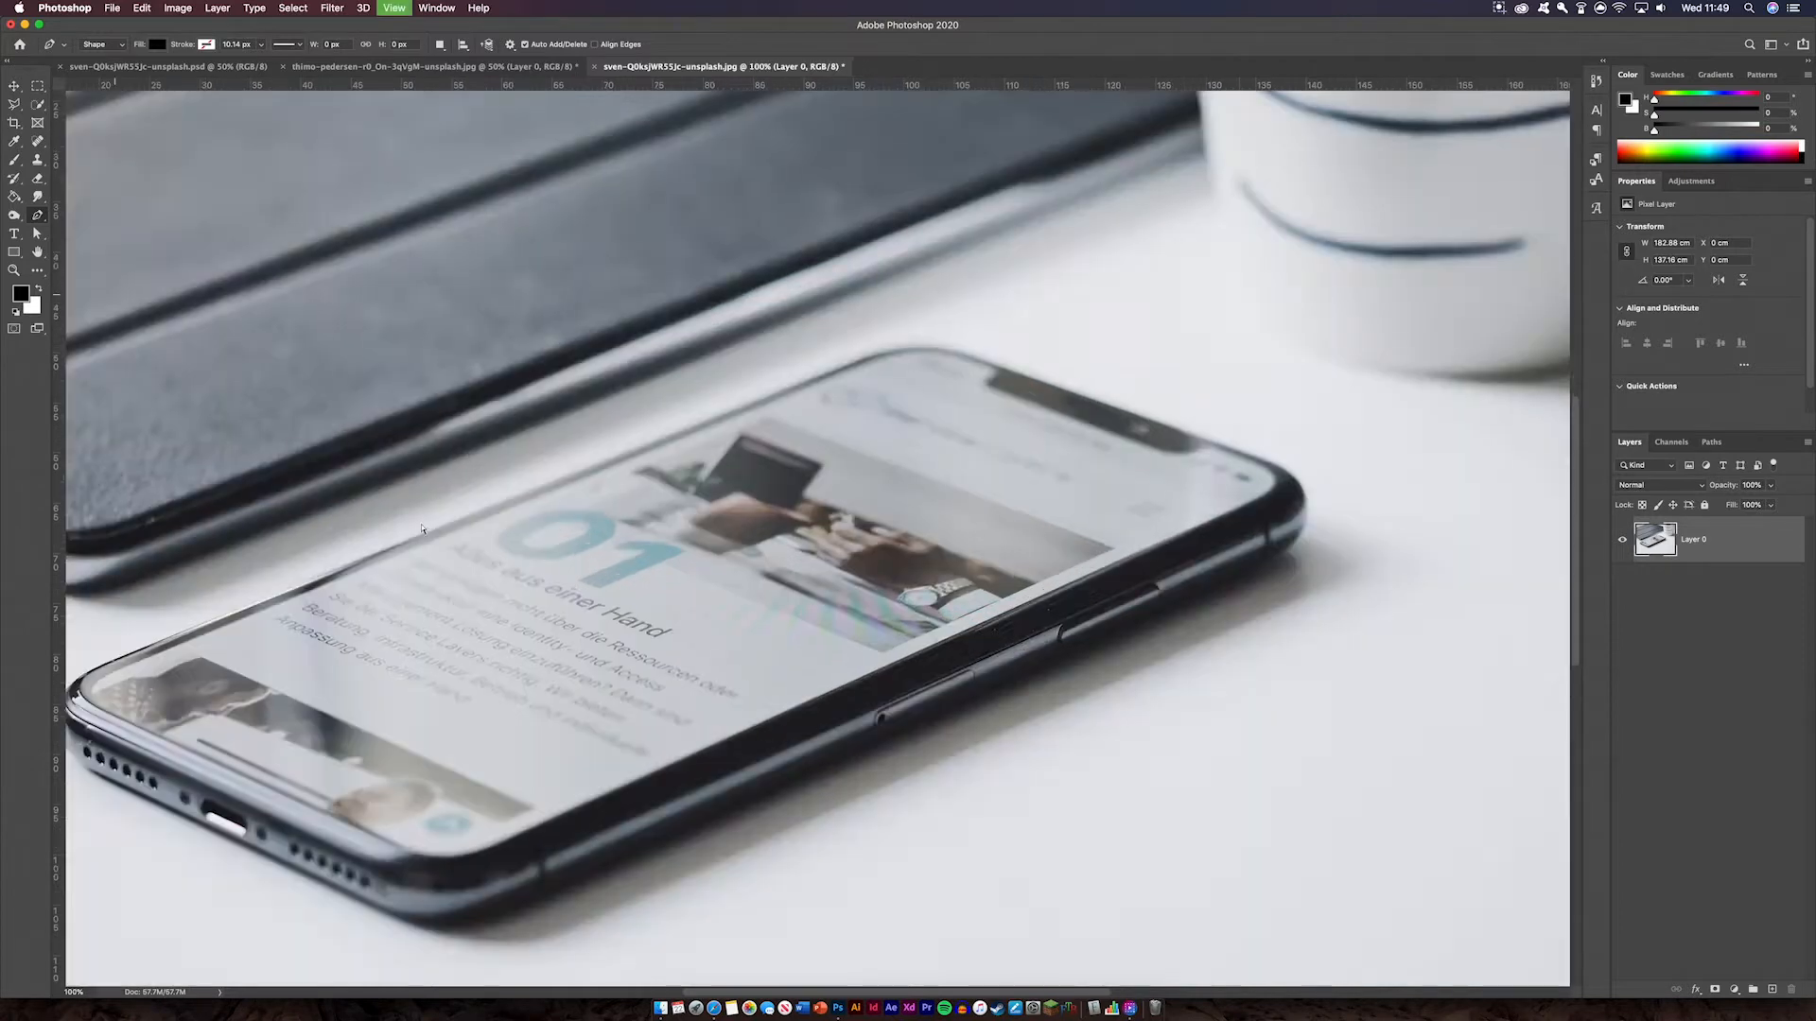
{"action": "left_click_drag", "start_coordinate": [422, 530], "coordinate": [993, 280]}
{"action": "left_click", "coordinate": [678, 325]}
{"action": "left_click_drag", "start_coordinate": [342, 474], "coordinate": [383, 626]}
{"action": "left_click", "coordinate": [103, 45]}
{"action": "left_click", "coordinate": [94, 56]}
{"action": "key", "text": "super+z"}
{"action": "key", "text": "super+z"}
{"action": "key", "text": "super+z"}
{"action": "key", "text": "super+z"}
Begin a path around the phone screen, tracing its near-left corner and the short edge above the speaker holes
{"action": "left_click", "coordinate": [661, 331]}
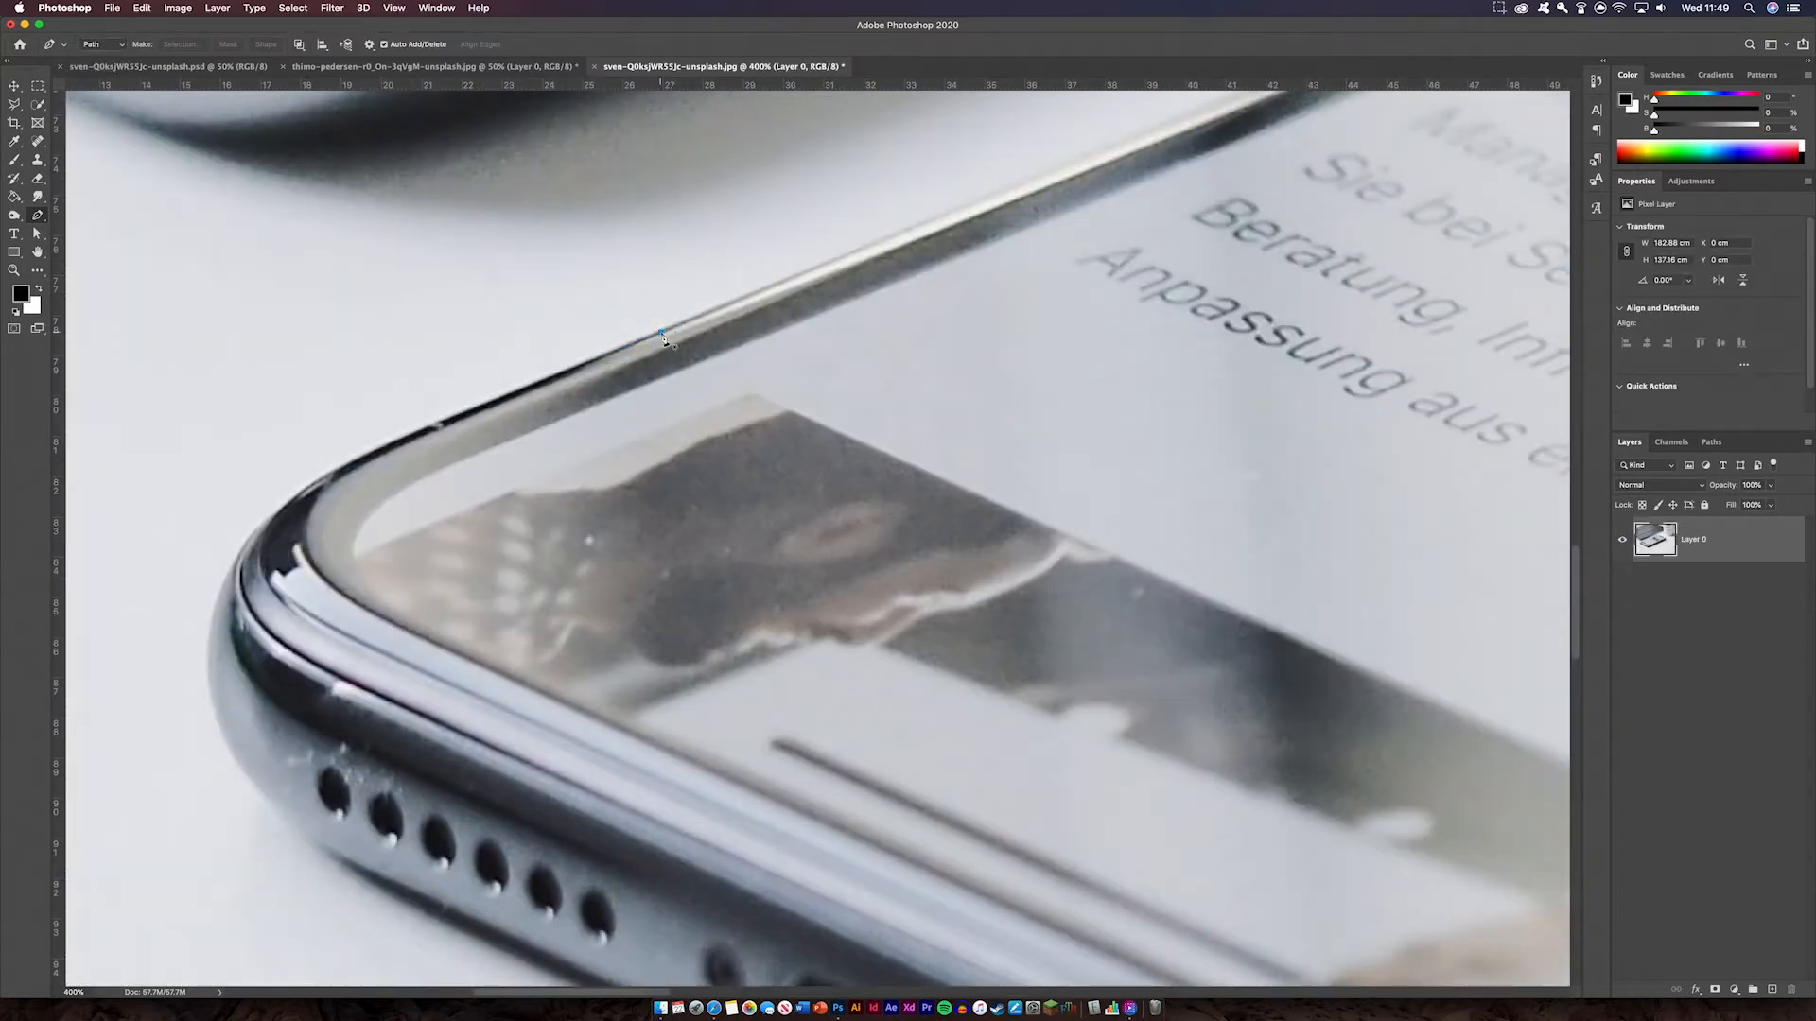
{"action": "left_click_drag", "start_coordinate": [330, 480], "coordinate": [312, 560]}
{"action": "left_click_drag", "start_coordinate": [395, 625], "coordinate": [461, 660]}
{"action": "scroll", "coordinate": [605, 653], "scroll_direction": "right", "scroll_amount": 15}
{"action": "scroll", "coordinate": [605, 652], "scroll_direction": "down", "scroll_amount": 5}
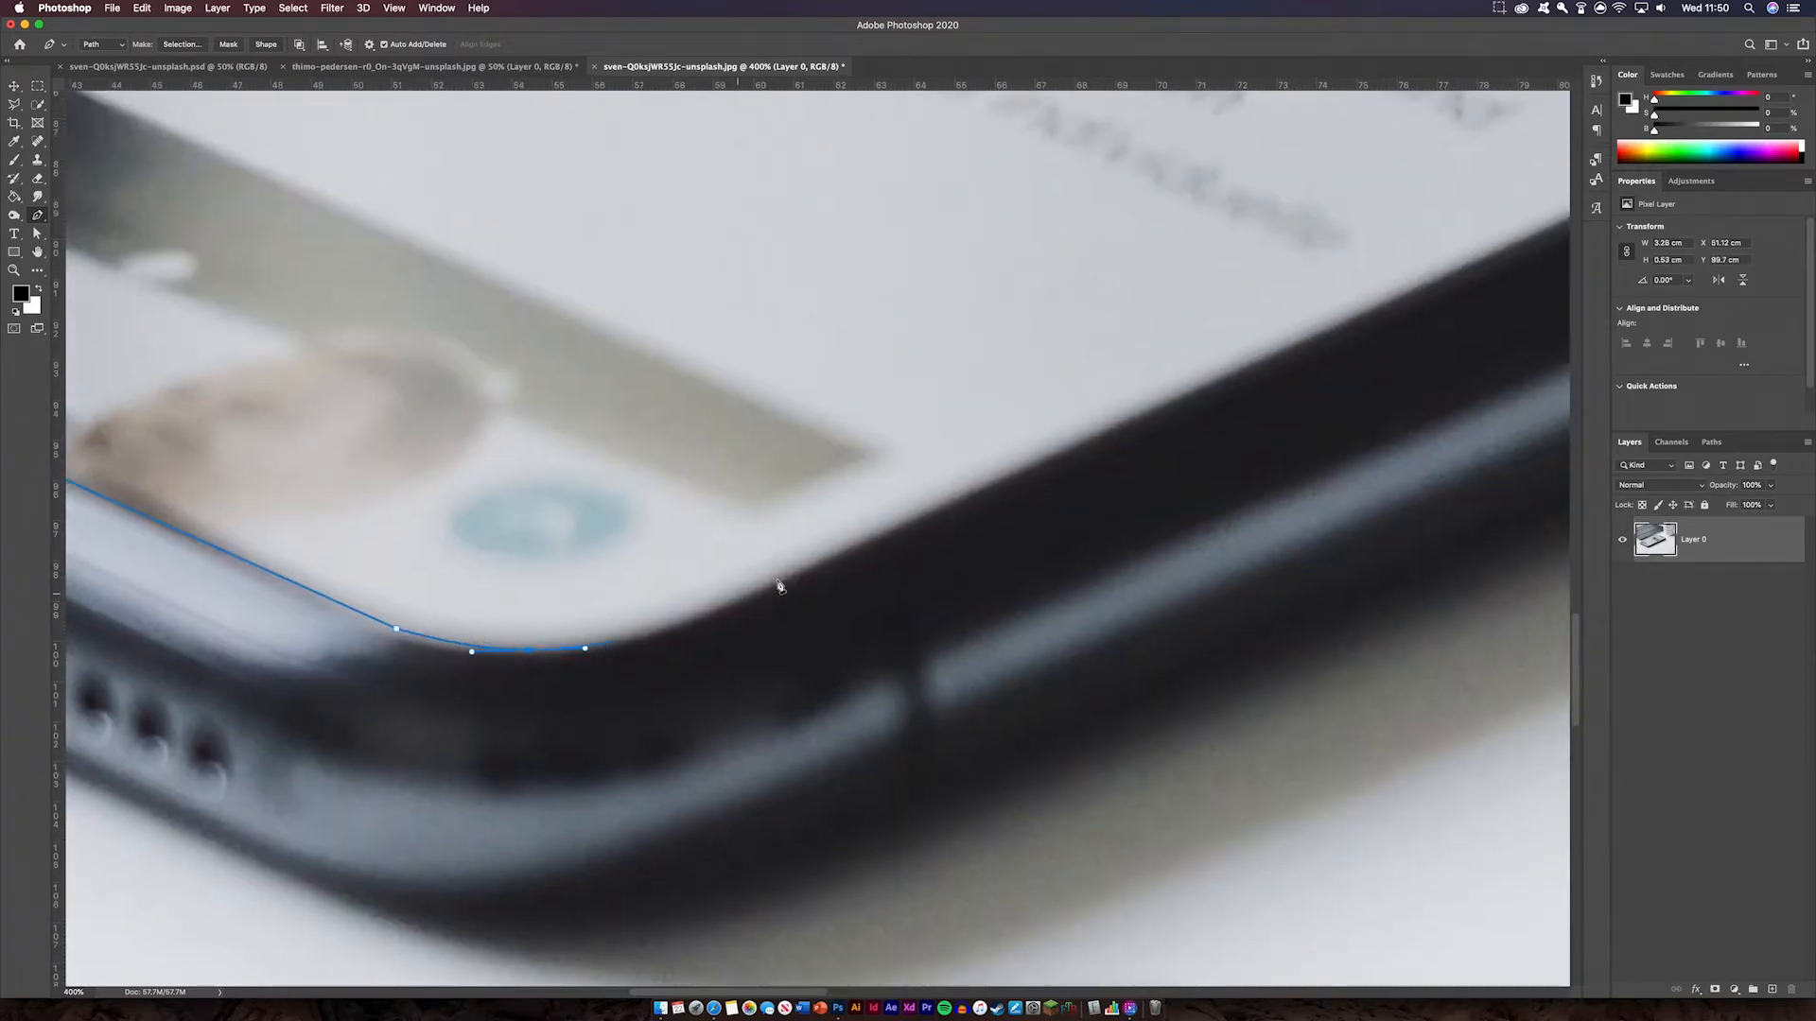
Continue the path along the phone screen's long front edge beside the side buttons
{"action": "left_click", "coordinate": [1017, 465]}
{"action": "left_click_drag", "start_coordinate": [1437, 322], "coordinate": [300, 825]}
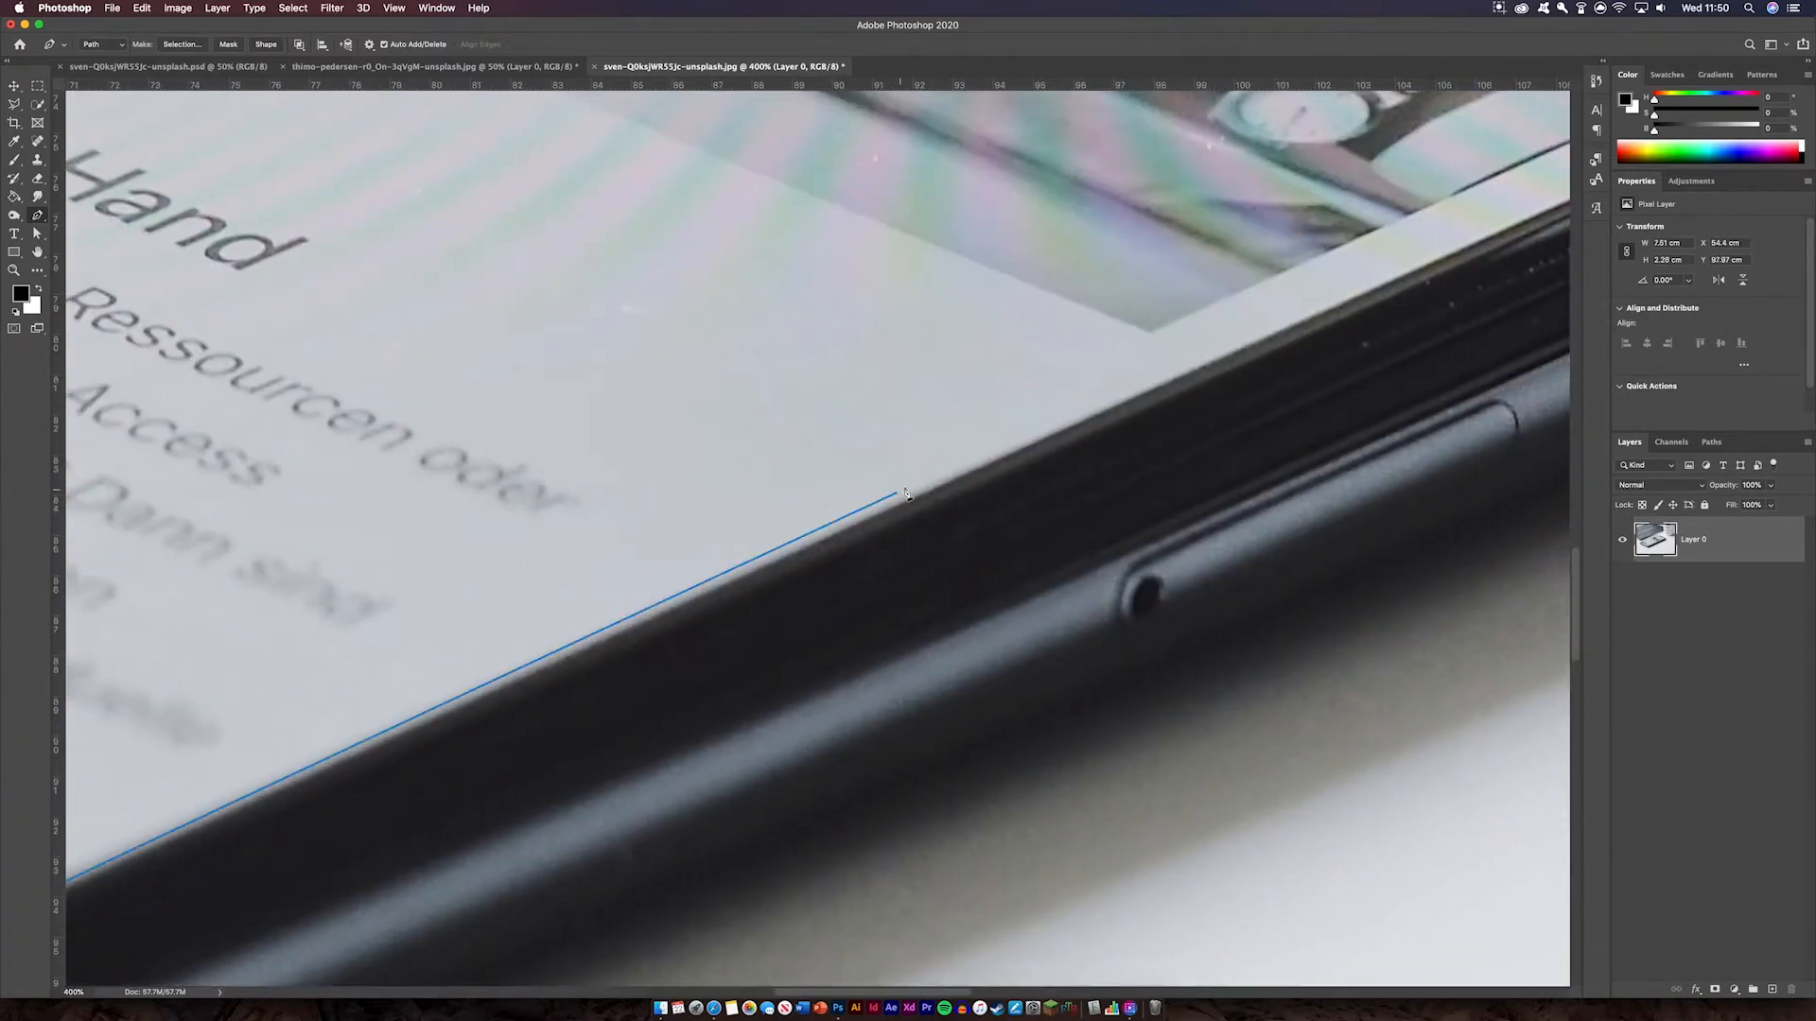
{"action": "left_click_drag", "start_coordinate": [982, 470], "coordinate": [1054, 436]}
{"action": "left_click_drag", "start_coordinate": [1455, 275], "coordinate": [590, 757]}
{"action": "left_click_drag", "start_coordinate": [1113, 504], "coordinate": [1194, 472]}
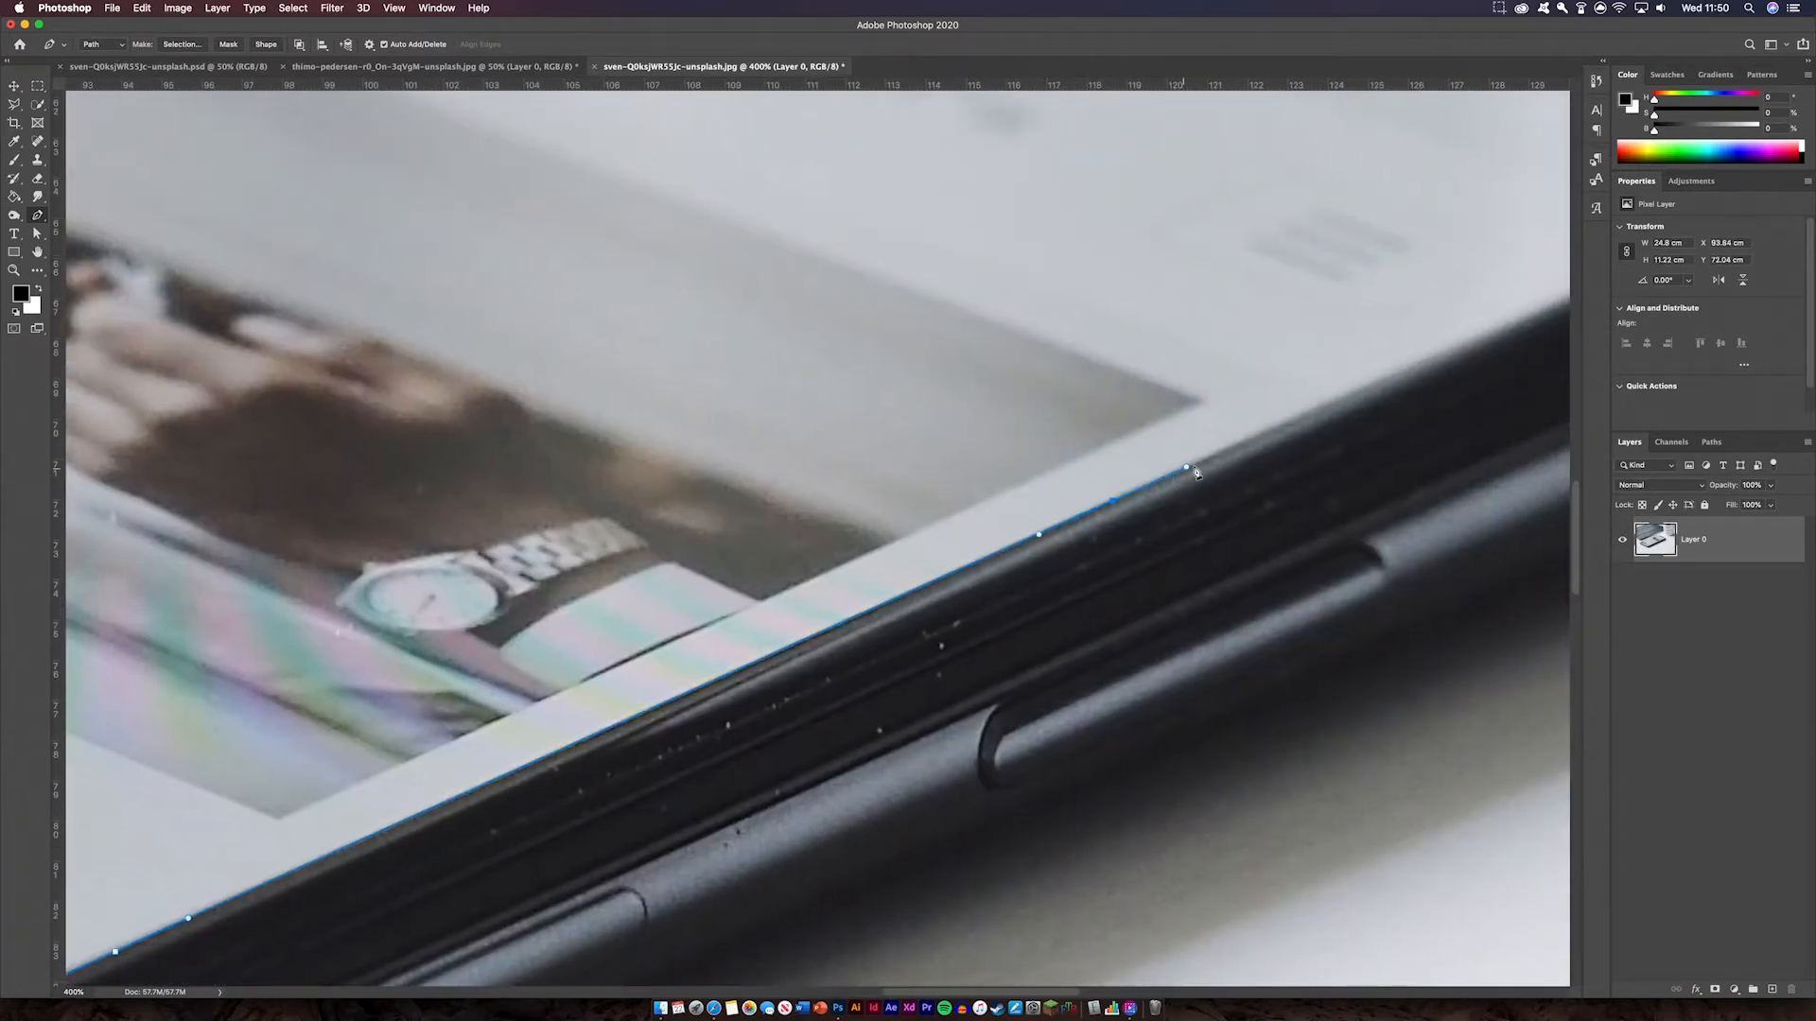
Trace the path around the screen's far corners and along the outline of the notch
{"action": "left_click_drag", "start_coordinate": [1437, 312], "coordinate": [638, 595]}
{"action": "mouse_move", "coordinate": [997, 481]}
{"action": "left_mouse_down"}
{"action": "mouse_move", "coordinate": [1028, 461]}
{"action": "mouse_move", "coordinate": [1049, 385]}
{"action": "left_mouse_up"}
{"action": "mouse_move", "coordinate": [1003, 356]}
{"action": "left_mouse_down"}
{"action": "mouse_move", "coordinate": [971, 342]}
{"action": "mouse_move", "coordinate": [1144, 610]}
{"action": "left_mouse_up"}
{"action": "left_click_drag", "start_coordinate": [975, 544], "coordinate": [849, 571]}
{"action": "left_click_drag", "start_coordinate": [707, 538], "coordinate": [614, 502]}
{"action": "left_click_drag", "start_coordinate": [616, 500], "coordinate": [1087, 793]}
{"action": "left_click_drag", "start_coordinate": [539, 593], "coordinate": [578, 550]}
{"action": "left_click_drag", "start_coordinate": [574, 527], "coordinate": [564, 514]}
{"action": "left_click_drag", "start_coordinate": [426, 477], "coordinate": [332, 462]}
{"action": "left_click_drag", "start_coordinate": [332, 461], "coordinate": [1396, 409]}
{"action": "left_click_drag", "start_coordinate": [1366, 407], "coordinate": [1309, 426]}
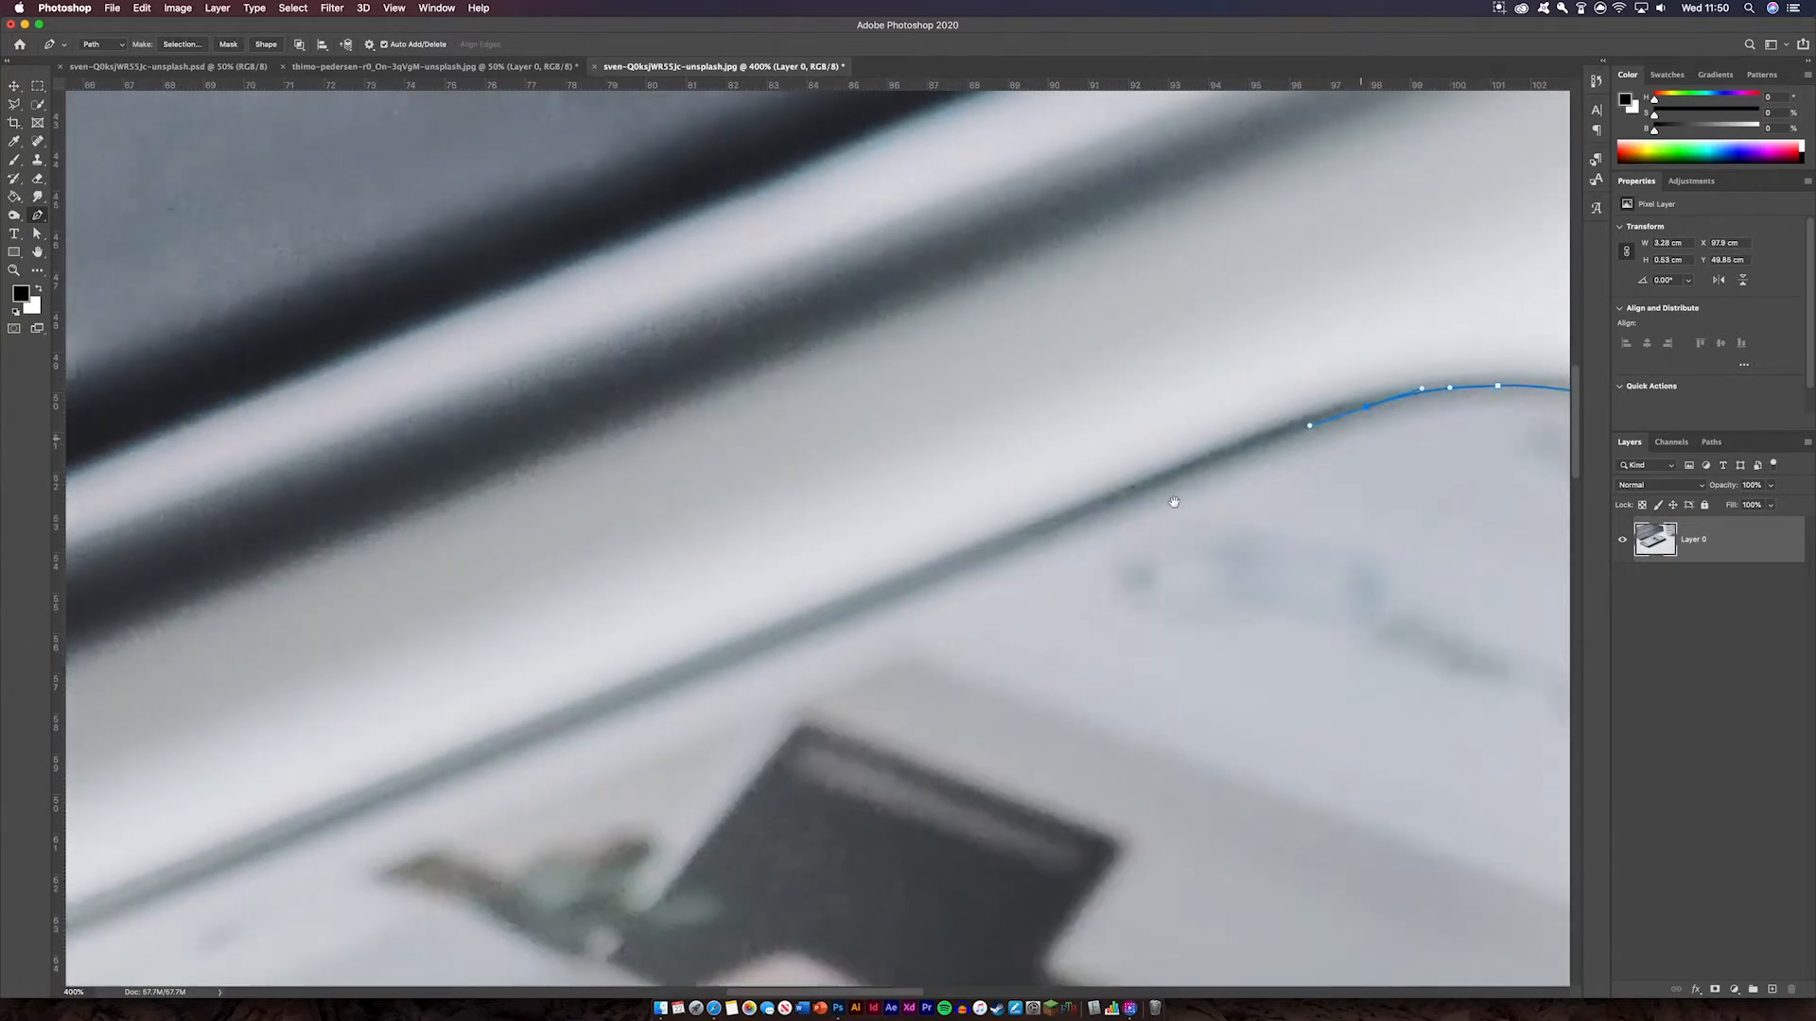
Close the path along the screen's long rear edge, undoing any misplaced anchor points
{"action": "left_click_drag", "start_coordinate": [551, 735], "coordinate": [1229, 402]}
{"action": "left_click_drag", "start_coordinate": [348, 745], "coordinate": [1133, 369]}
{"action": "left_click_drag", "start_coordinate": [470, 628], "coordinate": [423, 641]}
{"action": "key", "text": "super+z"}
{"action": "left_click_drag", "start_coordinate": [238, 697], "coordinate": [108, 758]}
{"action": "key", "text": "super+z"}
{"action": "left_click_drag", "start_coordinate": [1173, 369], "coordinate": [541, 871]}
{"action": "key", "text": "super+z"}
{"action": "key", "text": "super+minus"}
{"action": "key", "text": "super+minus"}
{"action": "key", "text": "super+minus"}
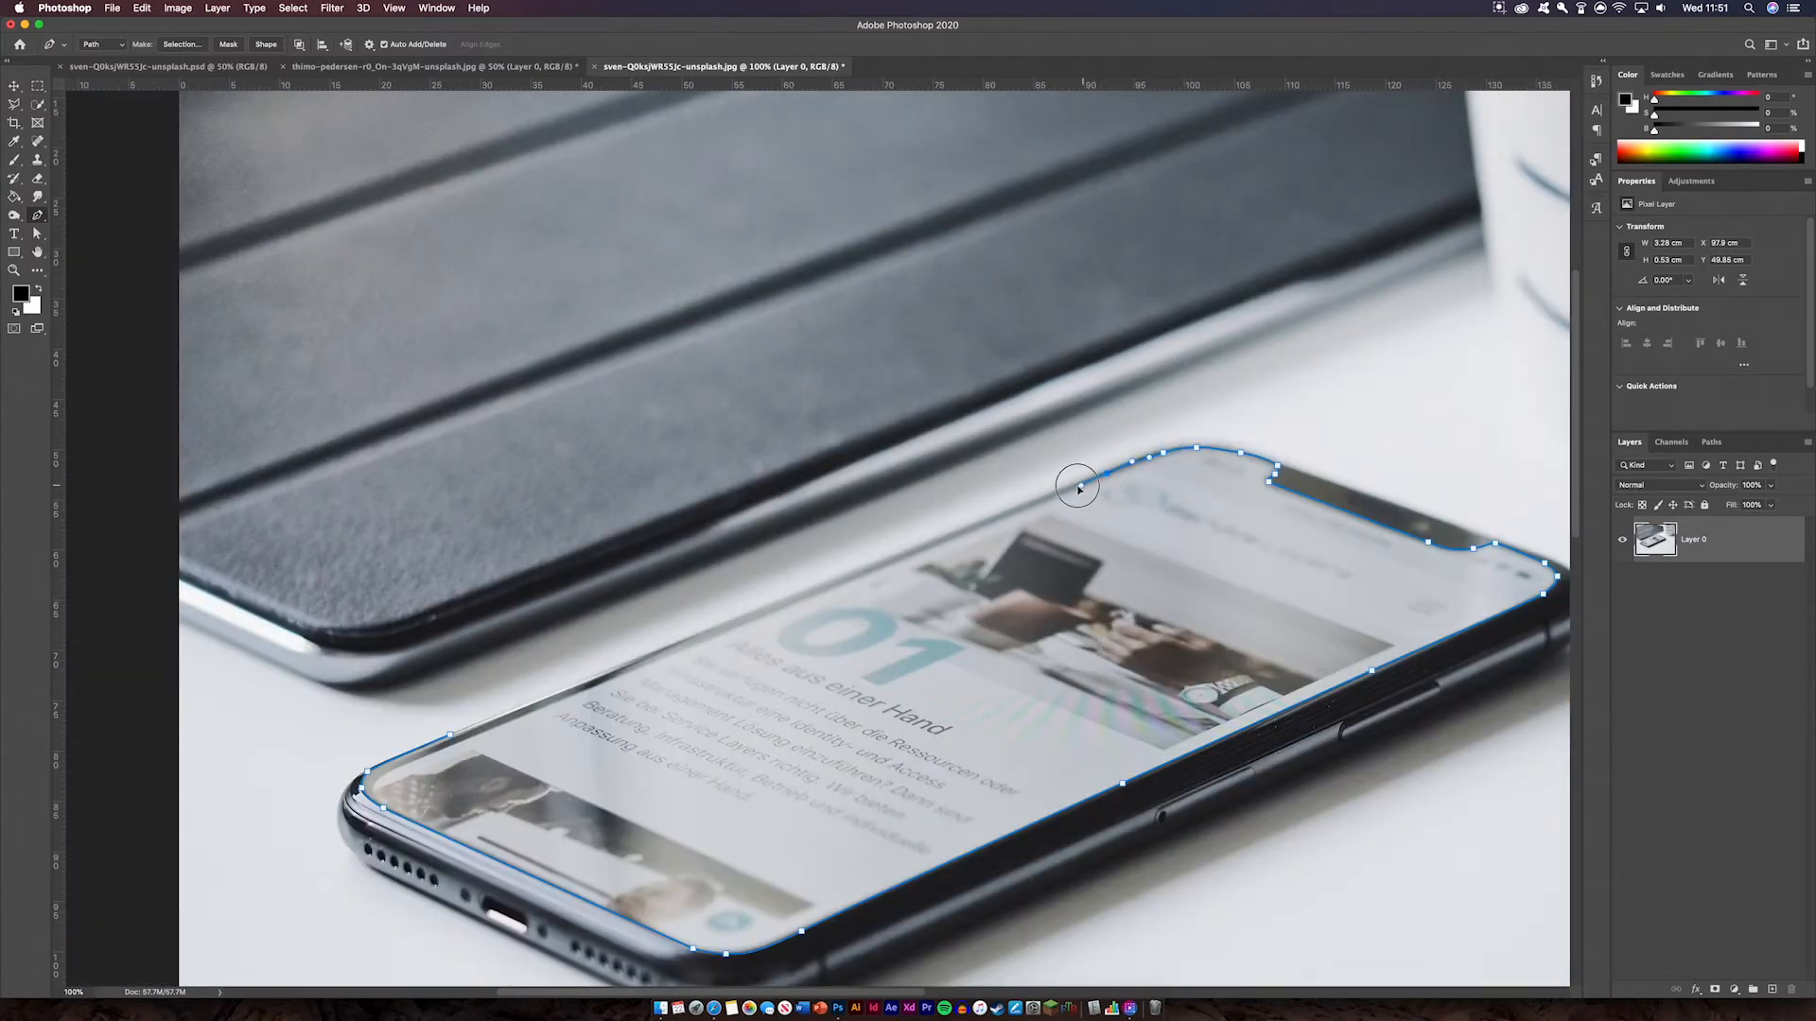
{"action": "left_click_drag", "start_coordinate": [1307, 640], "coordinate": [1118, 627]}
{"action": "key", "text": "super+minus"}
{"action": "key", "text": "super+minus"}
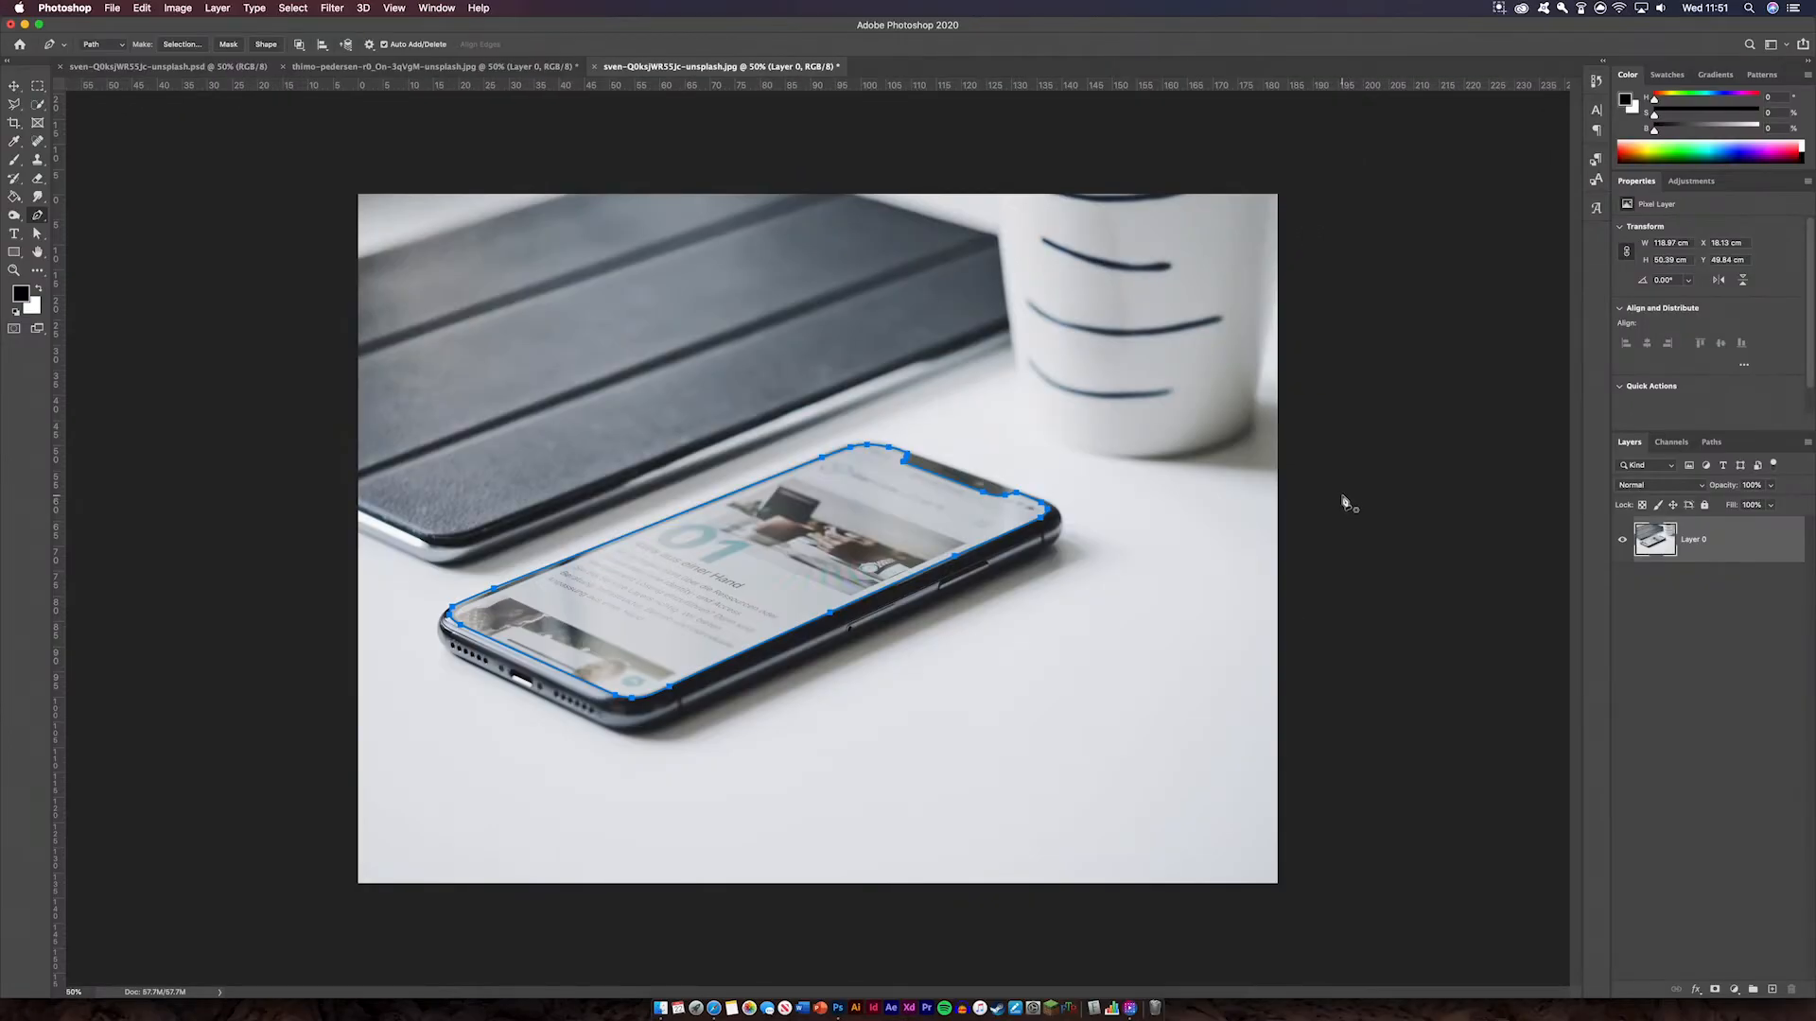
Load the phone screen's work path as a selection and return to the layer list
{"action": "left_click", "coordinate": [1710, 442]}
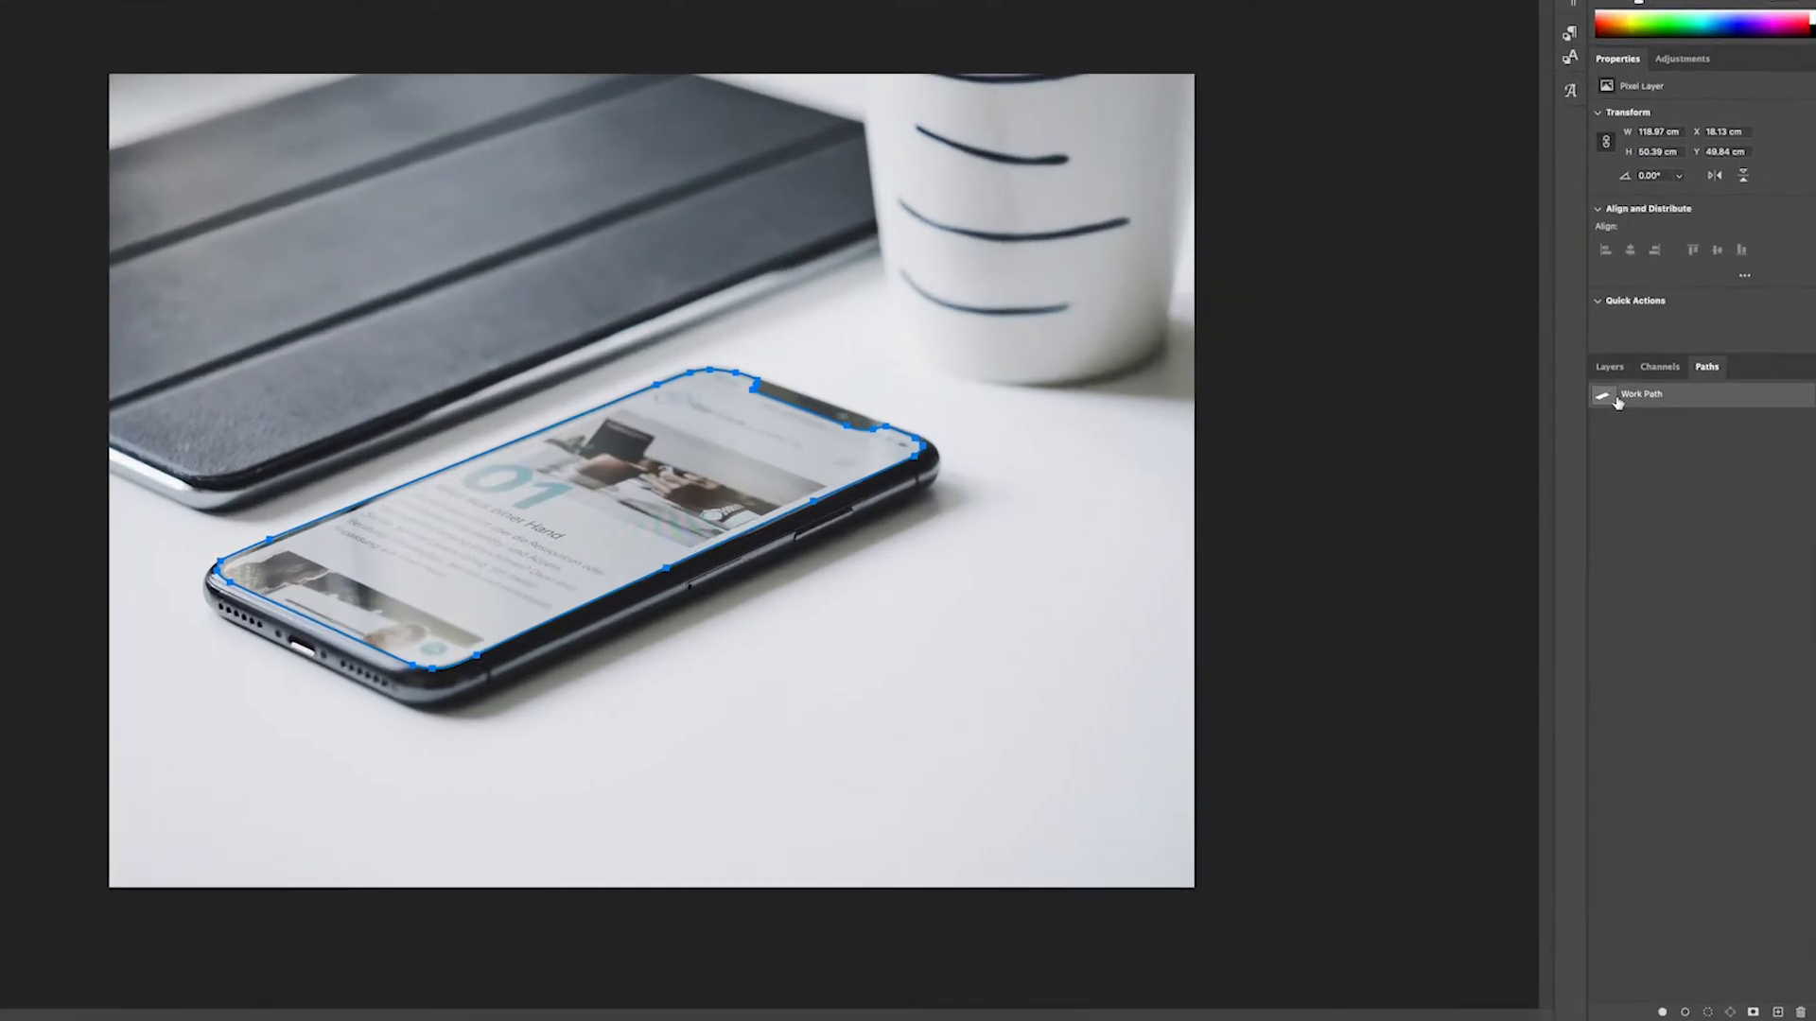
{"action": "left_click", "coordinate": [1708, 1012]}
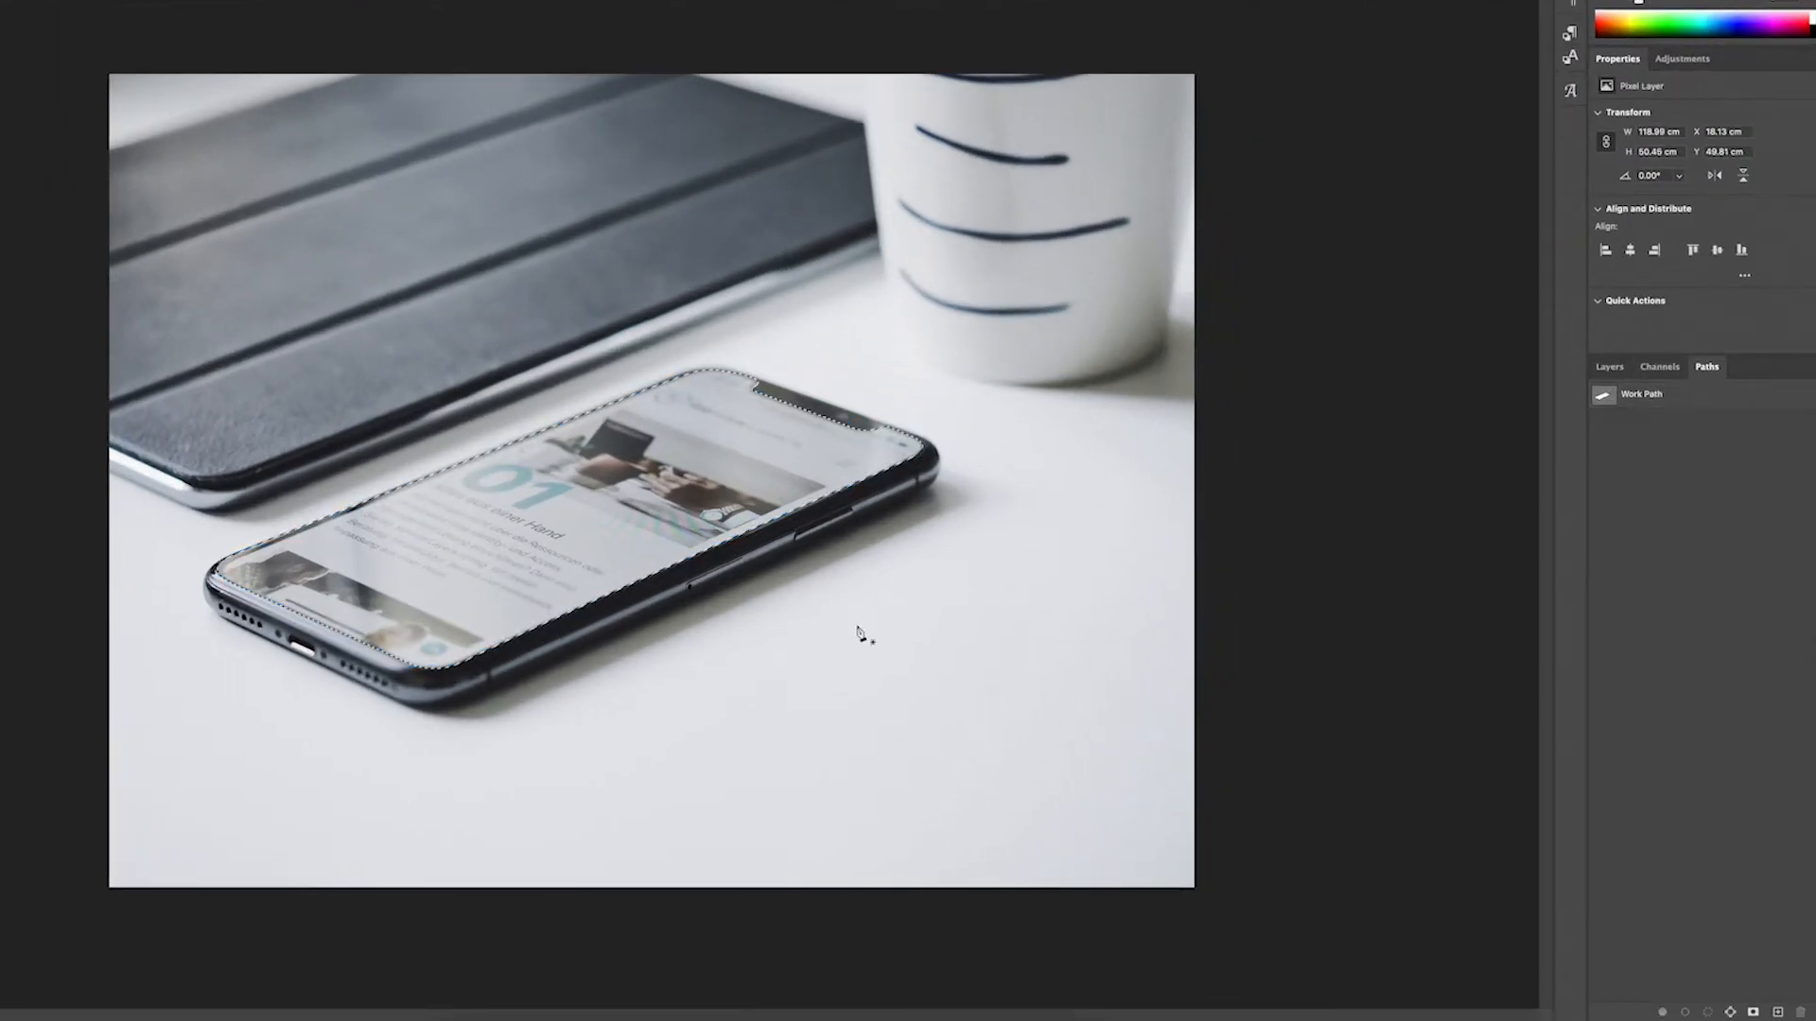
{"action": "left_click", "coordinate": [1609, 366]}
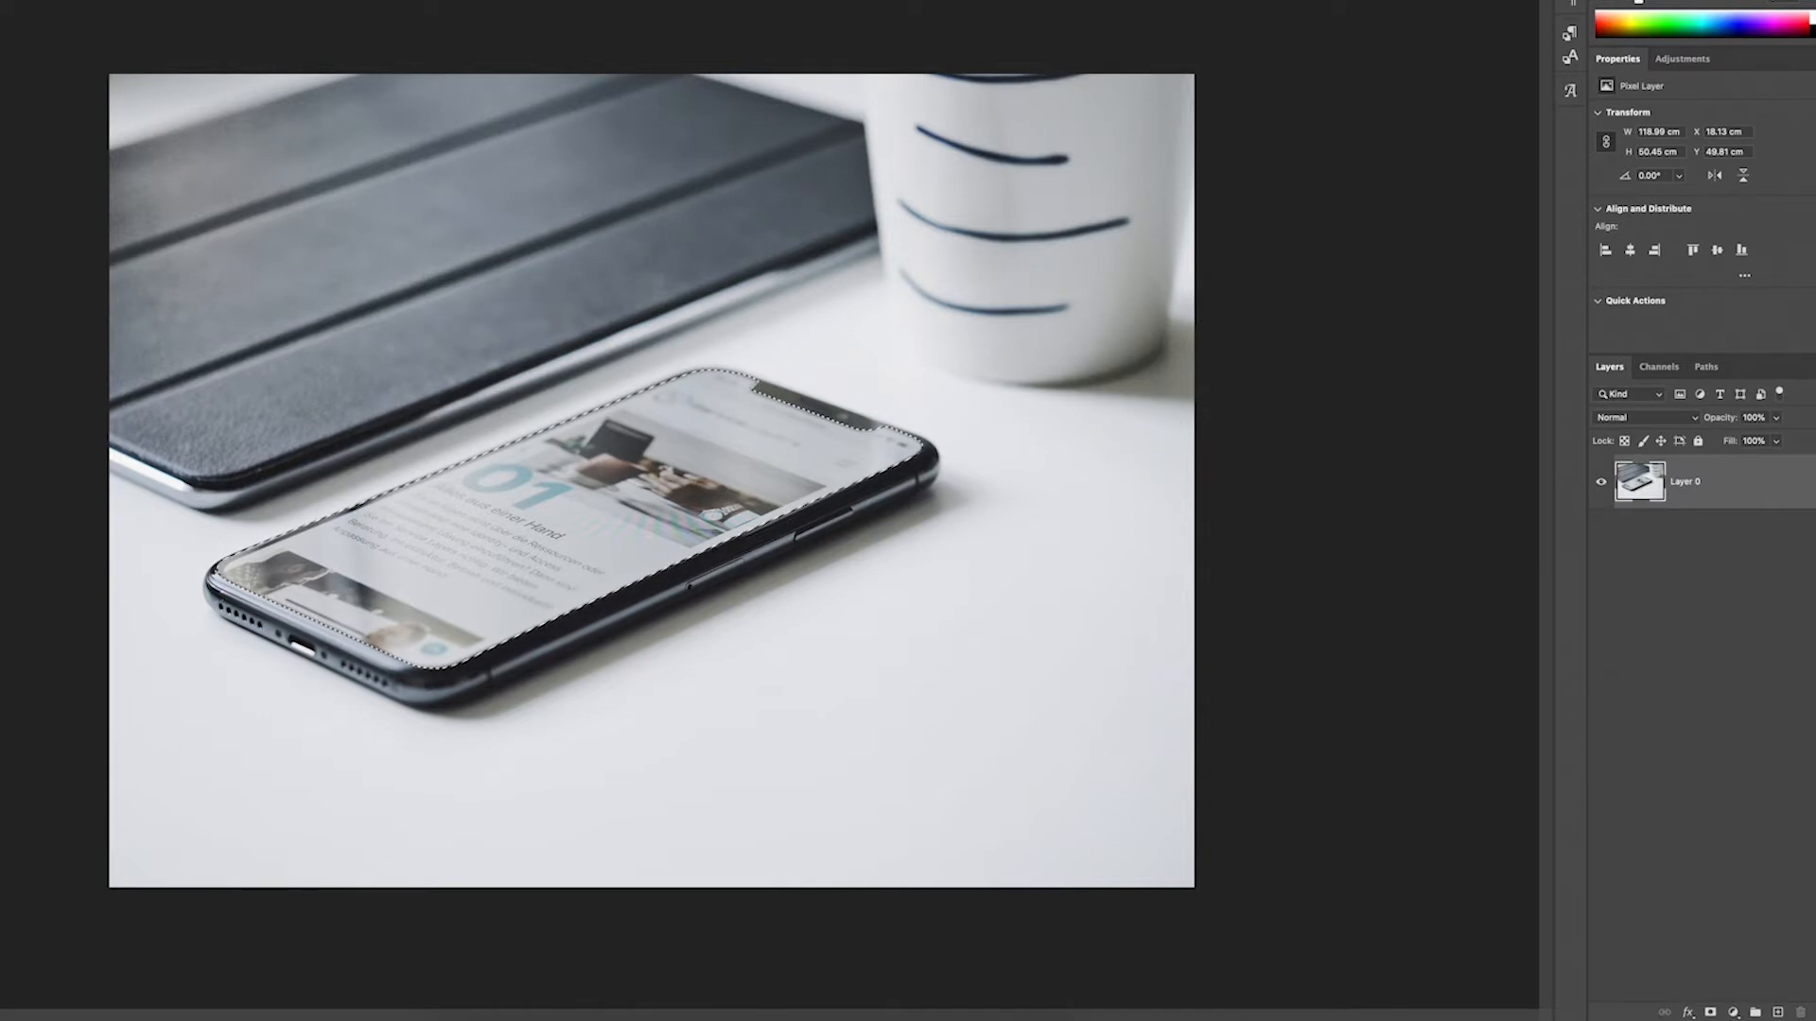
Undo the mask that keeps only the screen, invert the selection and add a layer mask cutting the screen out
{"action": "left_click", "coordinate": [1710, 1012]}
{"action": "key", "text": "super+z"}
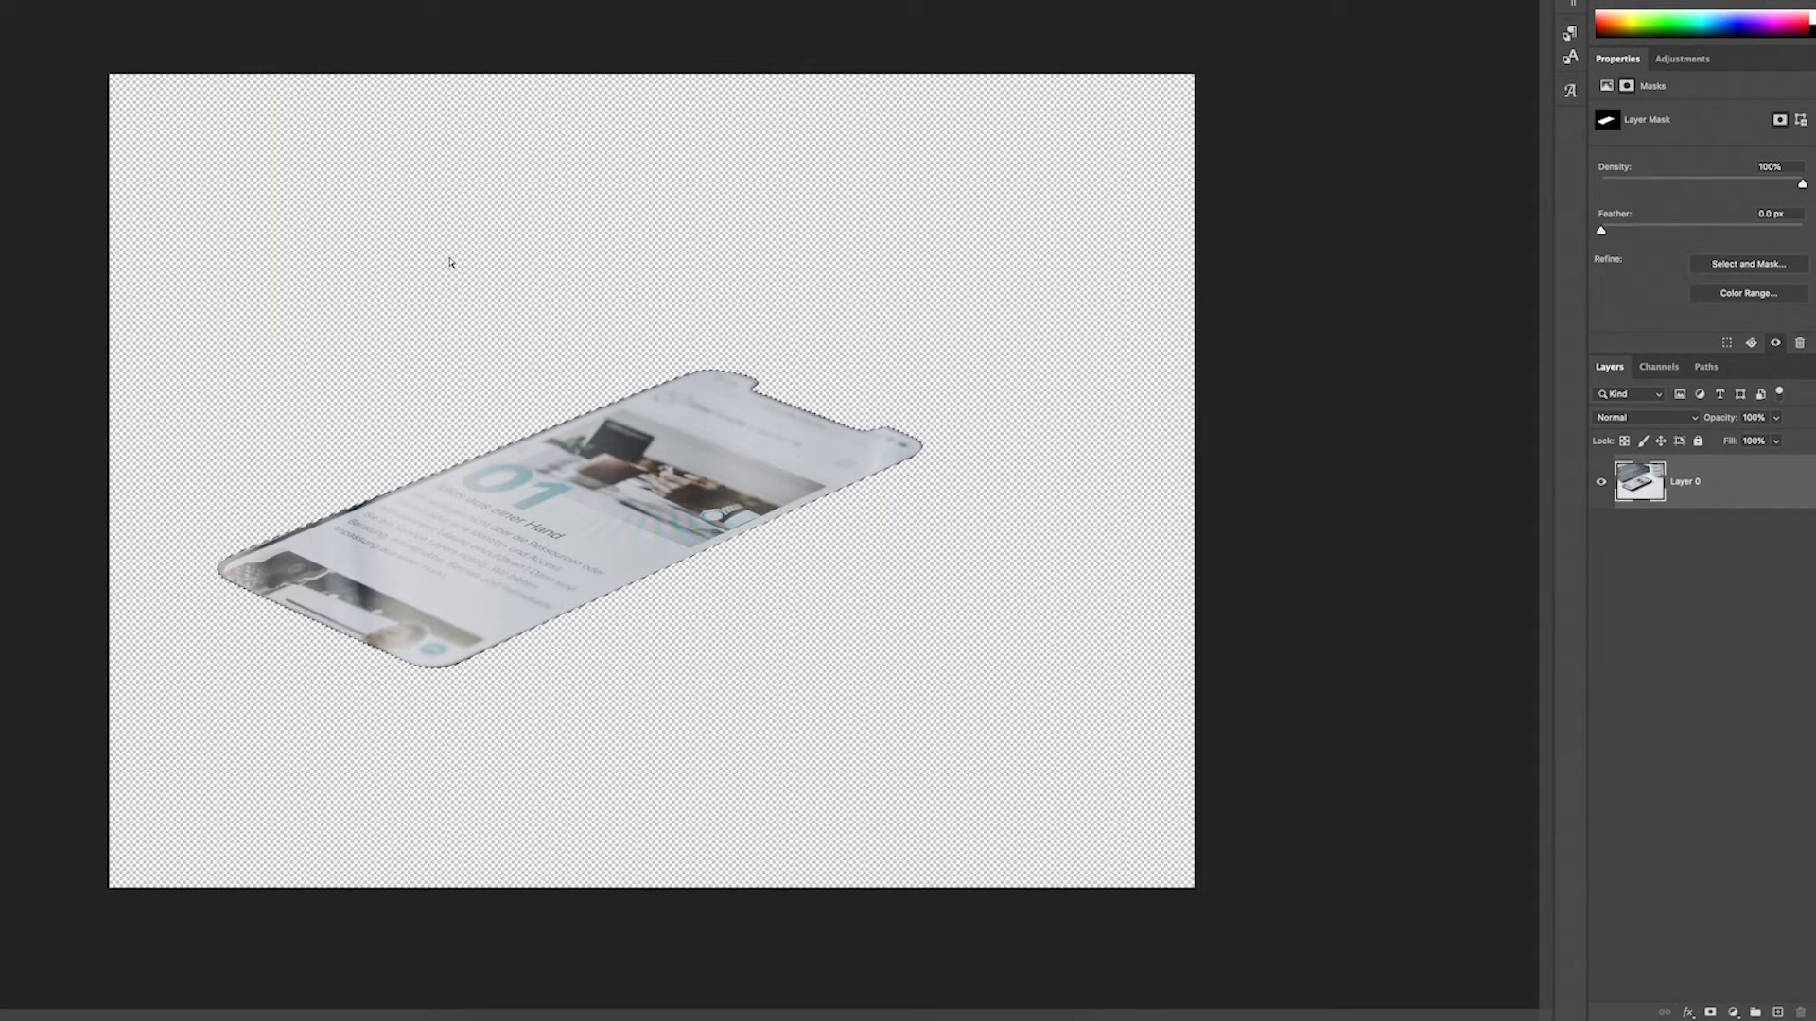
{"action": "left_click", "coordinate": [34, 2]}
{"action": "left_click", "coordinate": [45, 0]}
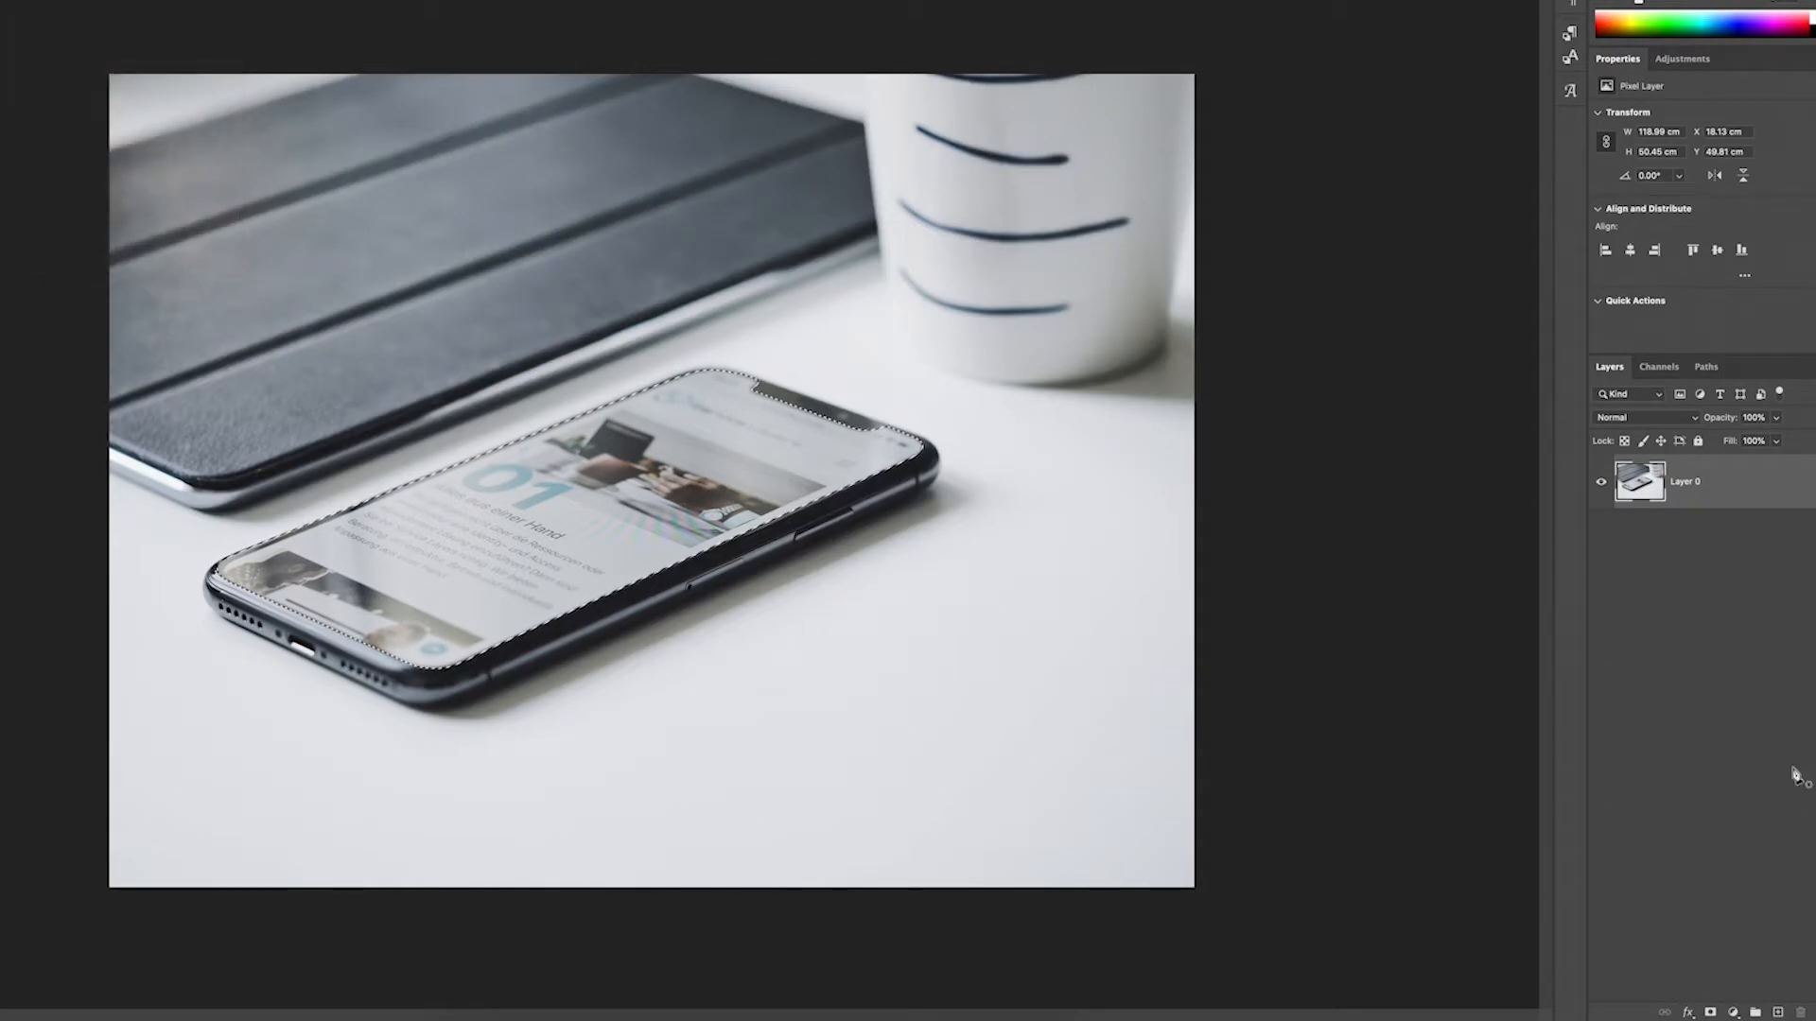
{"action": "left_click", "coordinate": [1709, 1013]}
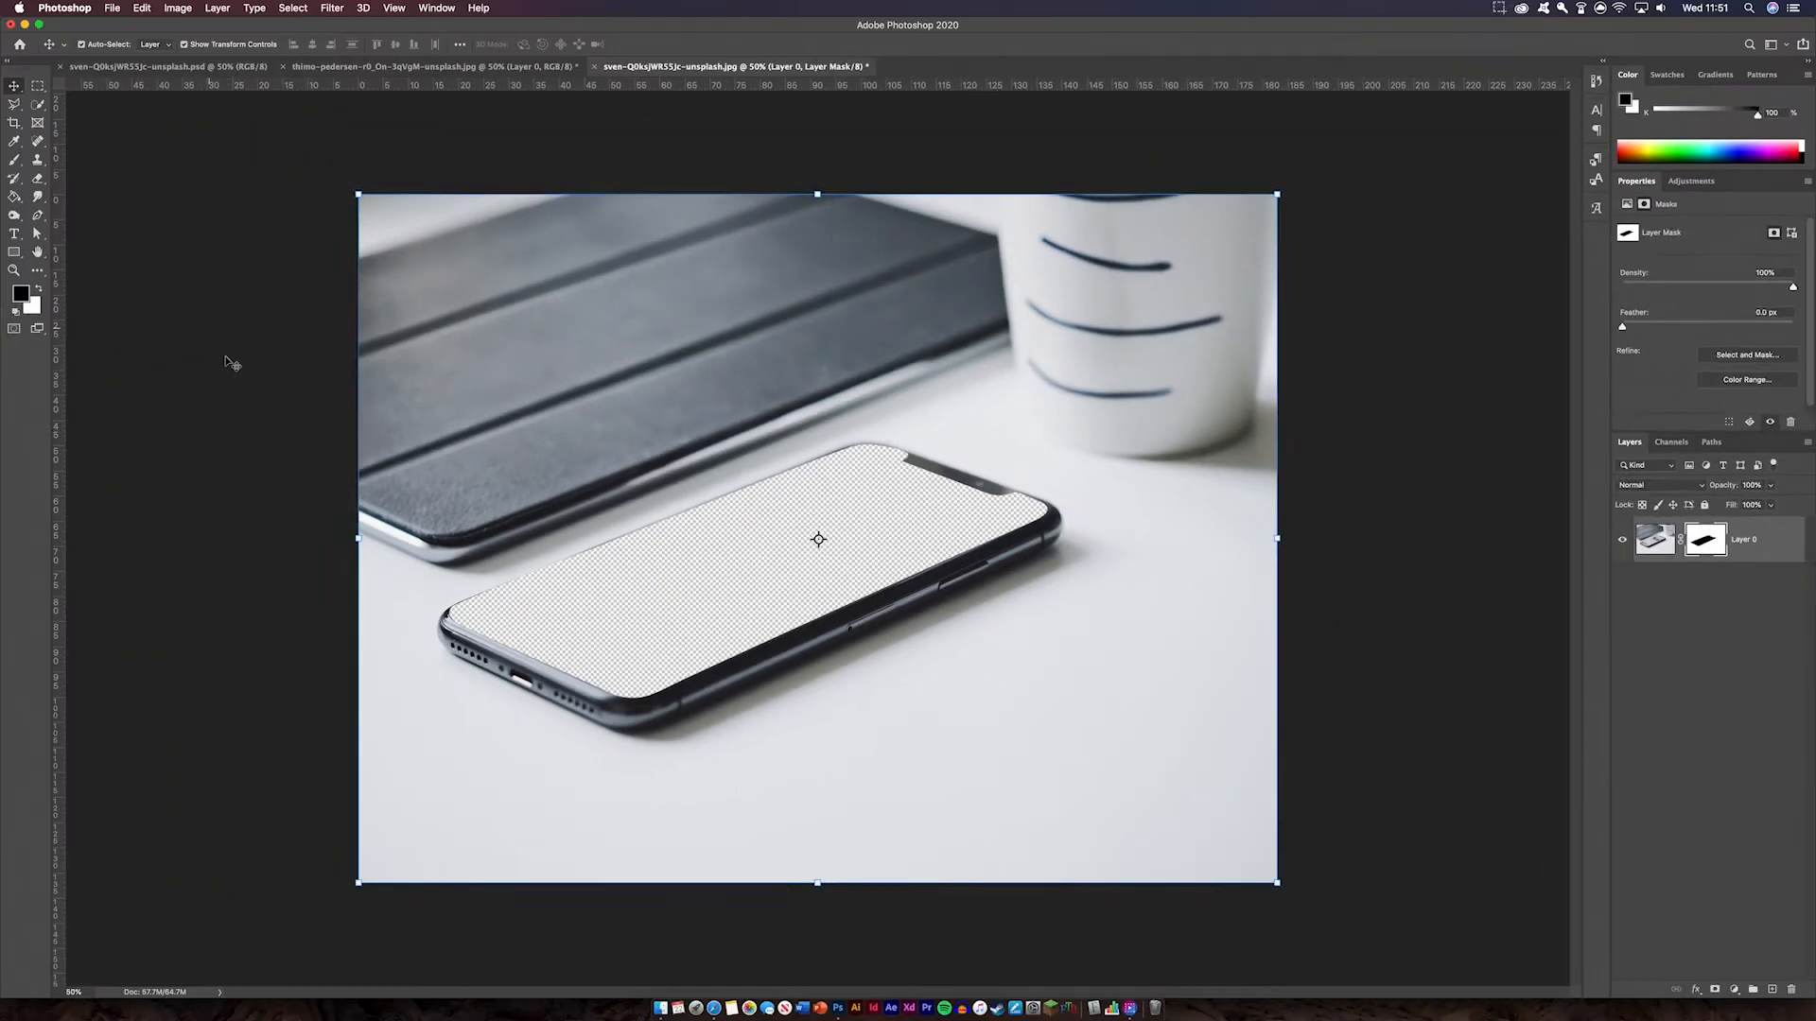
{"action": "left_click", "coordinate": [249, 420]}
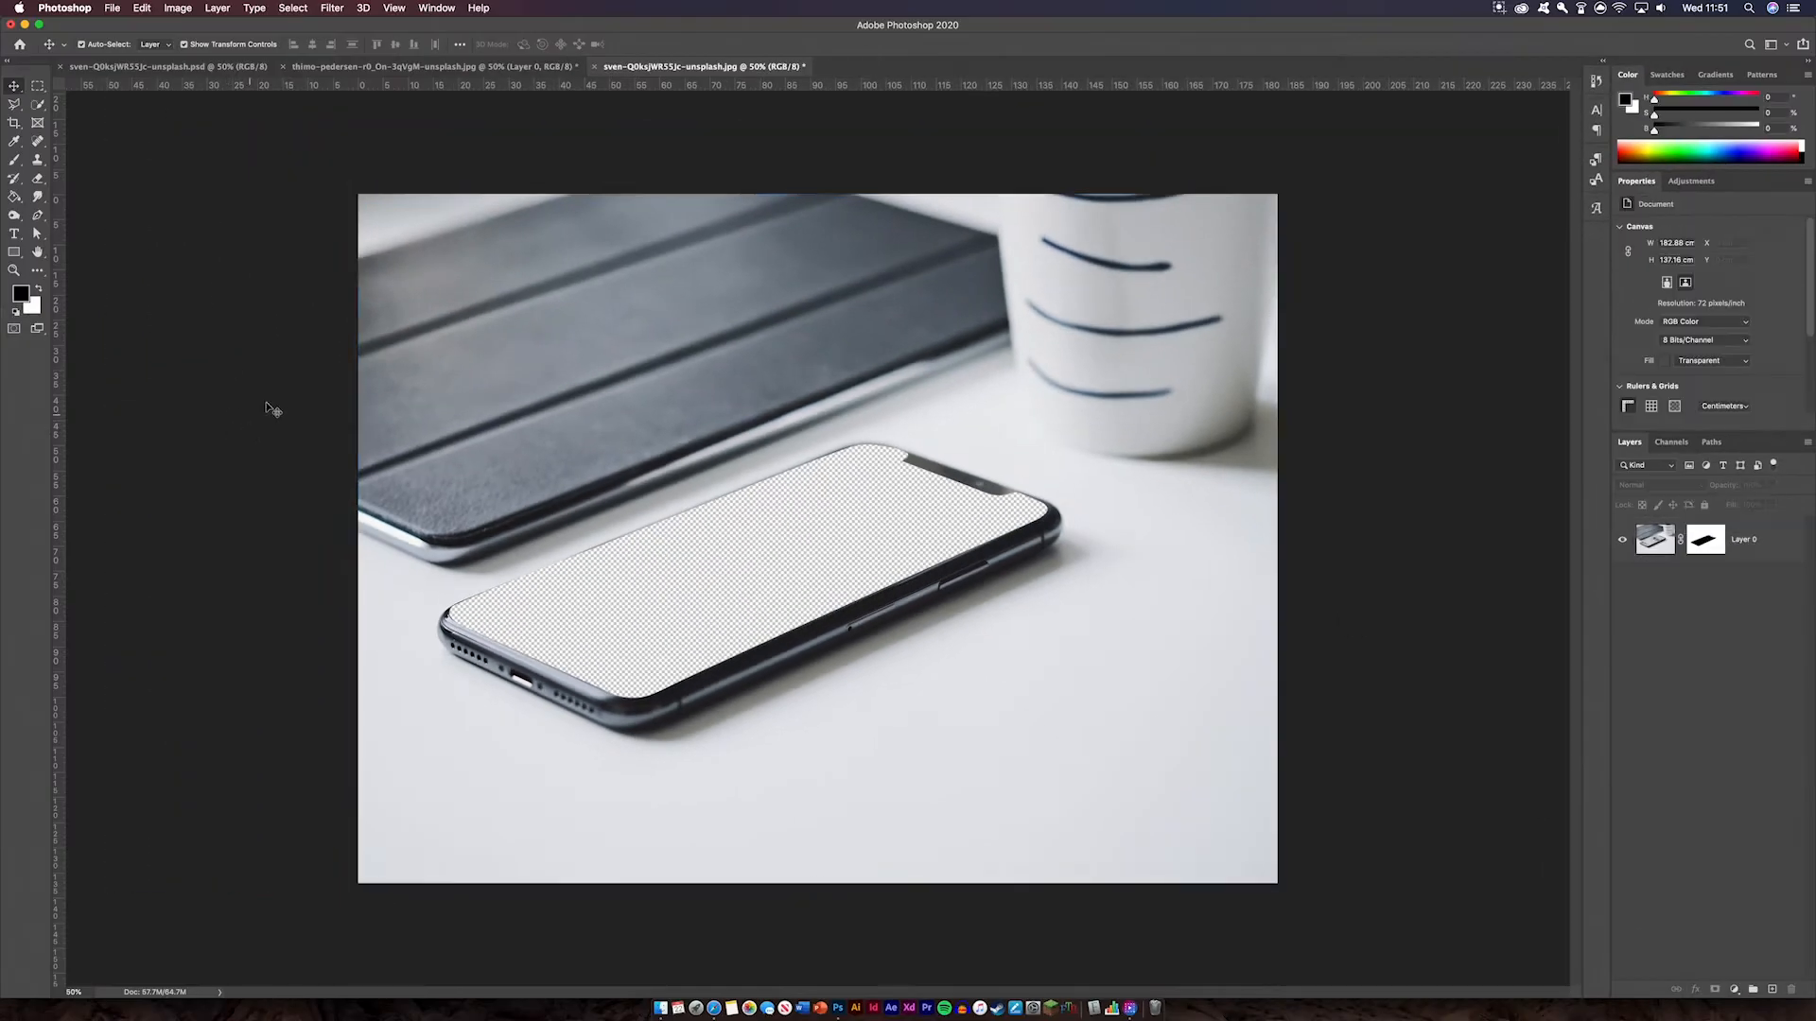
Switch to the van photo and select the sky with the Quick Selection tool, refining the edge along the roof
{"action": "left_click", "coordinate": [476, 68]}
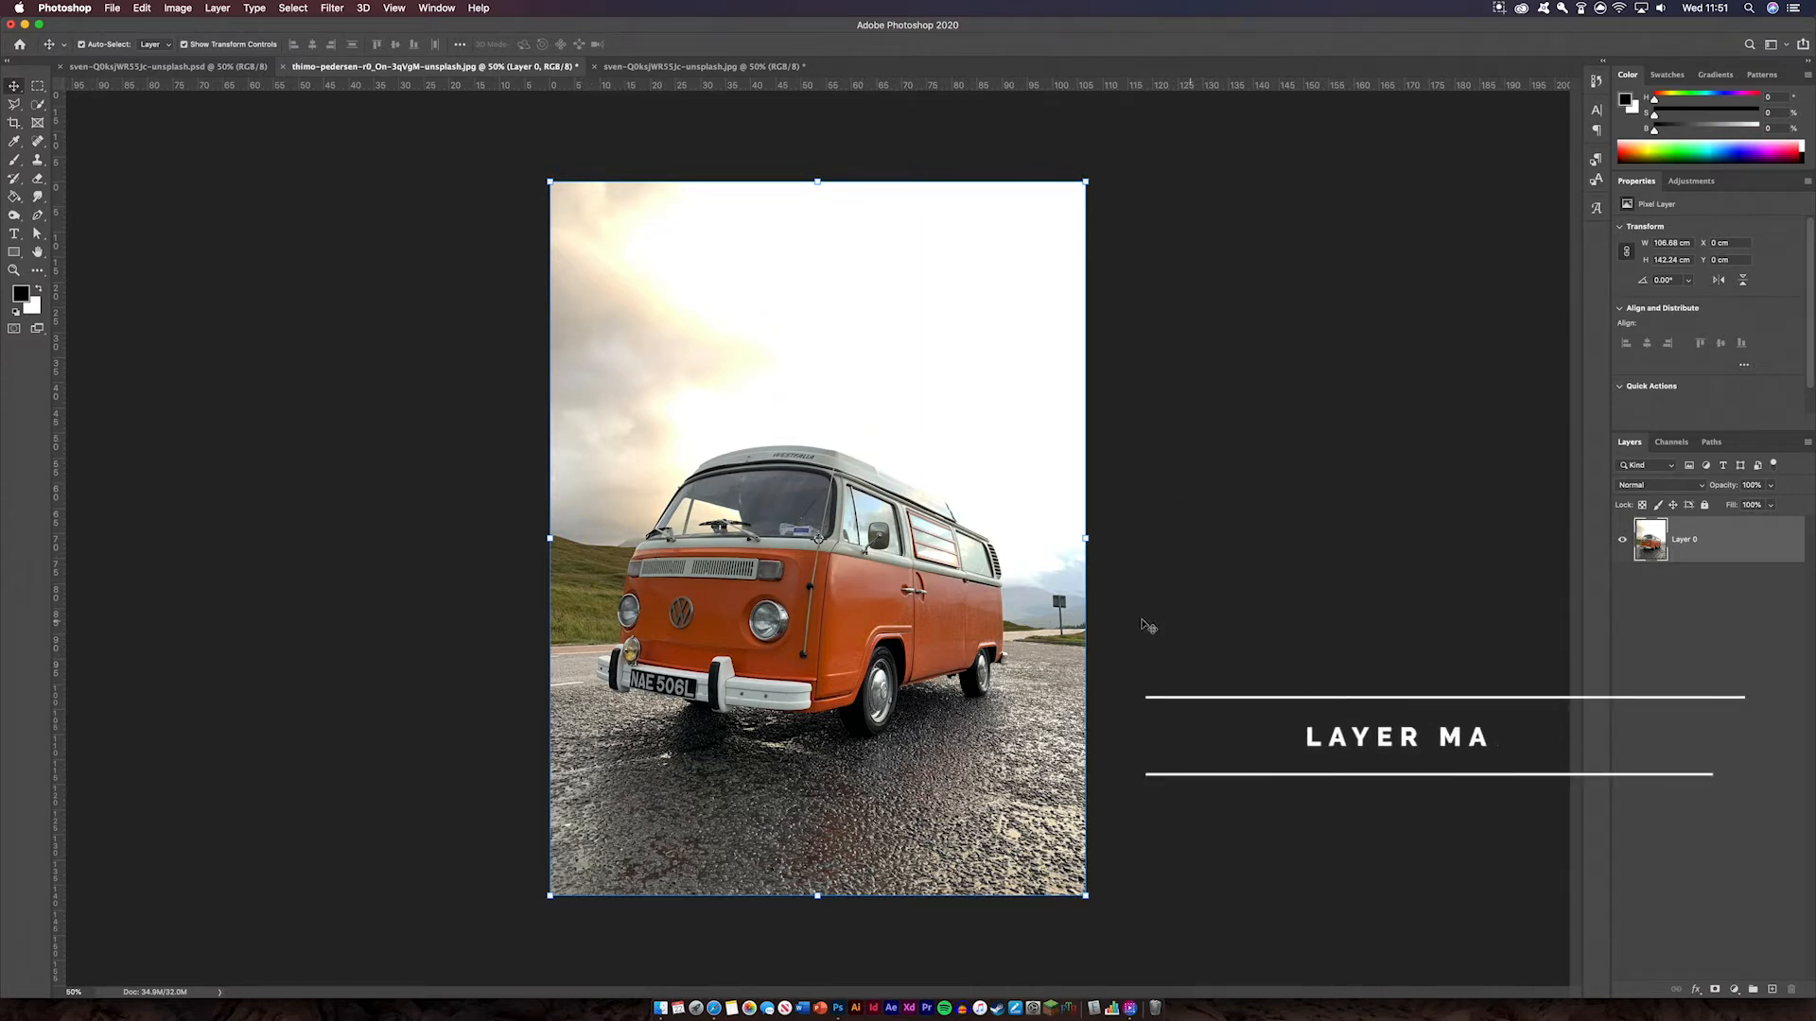
{"action": "left_click", "coordinate": [40, 103]}
{"action": "mouse_move", "coordinate": [632, 279]}
{"action": "left_mouse_down"}
{"action": "mouse_move", "coordinate": [778, 266]}
{"action": "mouse_move", "coordinate": [921, 303]}
{"action": "left_mouse_up"}
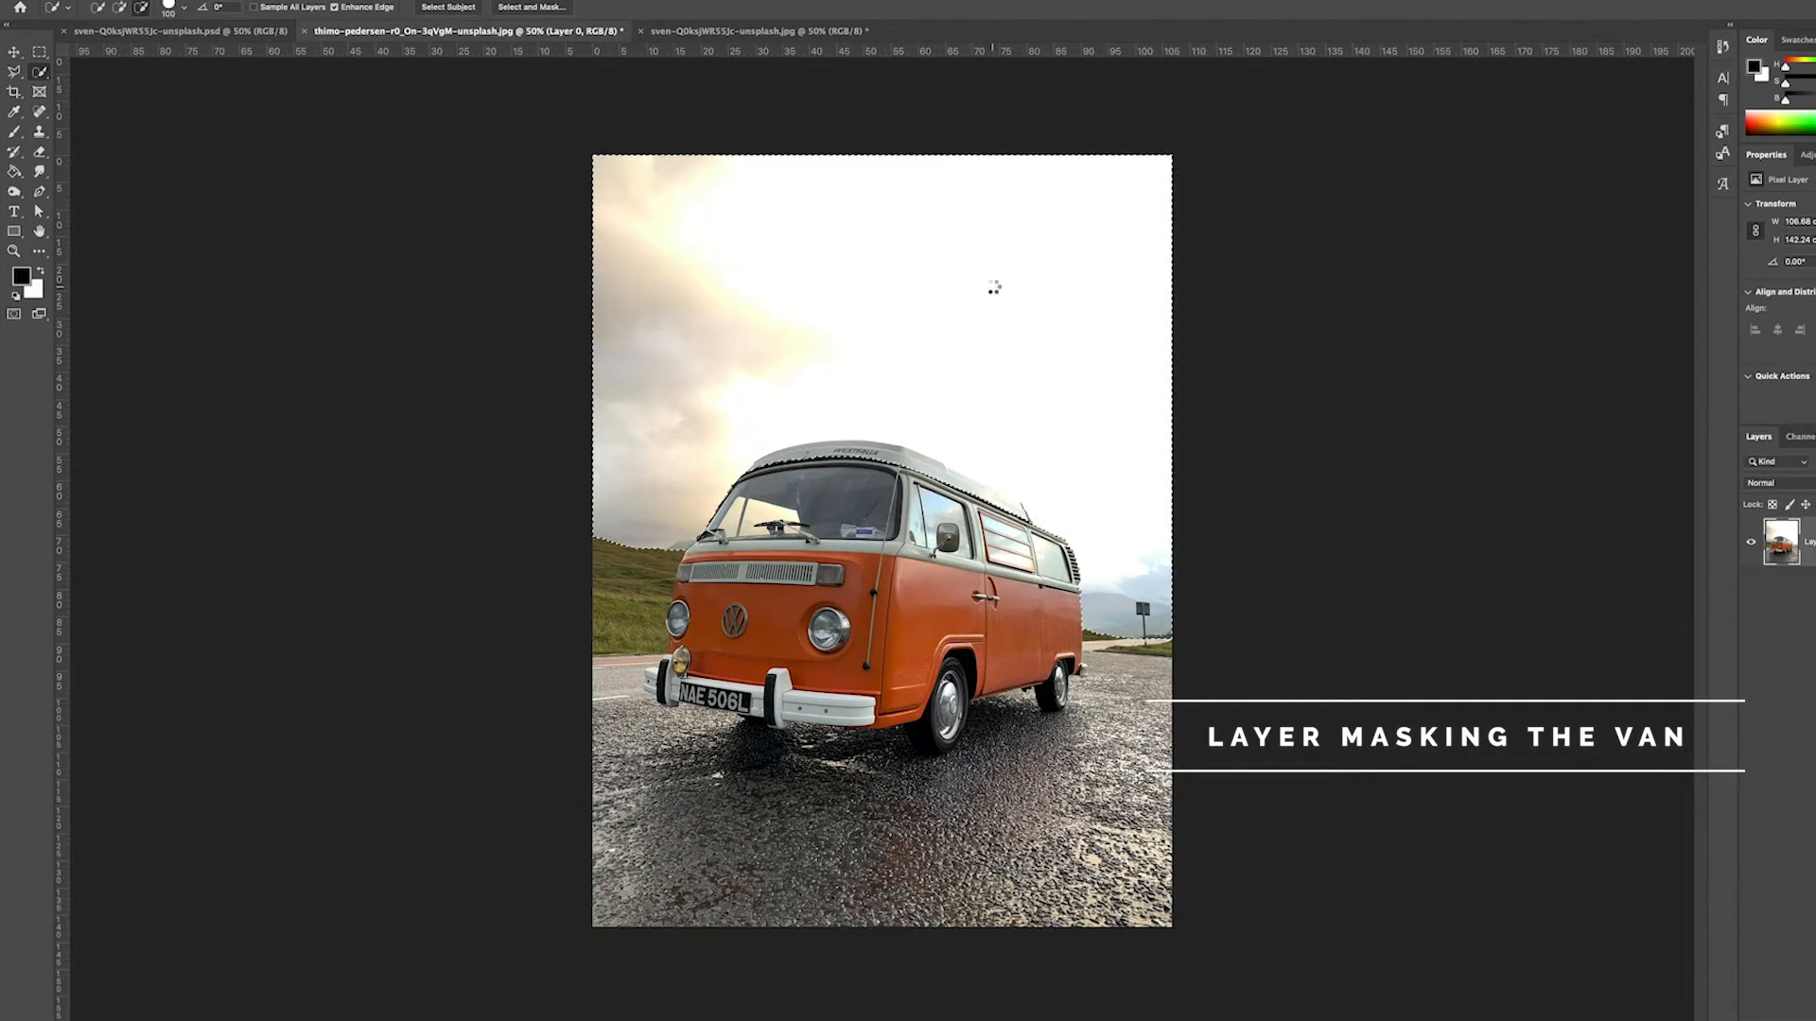
{"action": "left_click", "coordinate": [121, 8]}
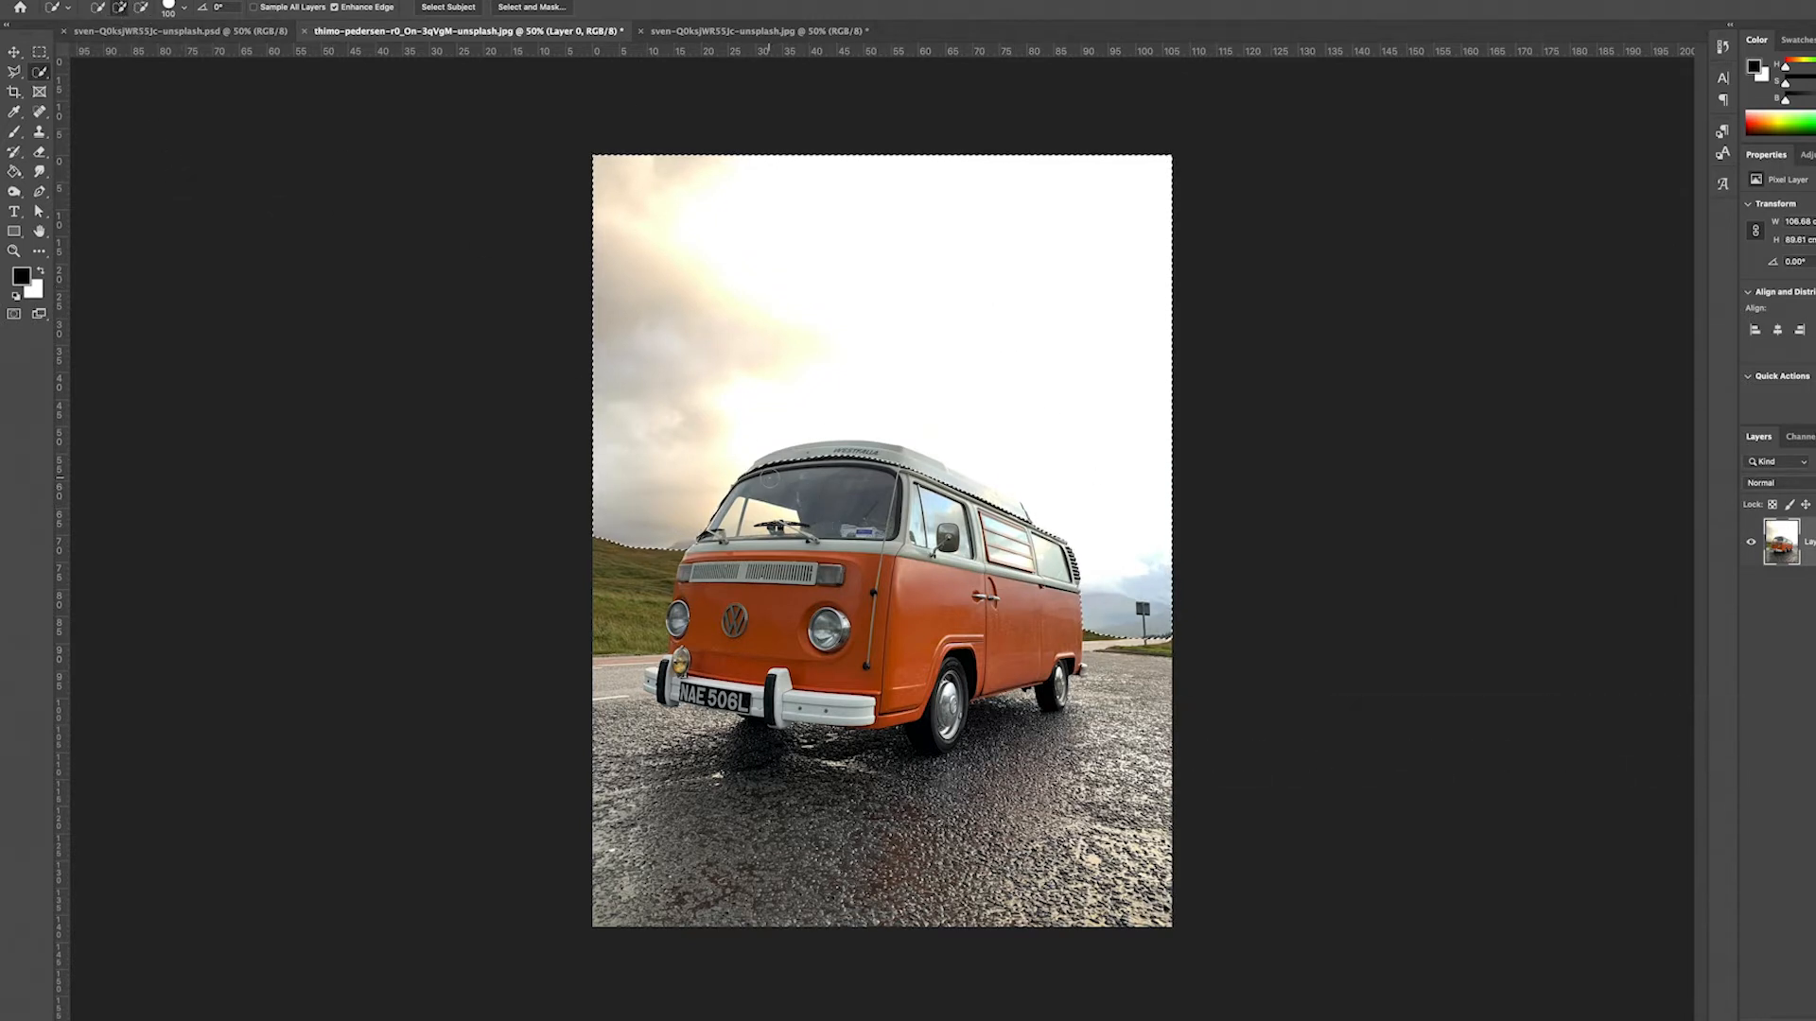
{"action": "mouse_move", "coordinate": [762, 463]}
{"action": "left_mouse_down"}
{"action": "mouse_move", "coordinate": [817, 487]}
{"action": "mouse_move", "coordinate": [954, 489]}
{"action": "left_mouse_up"}
{"action": "key", "text": "super+z"}
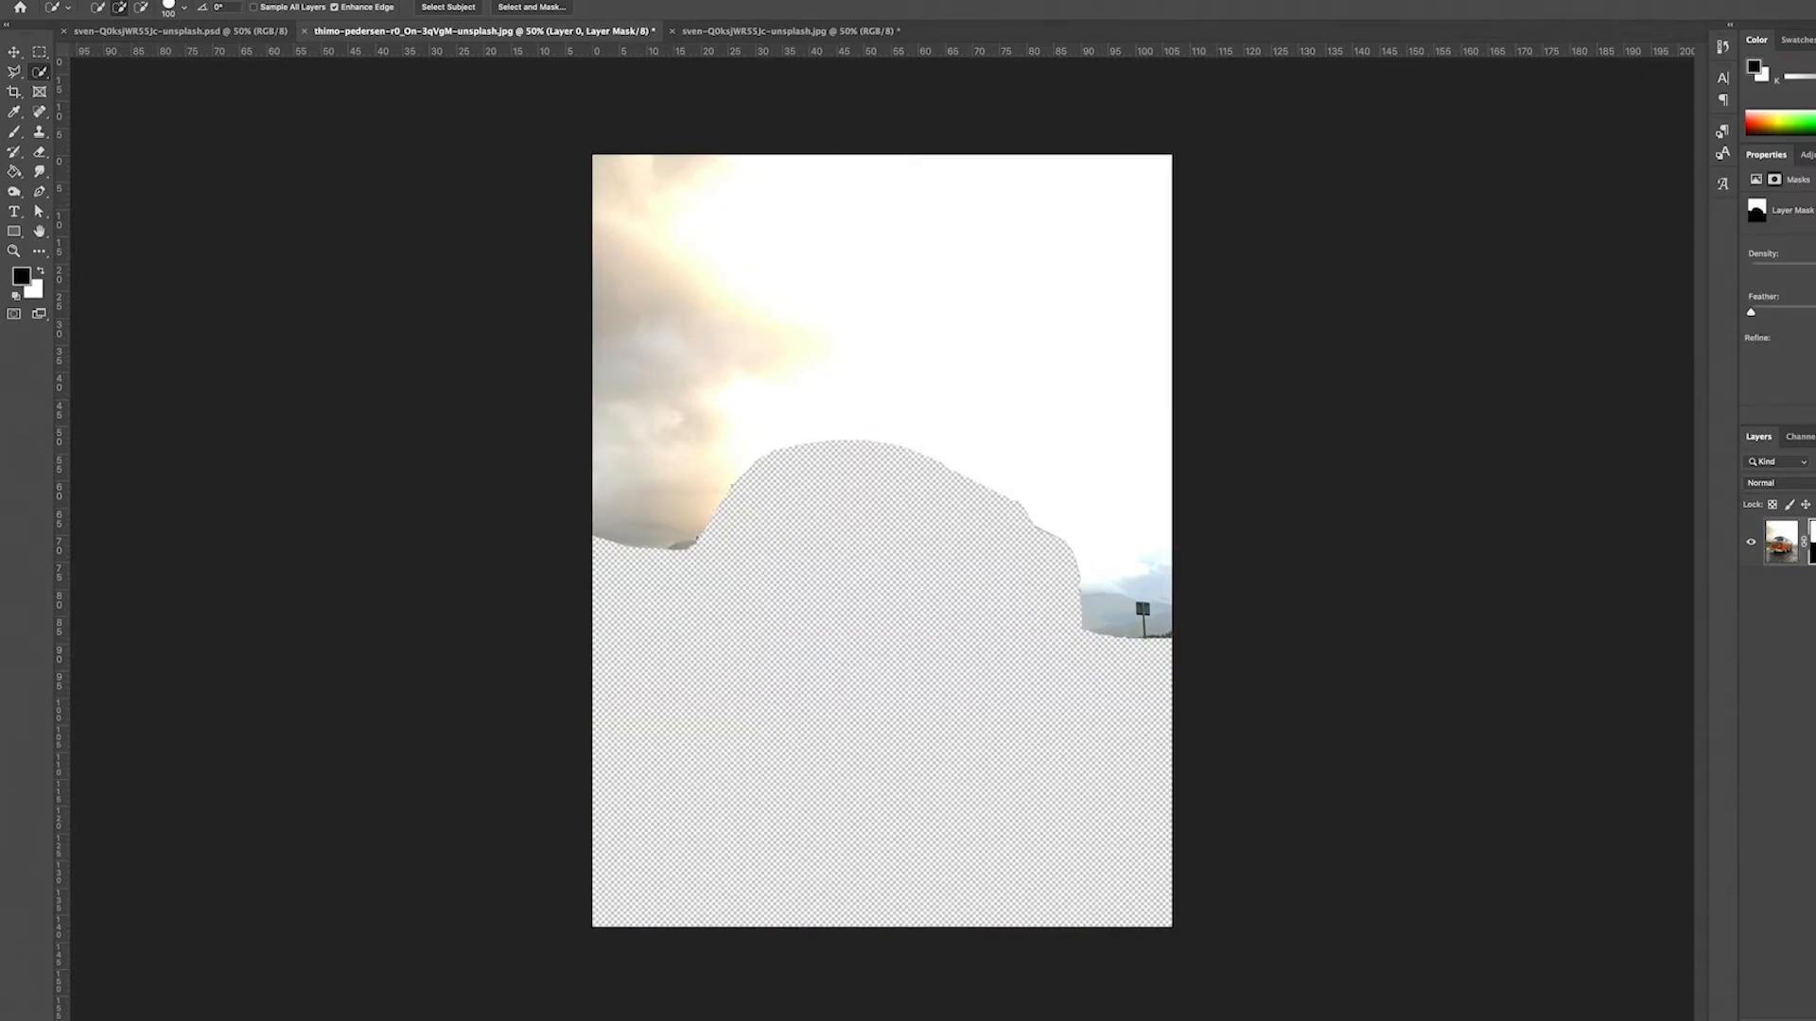
Undo the mask that hides the van, invert the selection and add a layer mask that hides the sky
{"action": "key", "text": "super+z"}
{"action": "left_click", "coordinate": [317, 0]}
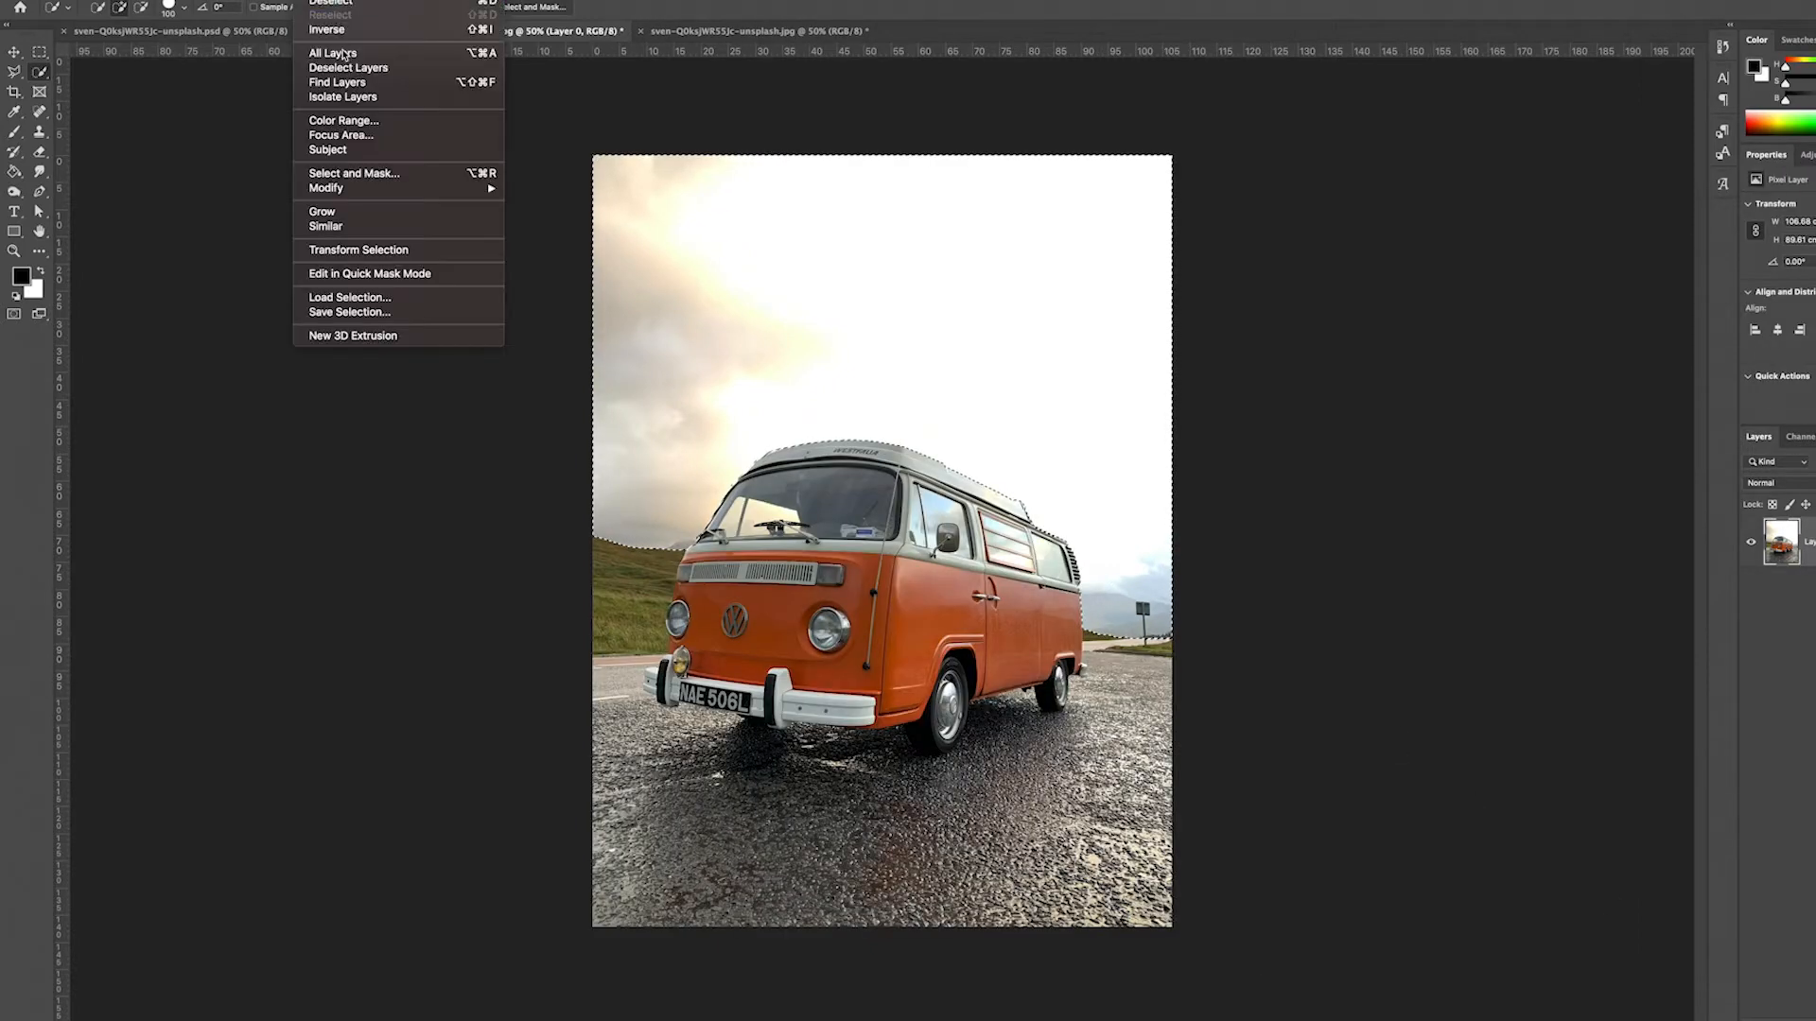
{"action": "left_click", "coordinate": [327, 29]}
{"action": "left_click", "coordinate": [1814, 1020]}
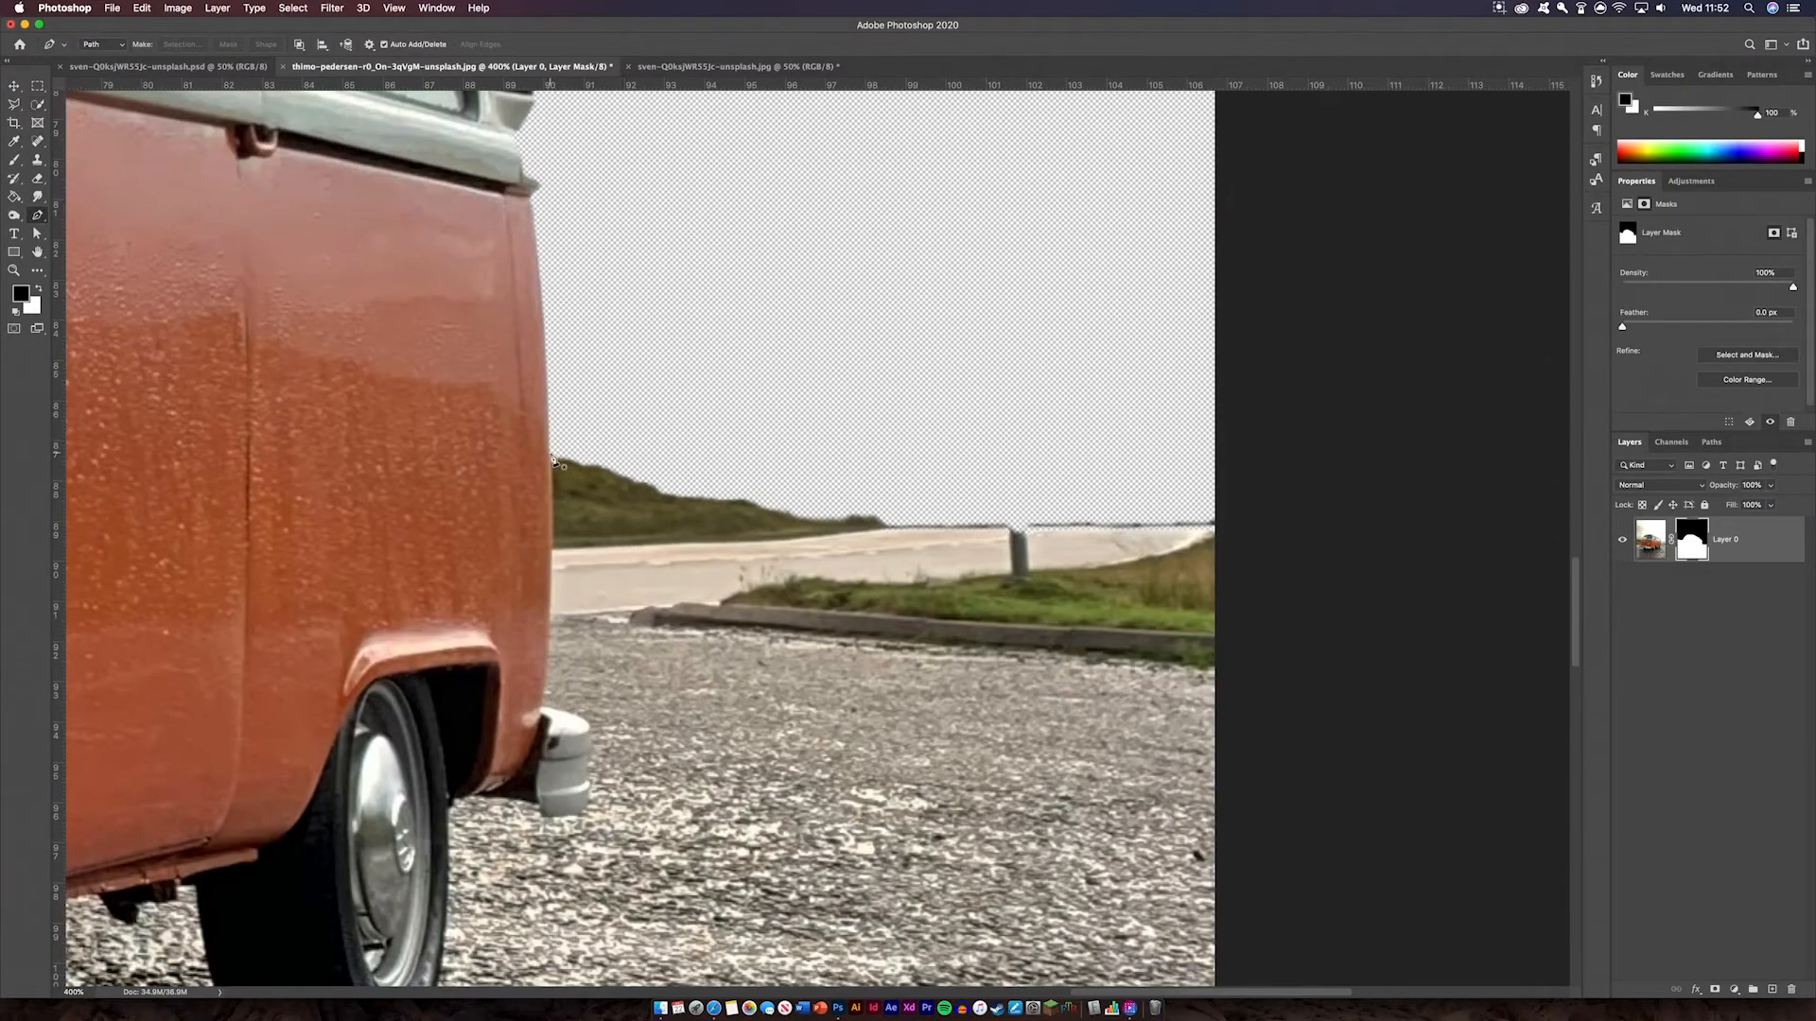
Draw a closed path with the Pen tool around the hill, road and grass strip behind the van's rear
{"action": "left_click", "coordinate": [551, 452]}
{"action": "left_click", "coordinate": [554, 581]}
{"action": "left_click", "coordinate": [551, 615]}
{"action": "left_click", "coordinate": [548, 650]}
{"action": "left_click_drag", "start_coordinate": [607, 616], "coordinate": [647, 600]}
{"action": "left_click_drag", "start_coordinate": [1083, 681], "coordinate": [1194, 685]}
{"action": "left_click", "coordinate": [1256, 656]}
{"action": "left_click", "coordinate": [1281, 417]}
{"action": "left_click", "coordinate": [622, 371]}
{"action": "left_click", "coordinate": [550, 452]}
Load the path as a selection, paint the enclosed background out of the layer mask in black, and deselect
{"action": "left_click", "coordinate": [1711, 442]}
{"action": "left_click", "coordinate": [1716, 990]}
{"action": "key", "text": "b"}
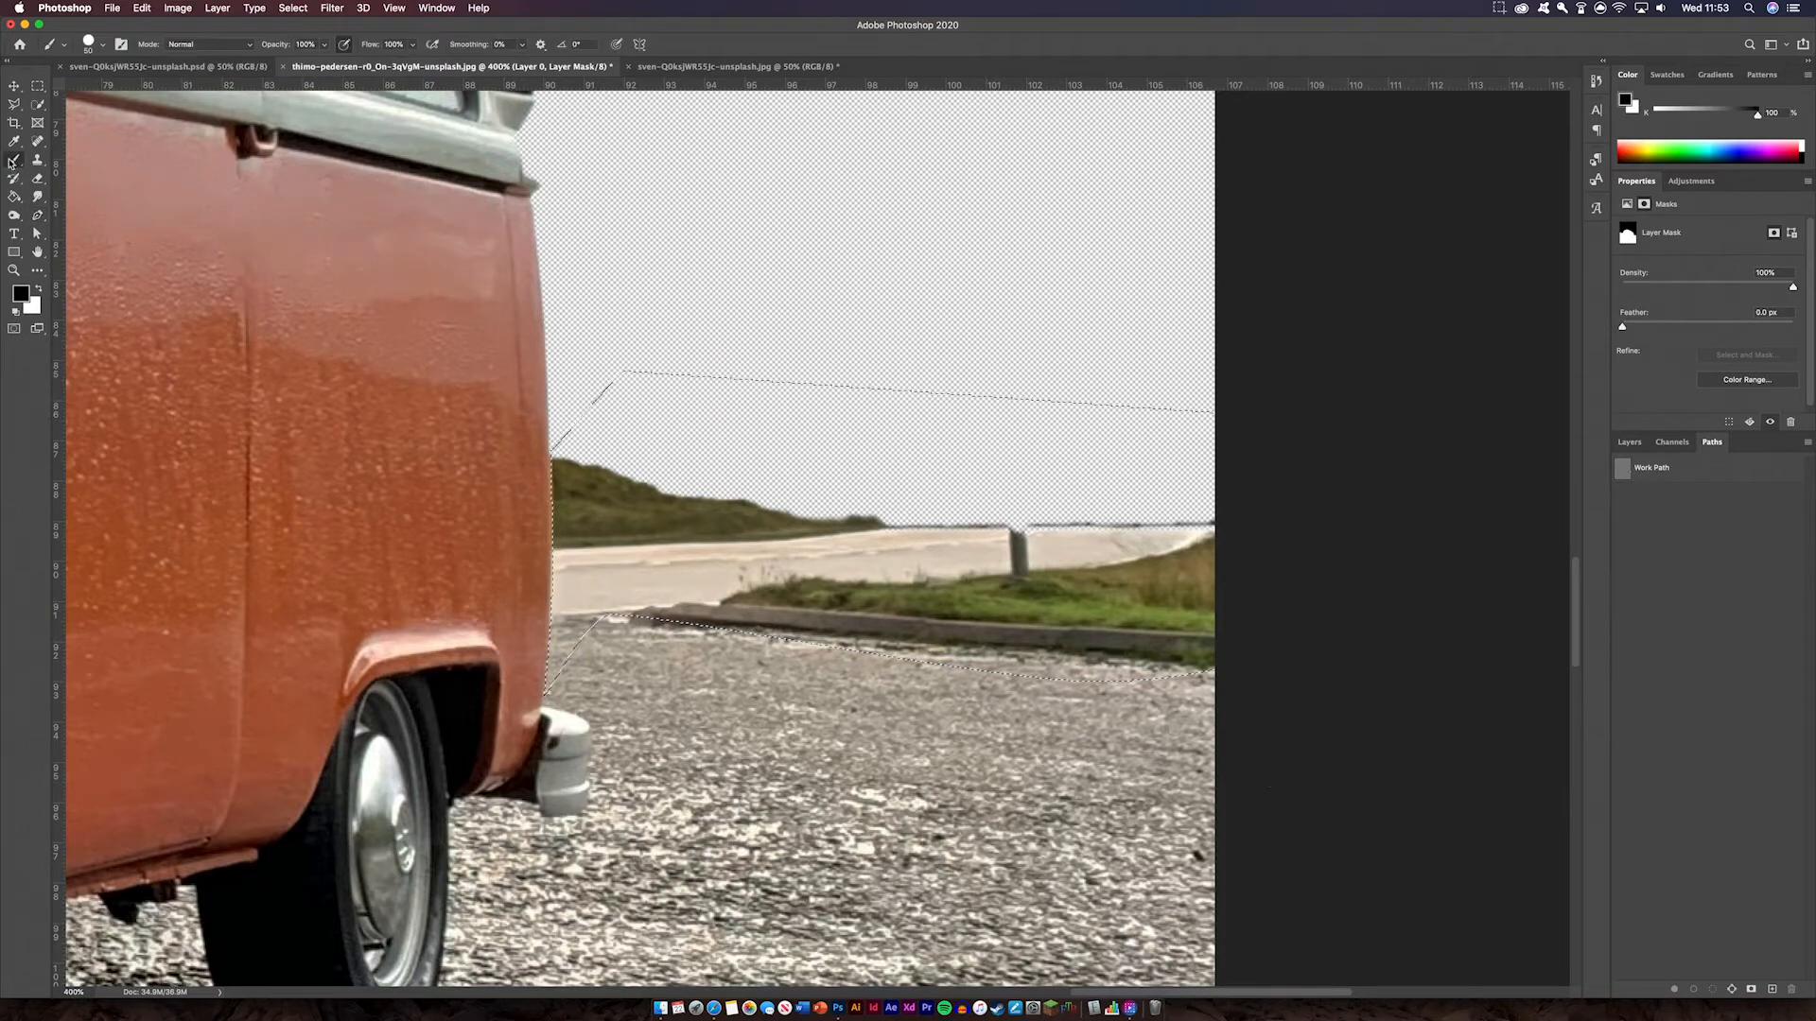
{"action": "mouse_move", "coordinate": [587, 530]}
{"action": "left_mouse_down"}
{"action": "mouse_move", "coordinate": [776, 586]}
{"action": "mouse_move", "coordinate": [1284, 580]}
{"action": "mouse_move", "coordinate": [868, 531]}
{"action": "left_mouse_up"}
{"action": "key", "text": "super+d"}
{"action": "key", "text": "super+minus"}
{"action": "key", "text": "super+minus"}
{"action": "key", "text": "super+minus"}
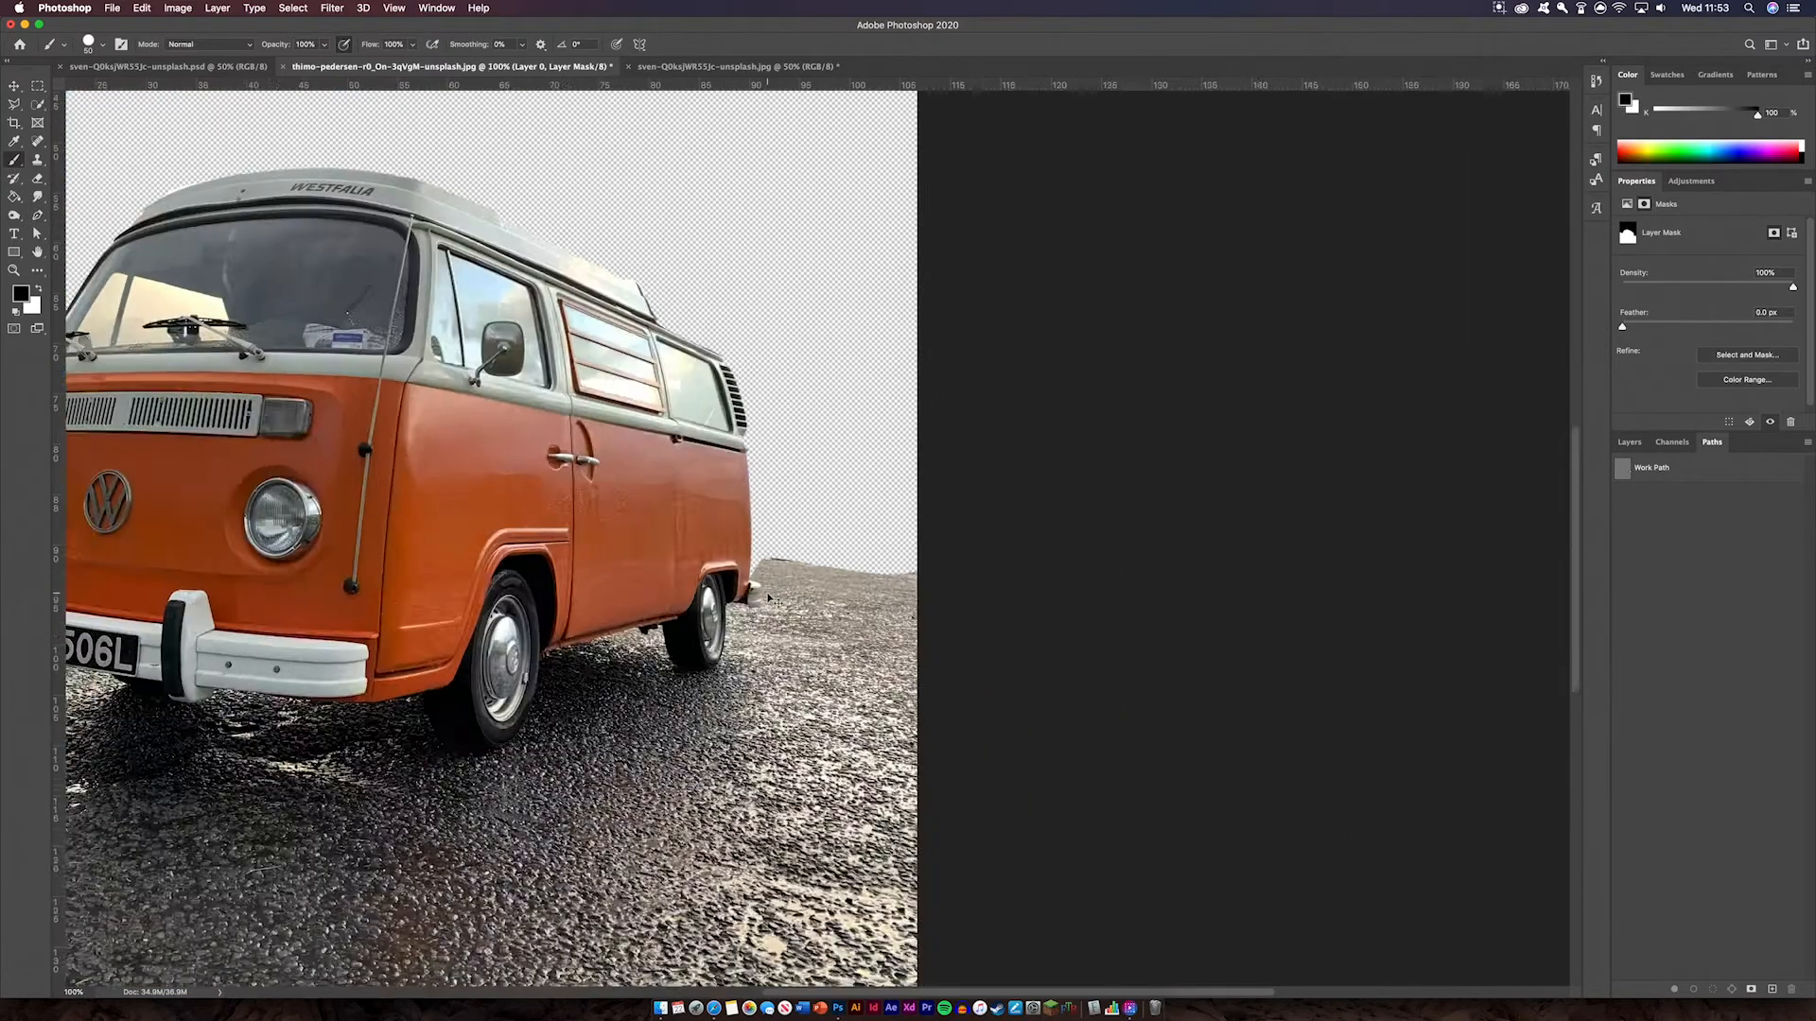
Start a path at the van's front edge below the windscreen and trace it down around the outer headlight
{"action": "left_click_drag", "start_coordinate": [766, 603], "coordinate": [1507, 555]}
{"action": "key", "text": "super+plus"}
{"action": "key", "text": "super+plus"}
{"action": "key", "text": "super+plus"}
{"action": "left_click", "coordinate": [37, 216]}
{"action": "left_click", "coordinate": [986, 257]}
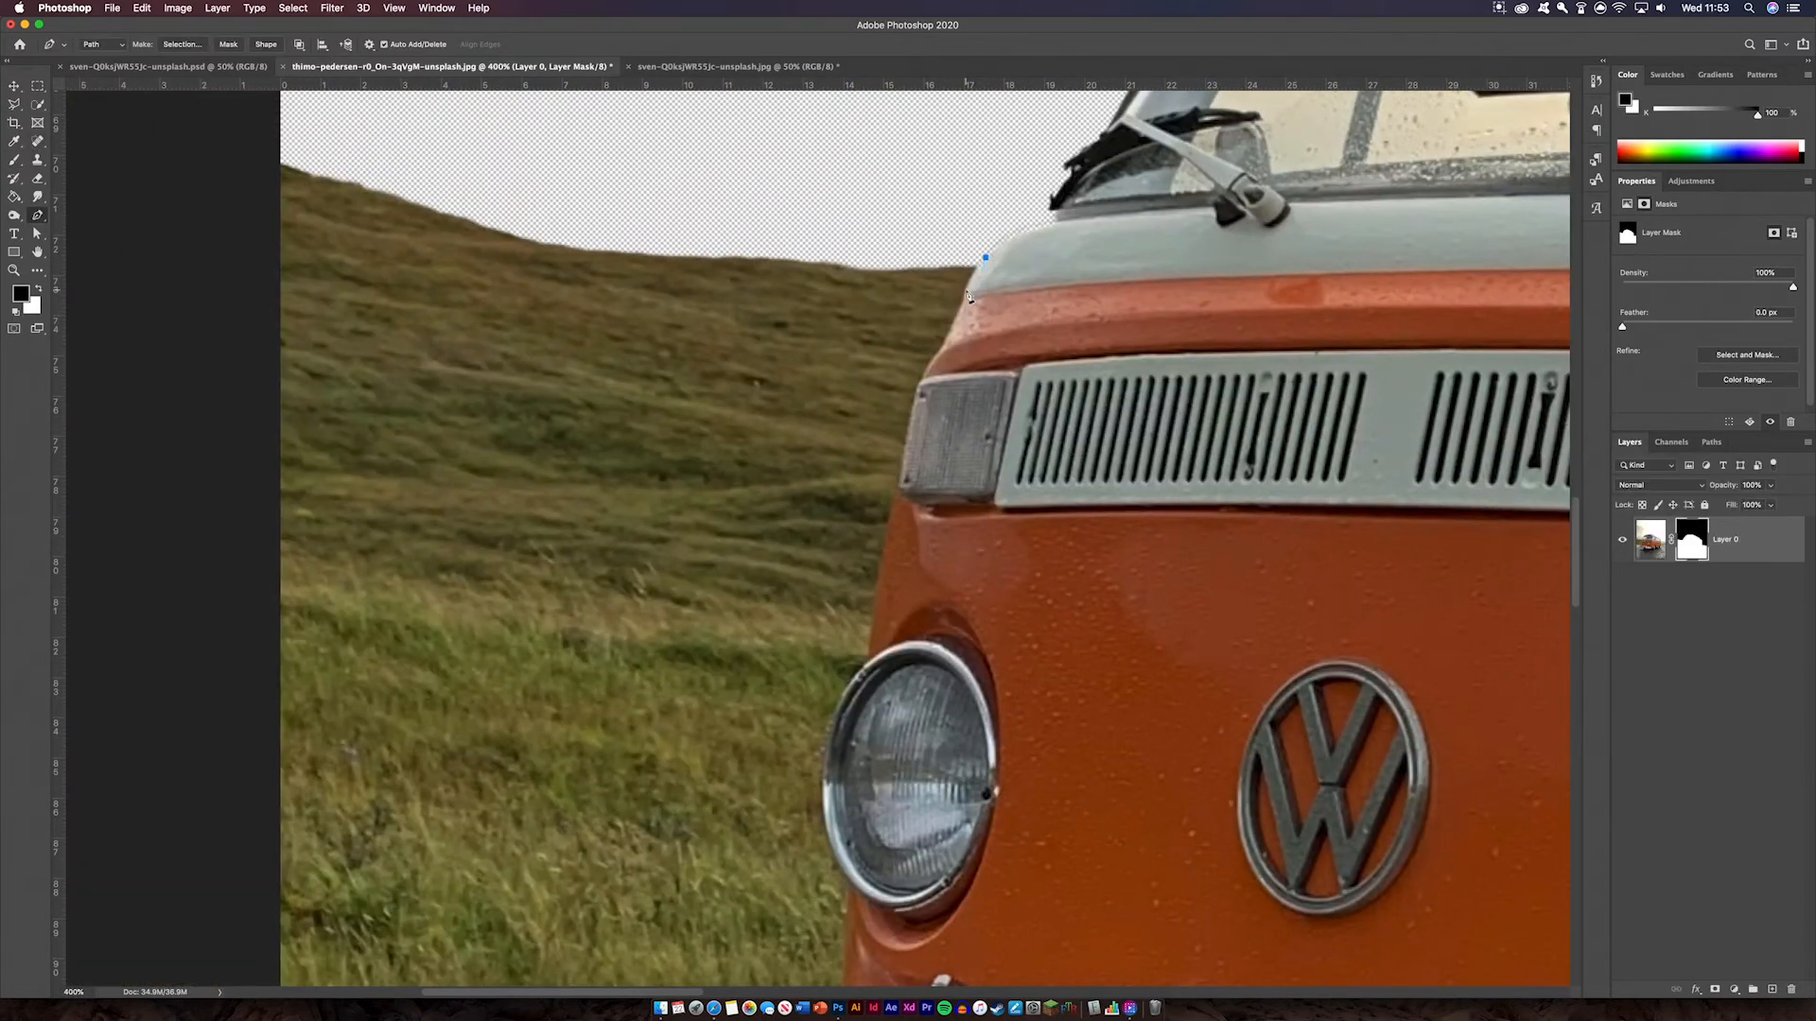
{"action": "left_click", "coordinate": [920, 380]}
{"action": "left_click", "coordinate": [890, 510]}
{"action": "left_click_drag", "start_coordinate": [912, 568], "coordinate": [1015, 123]}
{"action": "left_click", "coordinate": [969, 219]}
{"action": "left_click_drag", "start_coordinate": [941, 259], "coordinate": [933, 406]}
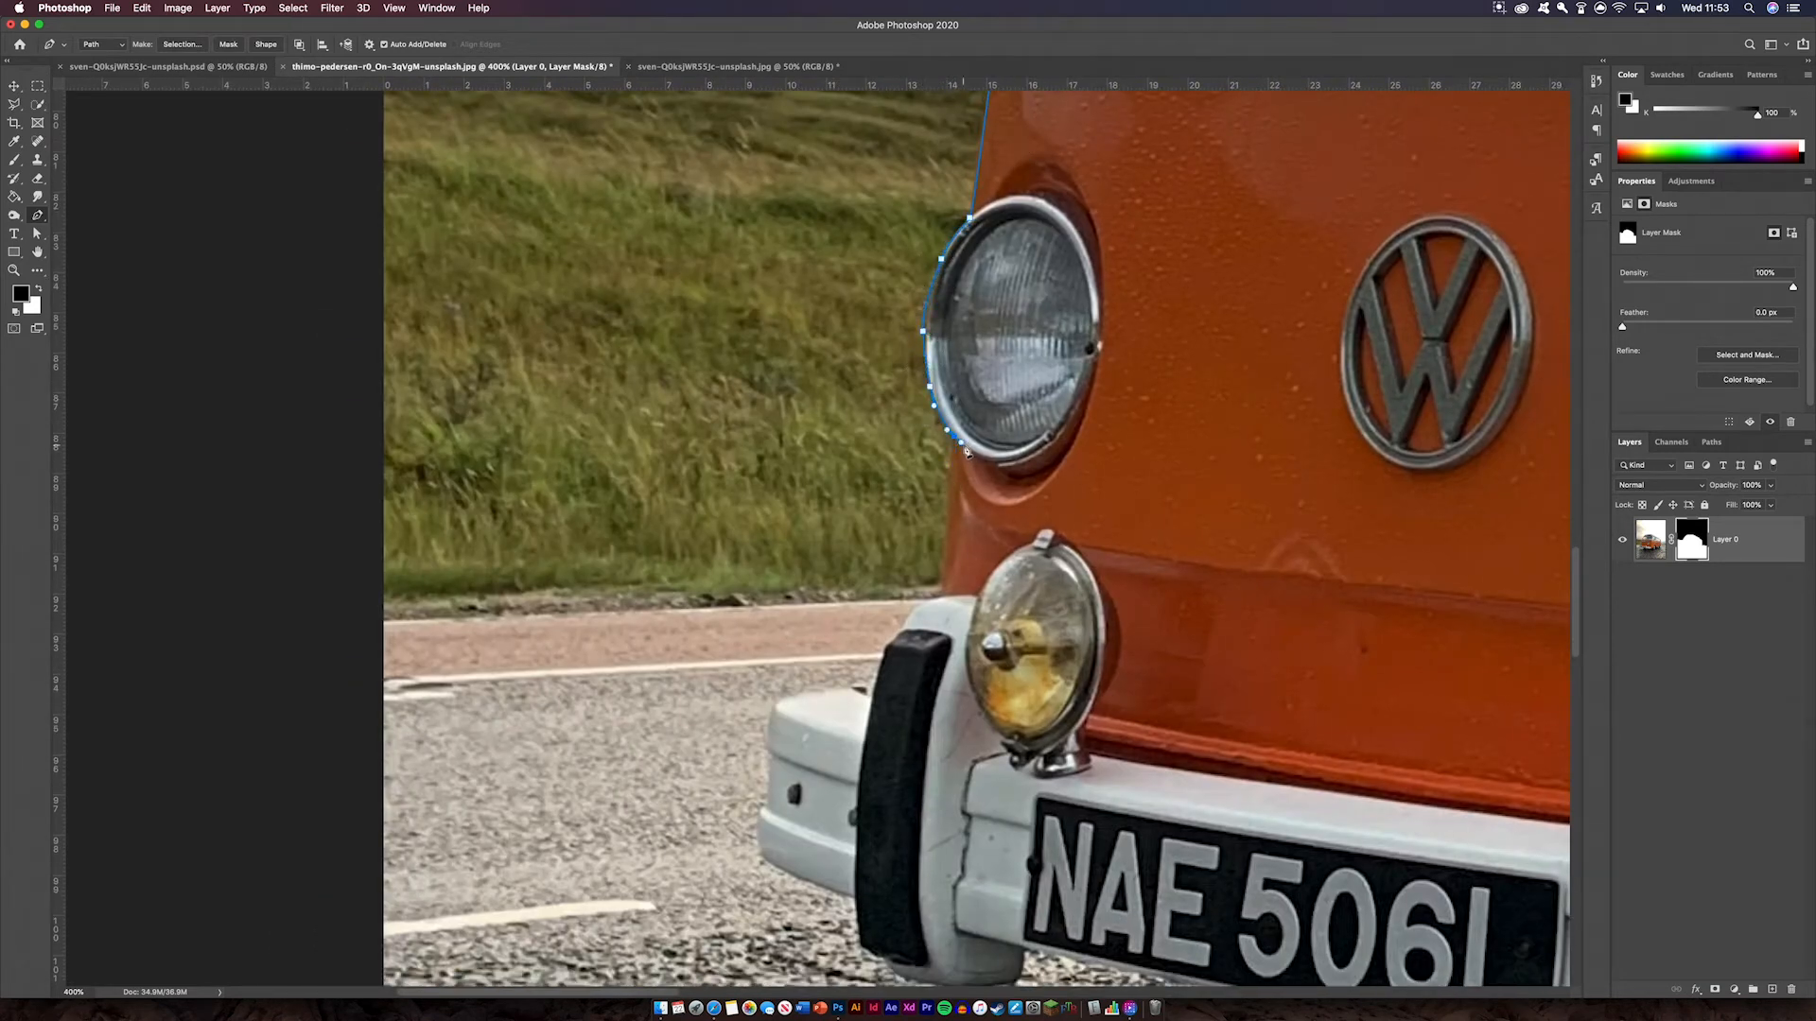
Continue the path down the van's body and around the outer end of the front bumper
{"action": "left_click", "coordinate": [920, 605]}
{"action": "left_click", "coordinate": [902, 629]}
{"action": "left_click", "coordinate": [887, 645]}
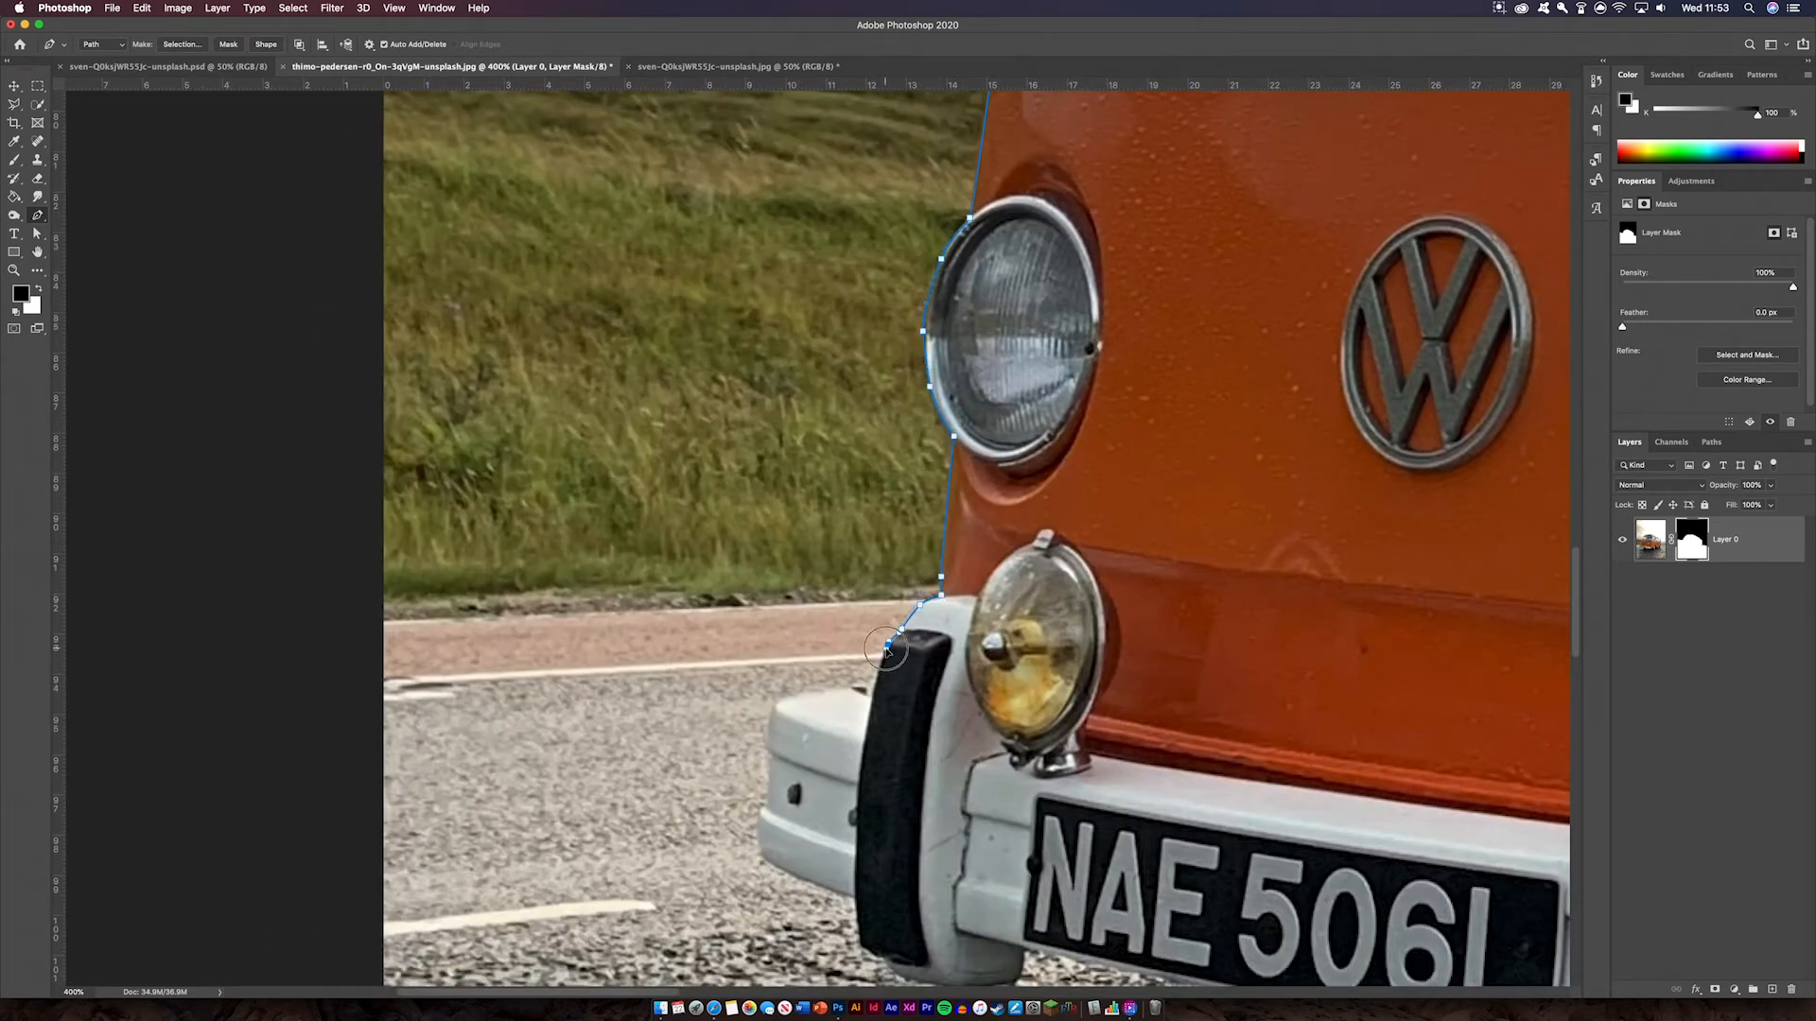
{"action": "left_click", "coordinate": [871, 696]}
{"action": "left_click", "coordinate": [853, 688]}
{"action": "left_click", "coordinate": [797, 692]}
{"action": "left_click", "coordinate": [775, 706]}
{"action": "left_click", "coordinate": [769, 753]}
{"action": "left_click", "coordinate": [767, 807]}
{"action": "left_click", "coordinate": [790, 874]}
{"action": "left_click", "coordinate": [853, 897]}
Trace the path under the black bumper guard up to the edge of the number plate
{"action": "left_click_drag", "start_coordinate": [853, 896], "coordinate": [733, 538]}
{"action": "left_click", "coordinate": [740, 580]}
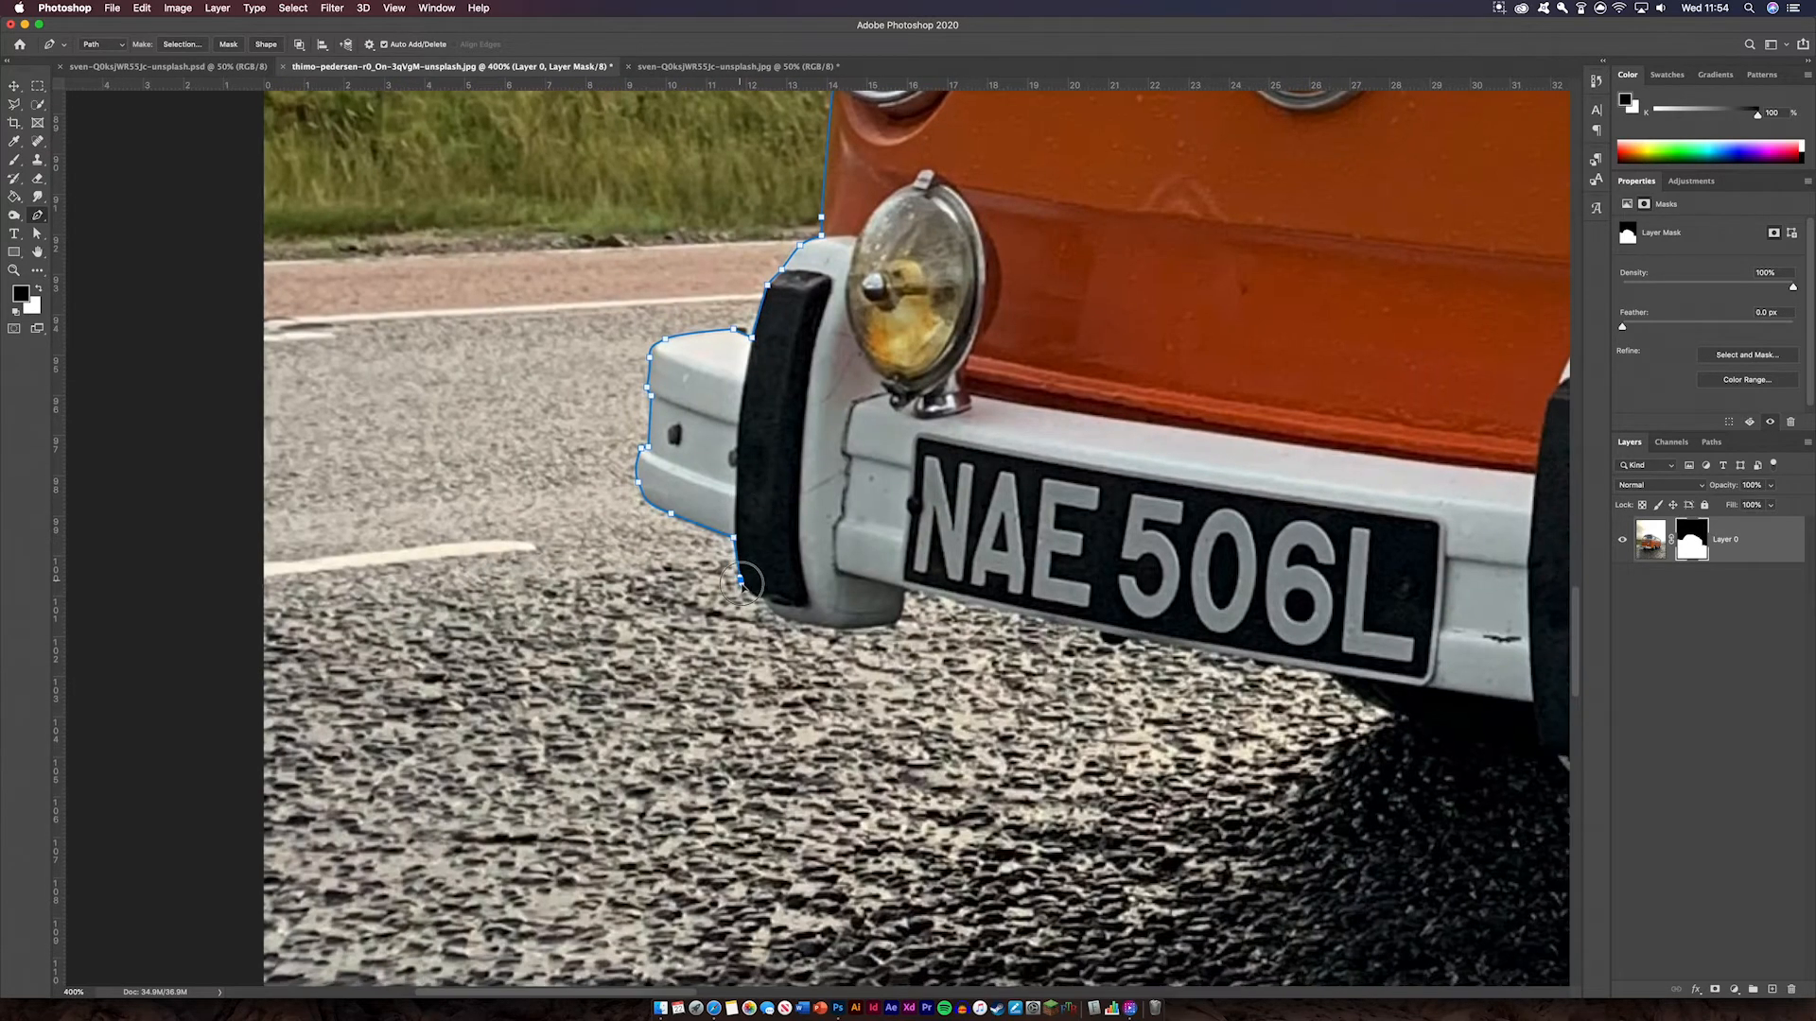
{"action": "left_click", "coordinate": [761, 596]}
{"action": "left_click", "coordinate": [767, 606]}
{"action": "left_click_drag", "start_coordinate": [781, 618], "coordinate": [789, 619]}
{"action": "left_click", "coordinate": [827, 625]}
{"action": "left_click", "coordinate": [854, 629]}
{"action": "left_click", "coordinate": [894, 624]}
{"action": "left_click", "coordinate": [903, 596]}
Close the path around the grass and road beside the van's front and load it as a selection
{"action": "left_click", "coordinate": [180, 898]}
{"action": "left_click_drag", "start_coordinate": [216, 492], "coordinate": [132, 842]}
{"action": "left_click_drag", "start_coordinate": [132, 454], "coordinate": [170, 851]}
{"action": "left_click", "coordinate": [166, 113]}
{"action": "left_click", "coordinate": [885, 177]}
{"action": "left_click", "coordinate": [922, 217]}
{"action": "left_click", "coordinate": [1711, 442]}
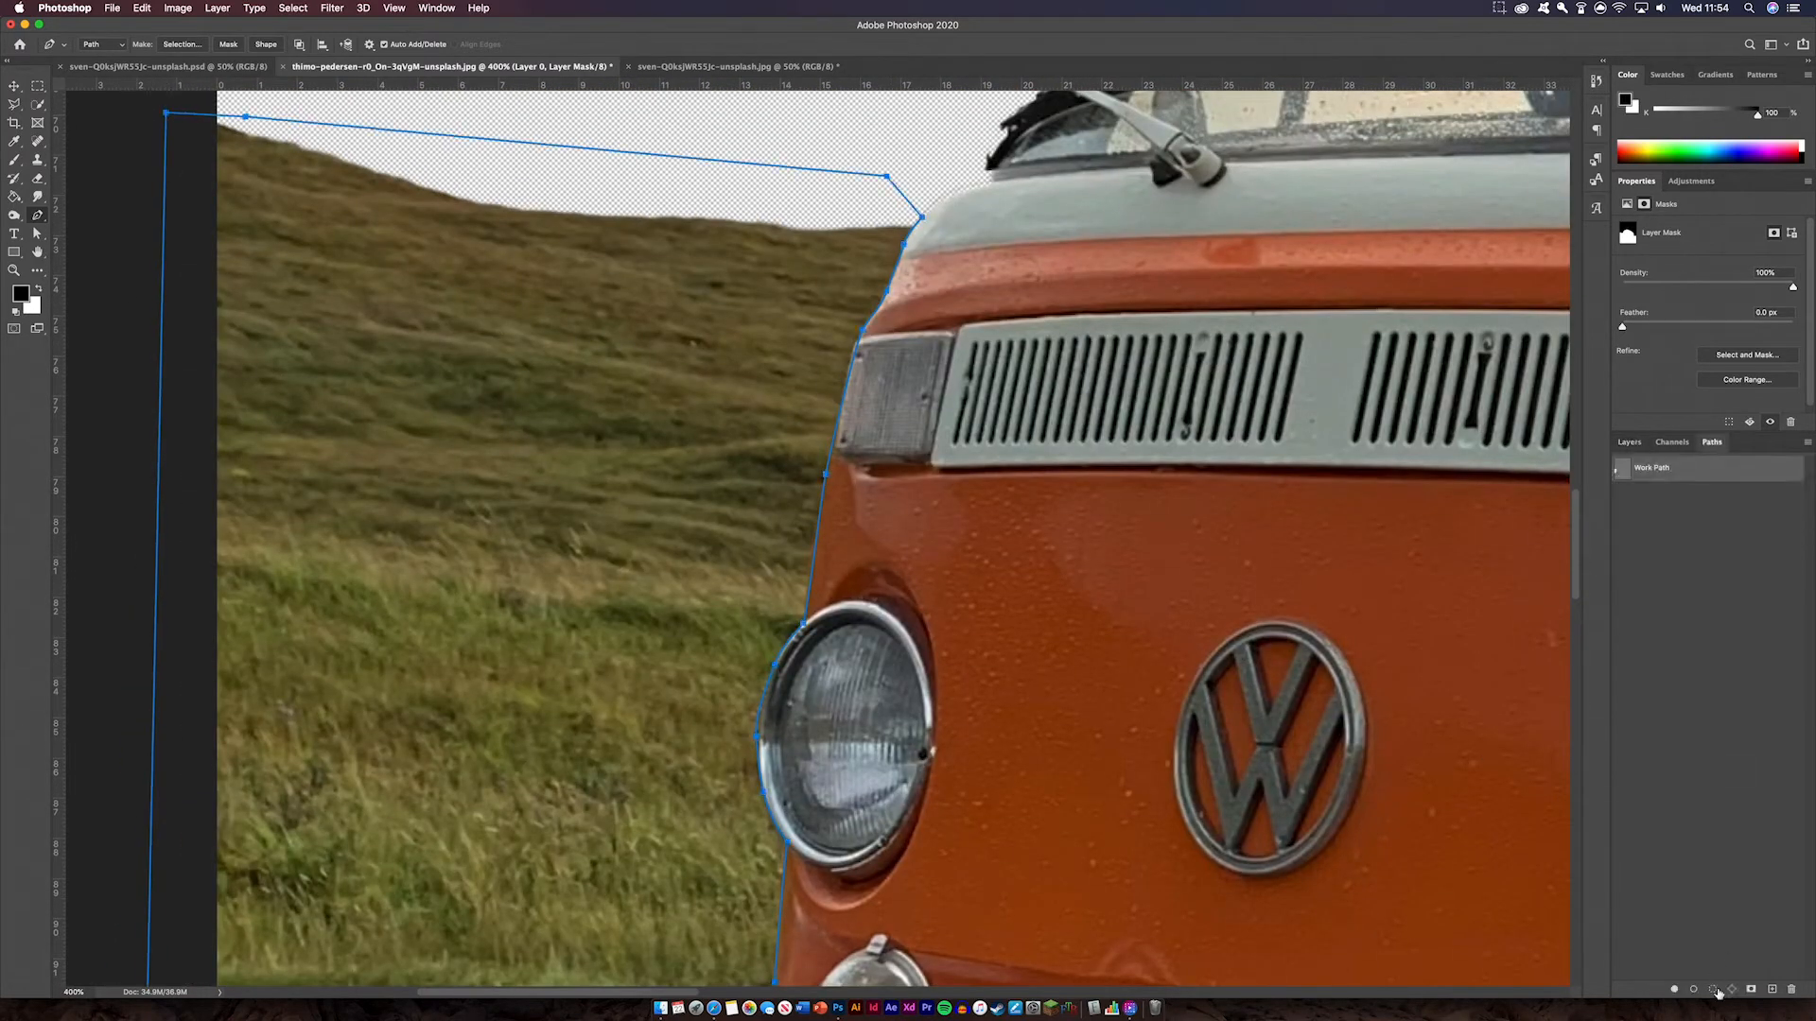
{"action": "left_click", "coordinate": [1713, 989]}
Enlarge the brush to 150, paint the selected grass and road out of the van's layer mask, and deselect
{"action": "key", "text": "super+minus"}
{"action": "key", "text": "super+minus"}
{"action": "left_click", "coordinate": [14, 160]}
{"action": "left_click_drag", "start_coordinate": [874, 647], "coordinate": [754, 296]}
{"action": "mouse_move", "coordinate": [635, 166]}
{"action": "left_mouse_down"}
{"action": "mouse_move", "coordinate": [530, 466]}
{"action": "mouse_move", "coordinate": [511, 619]}
{"action": "mouse_move", "coordinate": [605, 189]}
{"action": "mouse_move", "coordinate": [587, 634]}
{"action": "left_mouse_up"}
{"action": "key", "text": "bracketright"}
{"action": "key", "text": "bracketright"}
{"action": "key", "text": "bracketright"}
{"action": "key", "text": "bracketright"}
{"action": "key", "text": "bracketright"}
{"action": "key", "text": "bracketright"}
{"action": "mouse_move", "coordinate": [653, 530]}
{"action": "left_mouse_down"}
{"action": "mouse_move", "coordinate": [463, 464]}
{"action": "mouse_move", "coordinate": [407, 520]}
{"action": "left_mouse_up"}
{"action": "left_click_drag", "start_coordinate": [617, 839], "coordinate": [639, 490]}
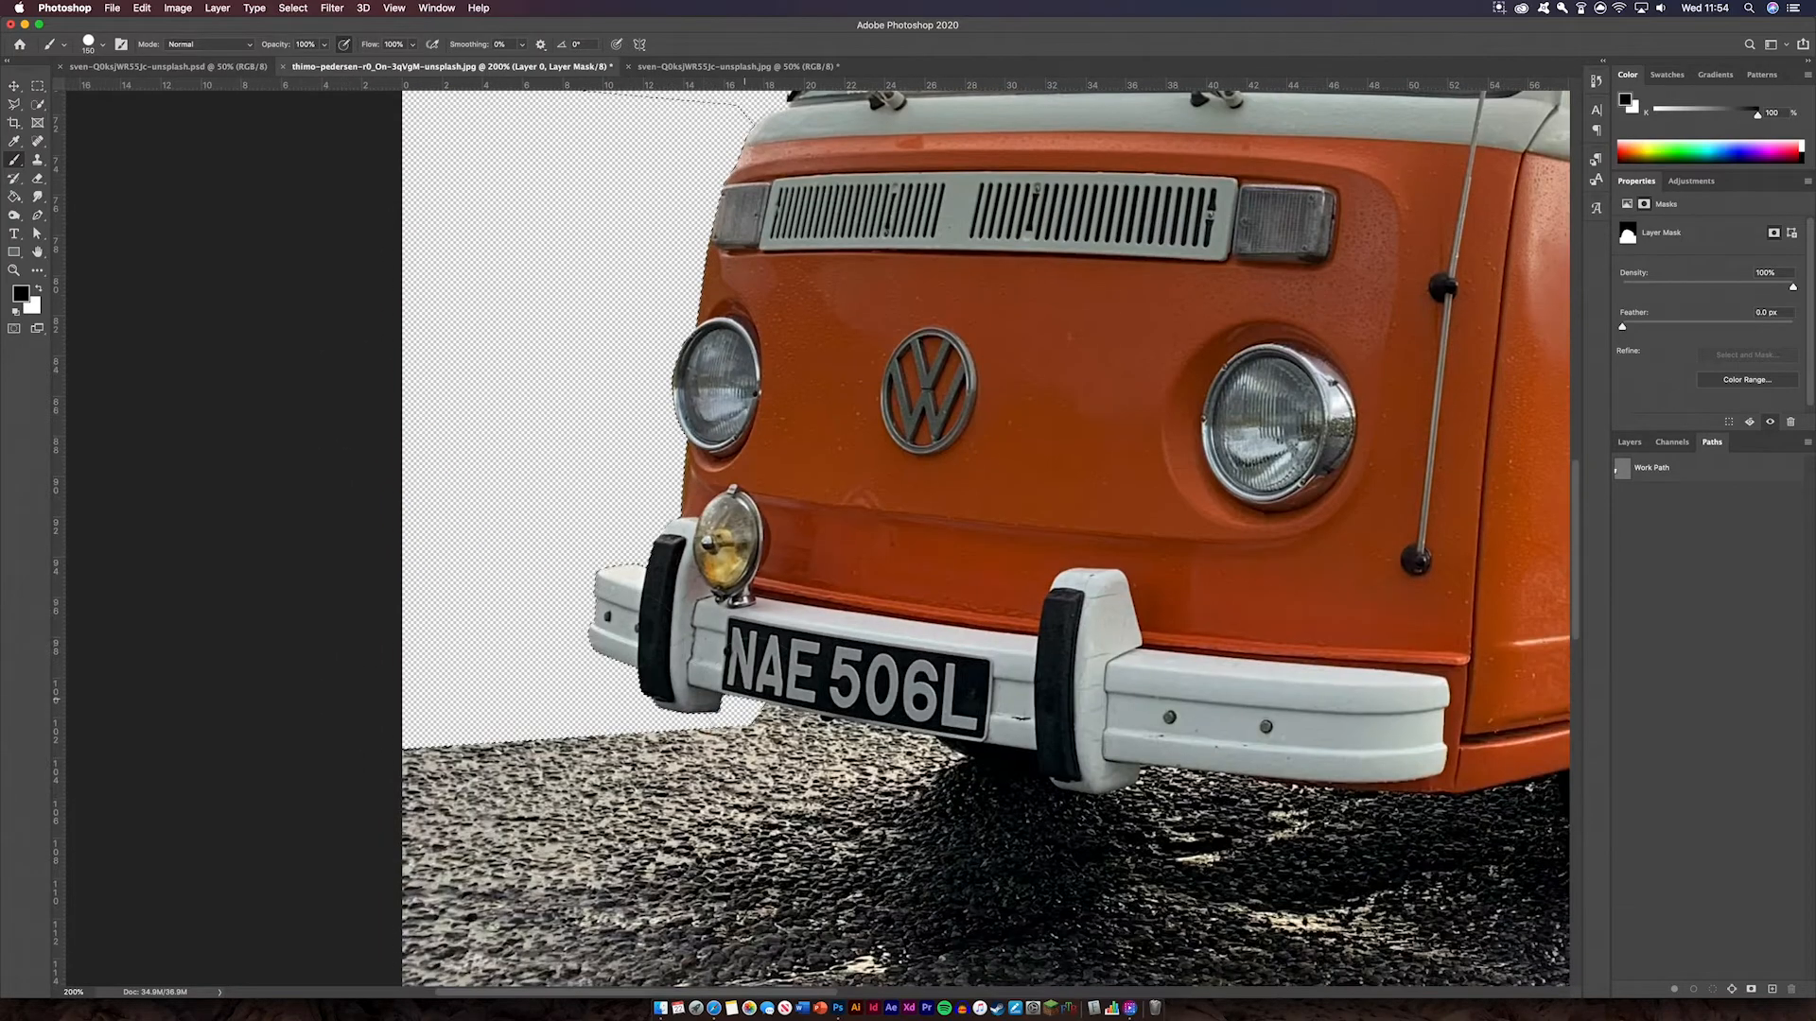
{"action": "key", "text": "super+d"}
{"action": "key", "text": "super+minus"}
{"action": "key", "text": "super+minus"}
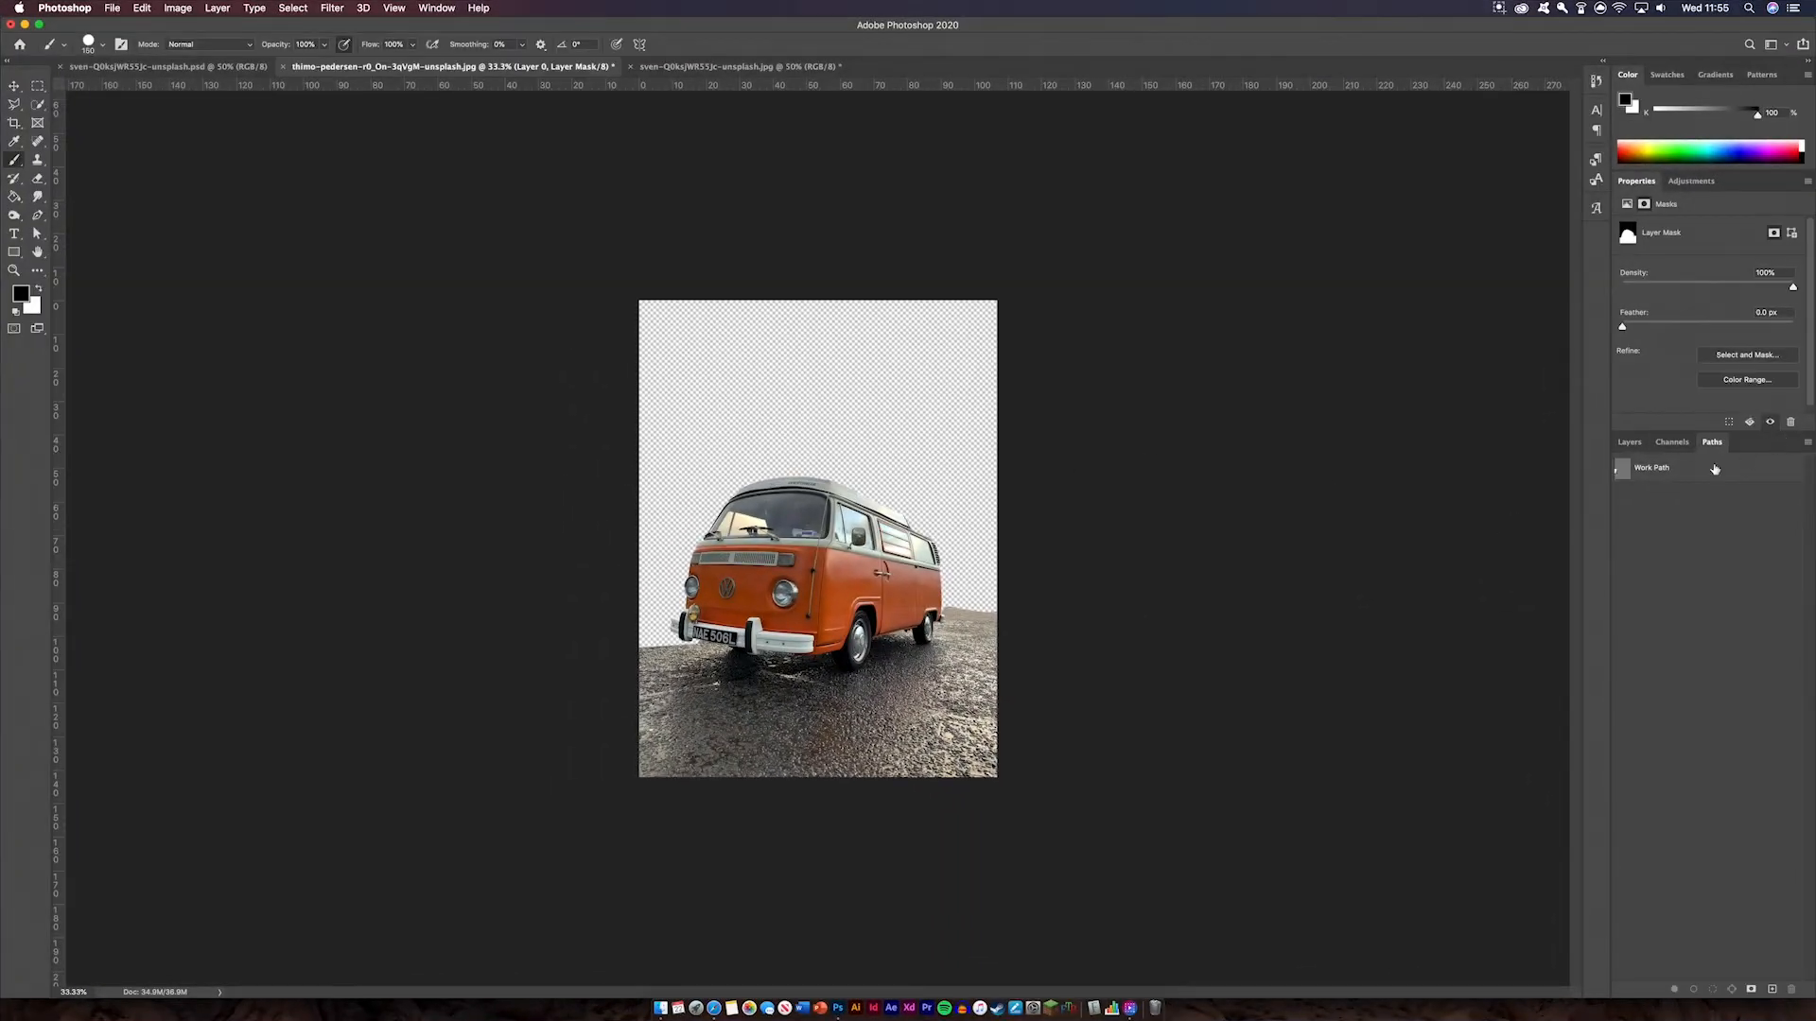
Move the masked van layer into the phone document, placing it over the cut-out screen
{"action": "left_click", "coordinate": [1629, 442]}
{"action": "left_click", "coordinate": [13, 88]}
{"action": "left_click", "coordinate": [538, 598]}
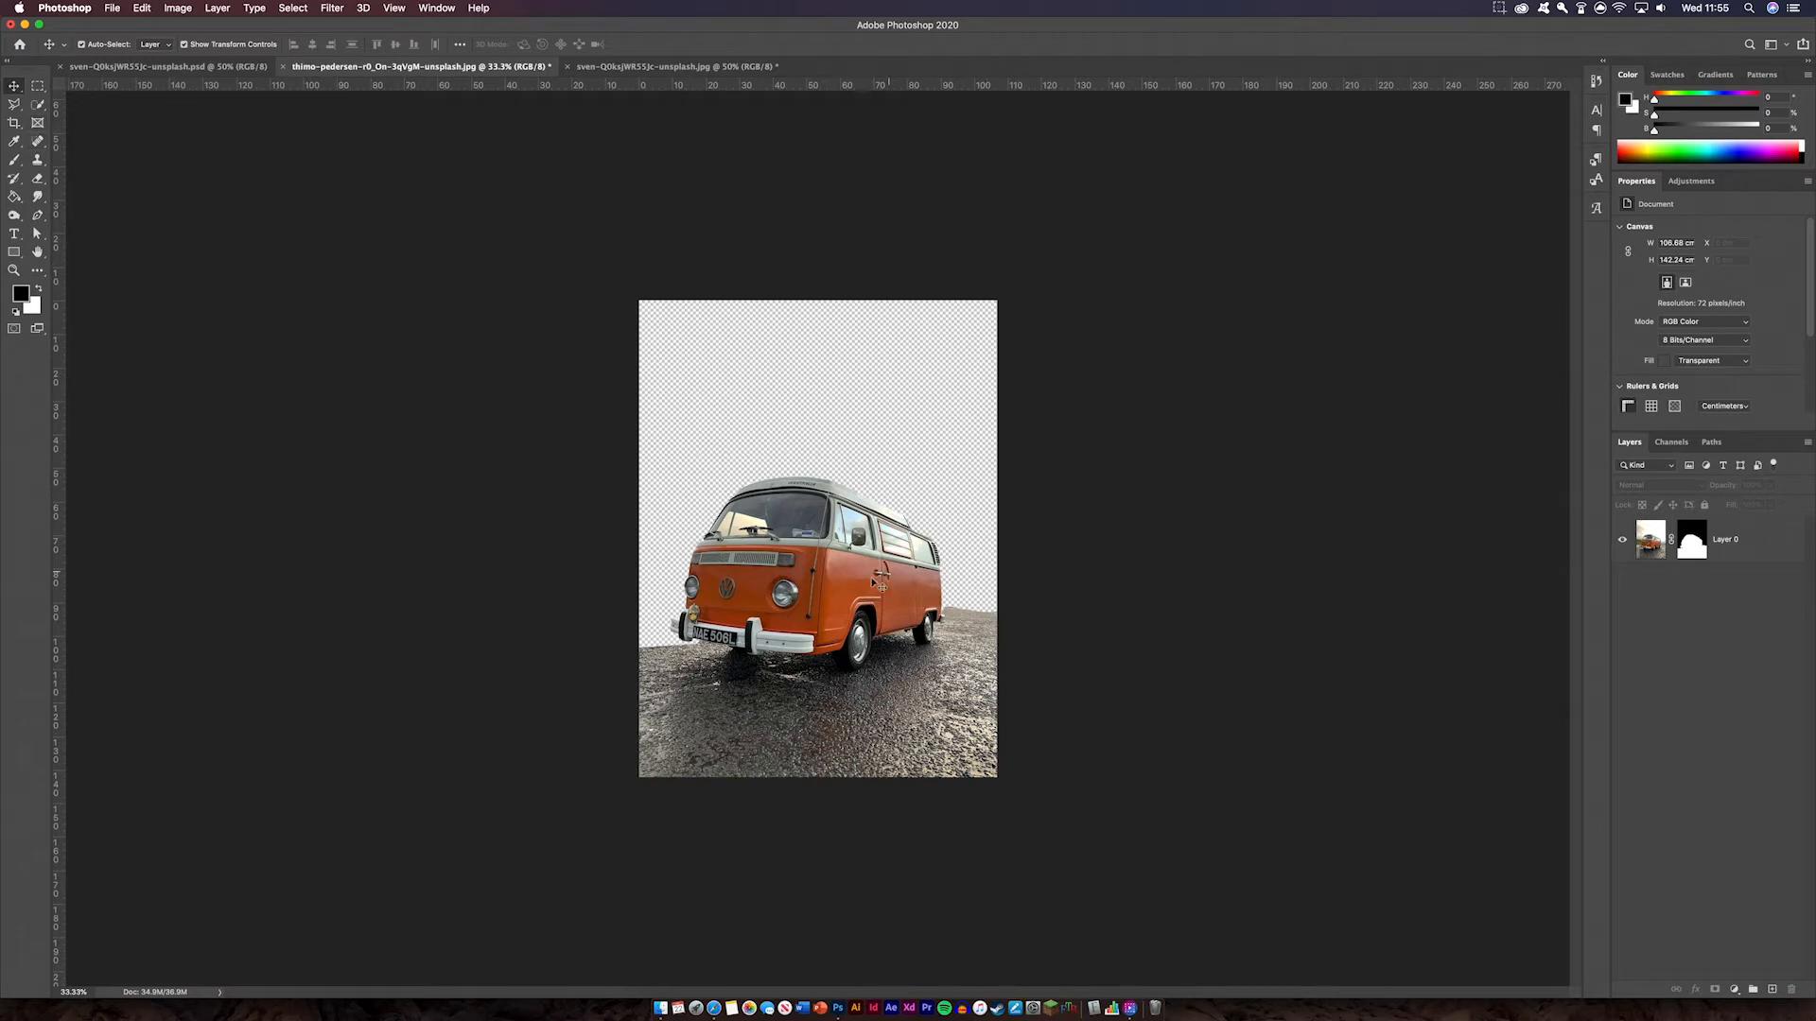
{"action": "left_click_drag", "start_coordinate": [888, 571], "coordinate": [786, 531]}
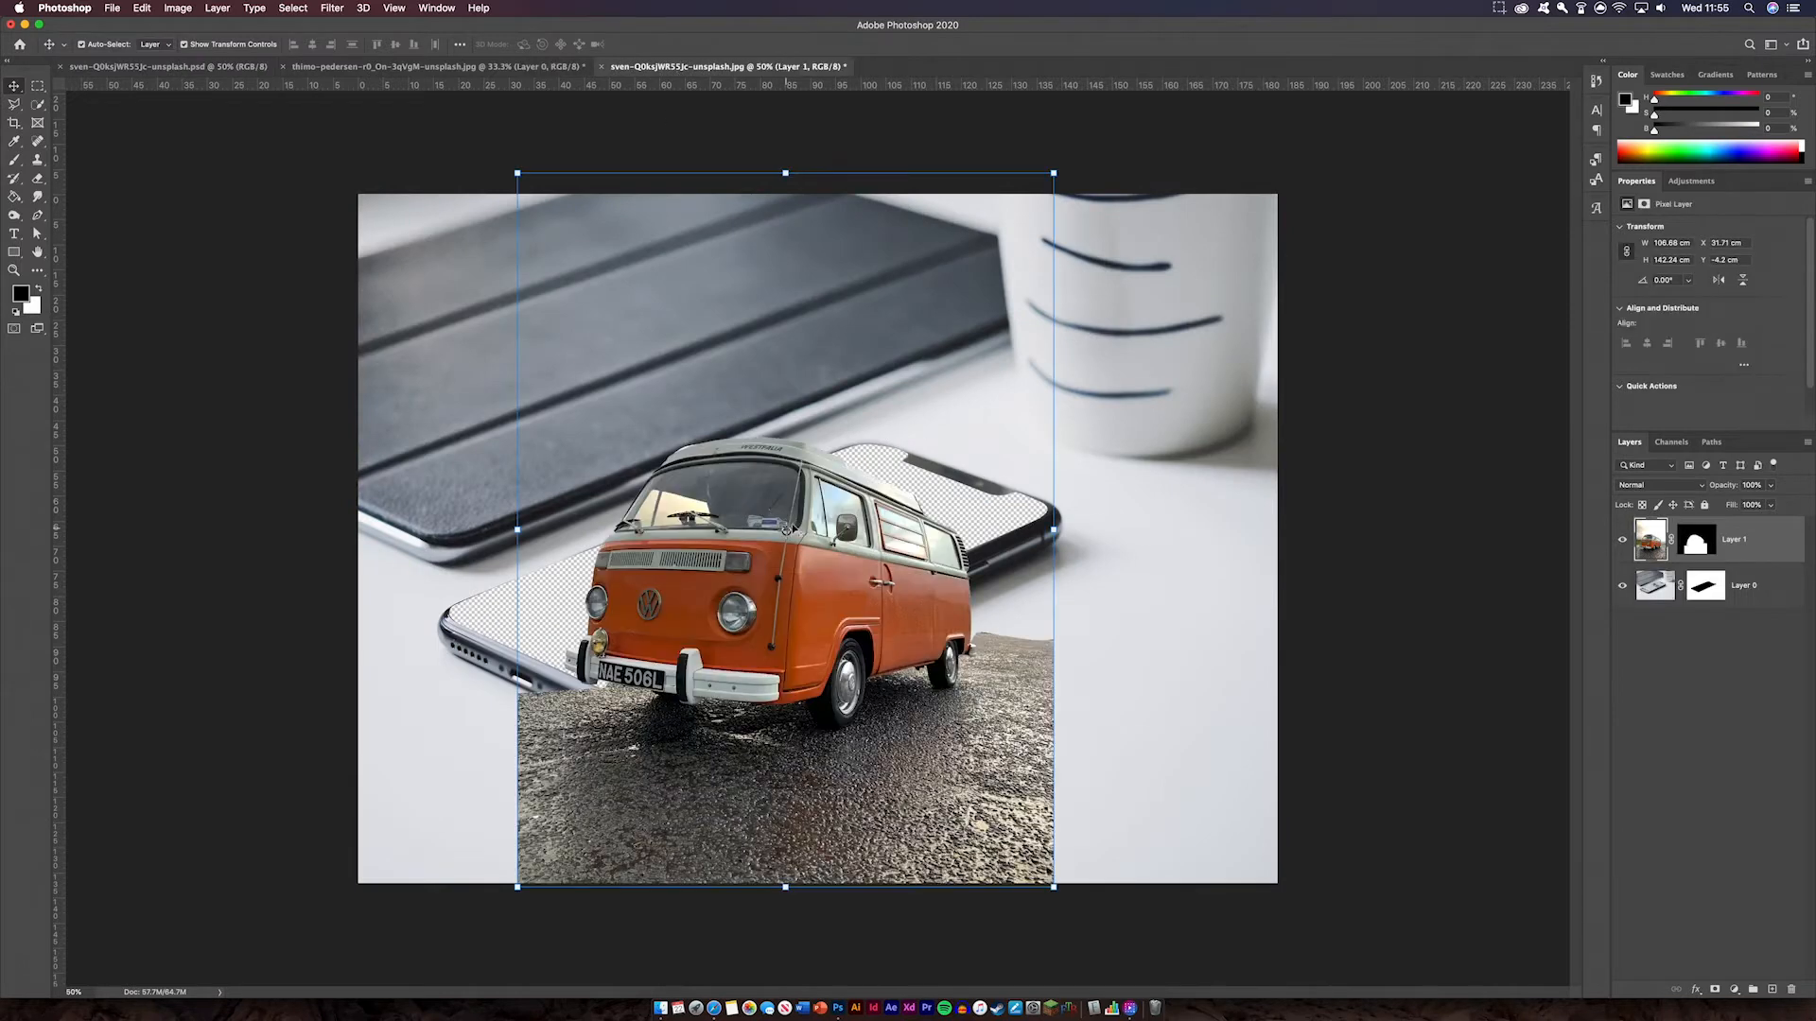
Move the masked van layer up so the van stands higher over the phone
{"action": "left_click_drag", "start_coordinate": [1014, 673], "coordinate": [961, 501]}
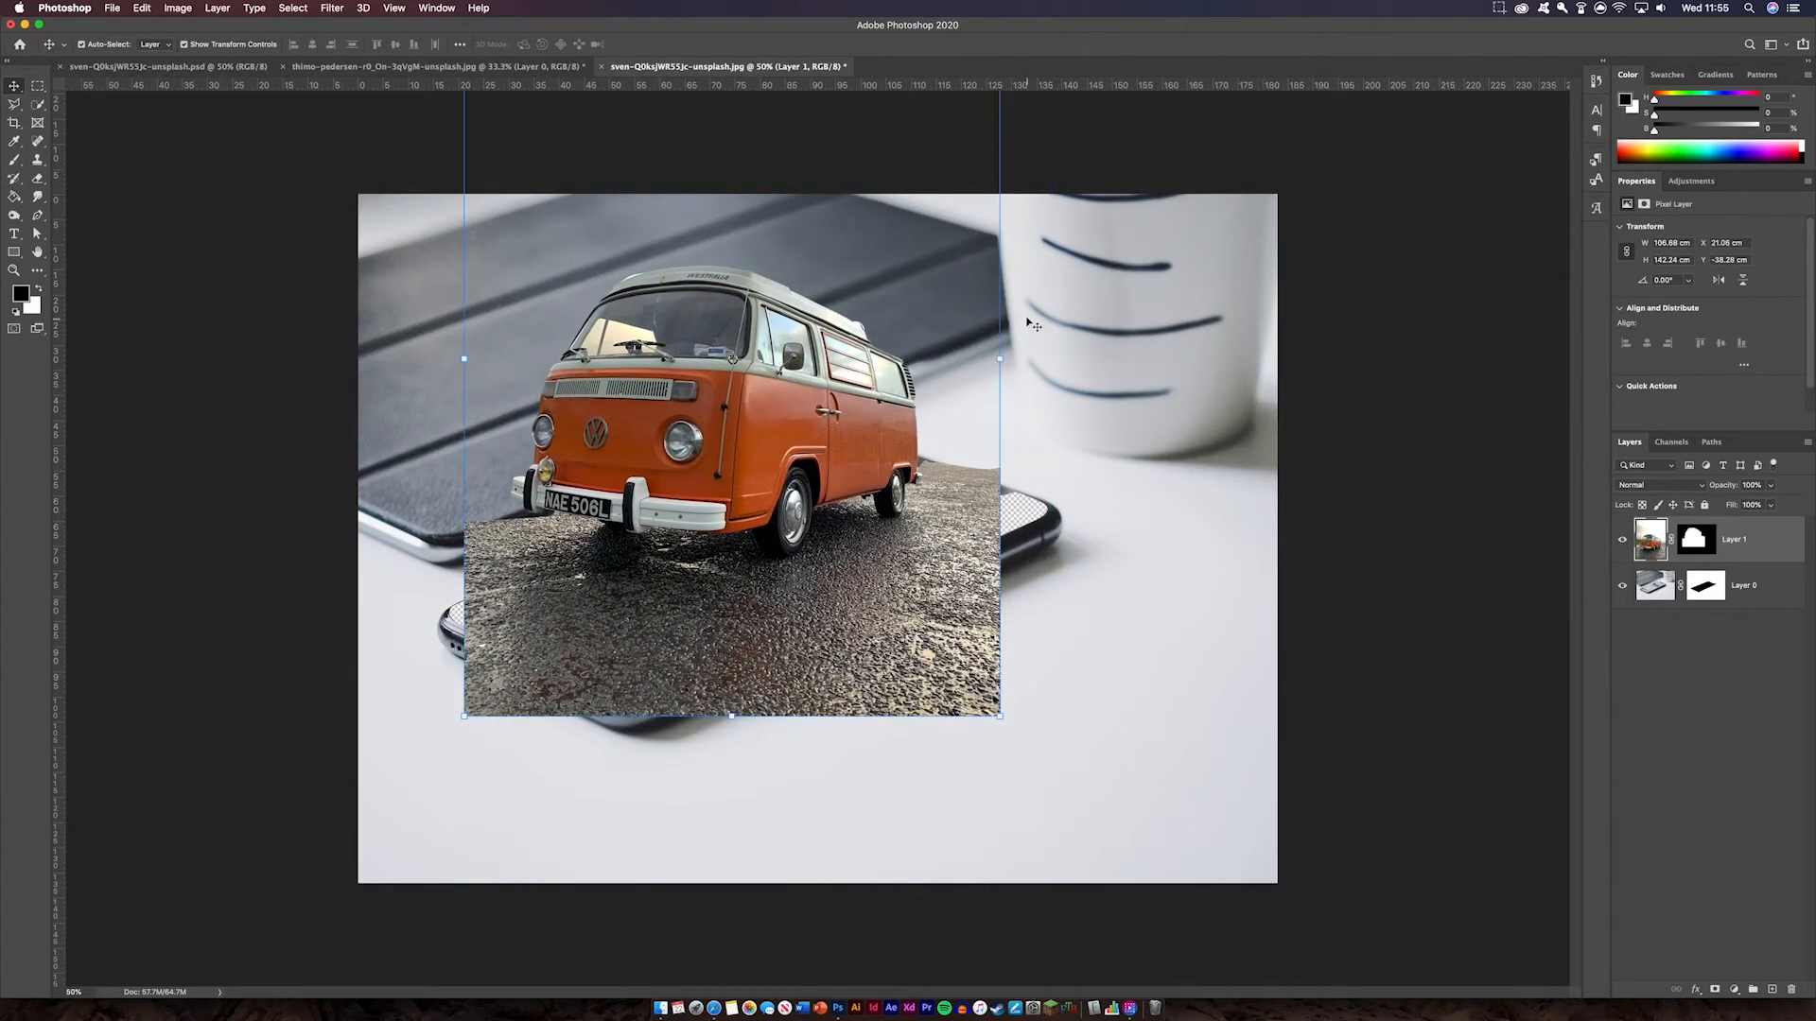
{"action": "left_click_drag", "start_coordinate": [1002, 359], "coordinate": [1234, 358]}
{"action": "left_click_drag", "start_coordinate": [726, 402], "coordinate": [645, 375]}
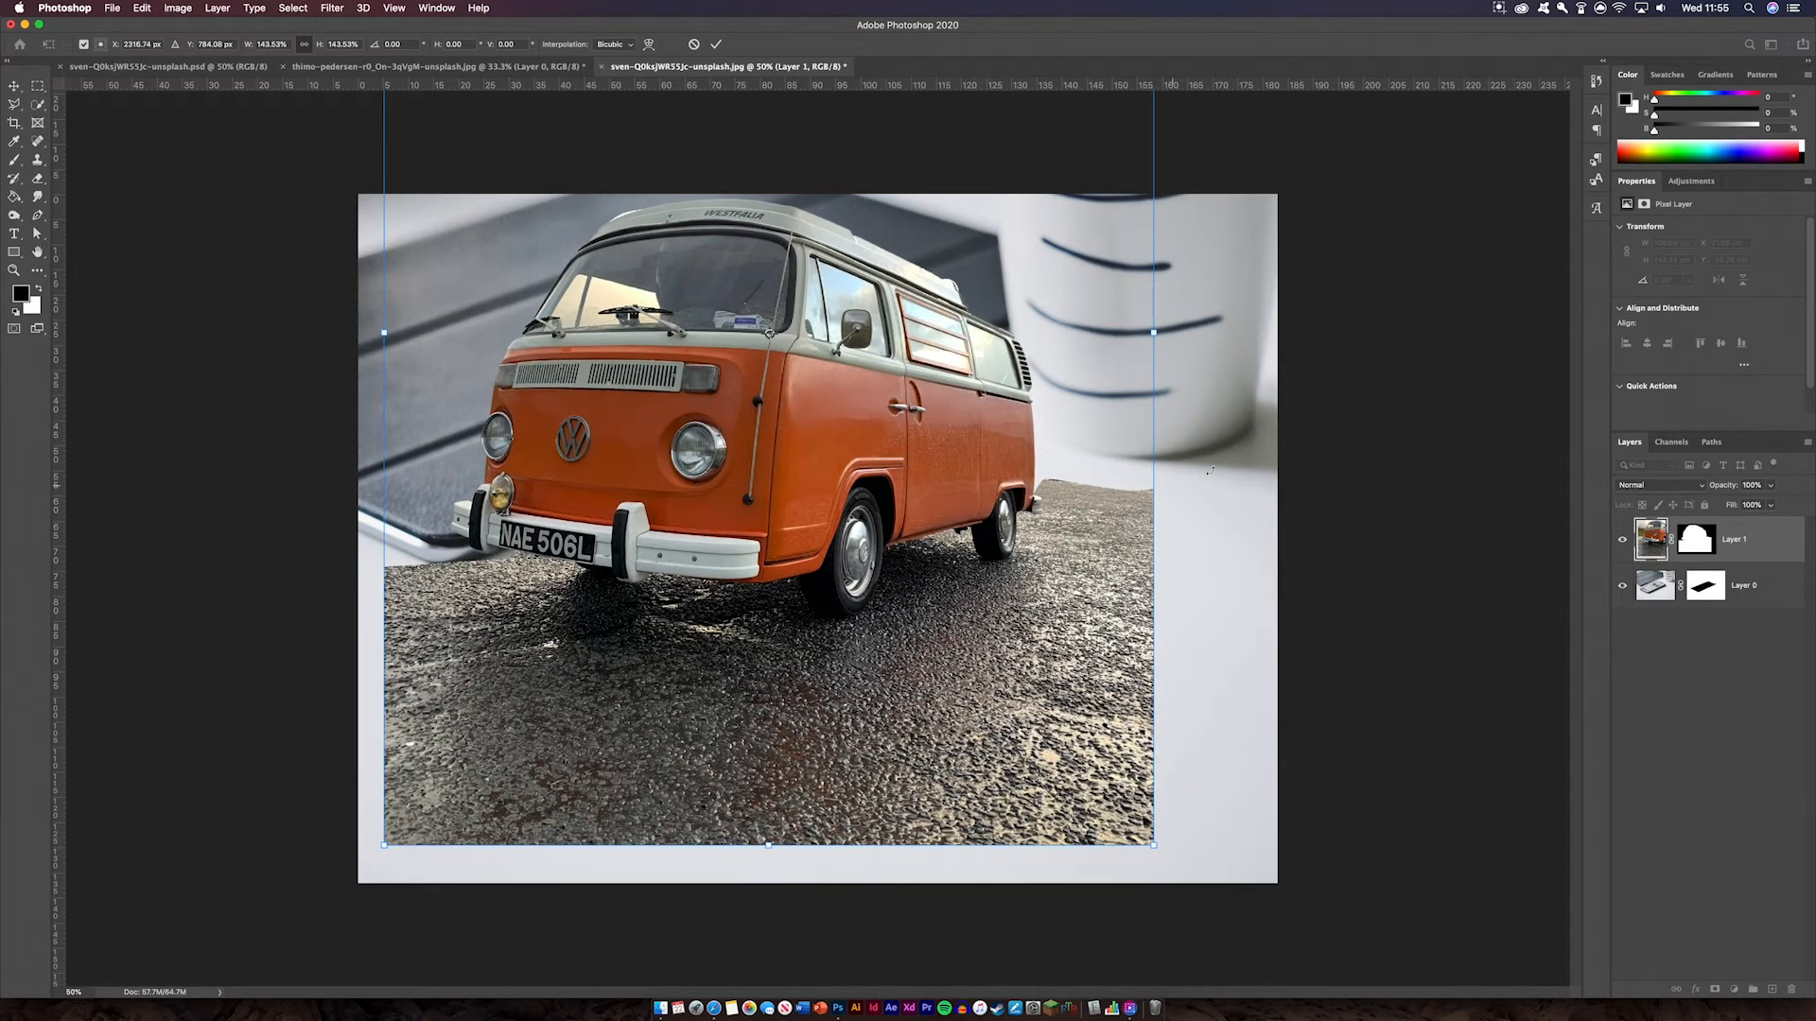
{"action": "left_click_drag", "start_coordinate": [1155, 331], "coordinate": [1041, 331]}
{"action": "left_click_drag", "start_coordinate": [756, 396], "coordinate": [778, 412]}
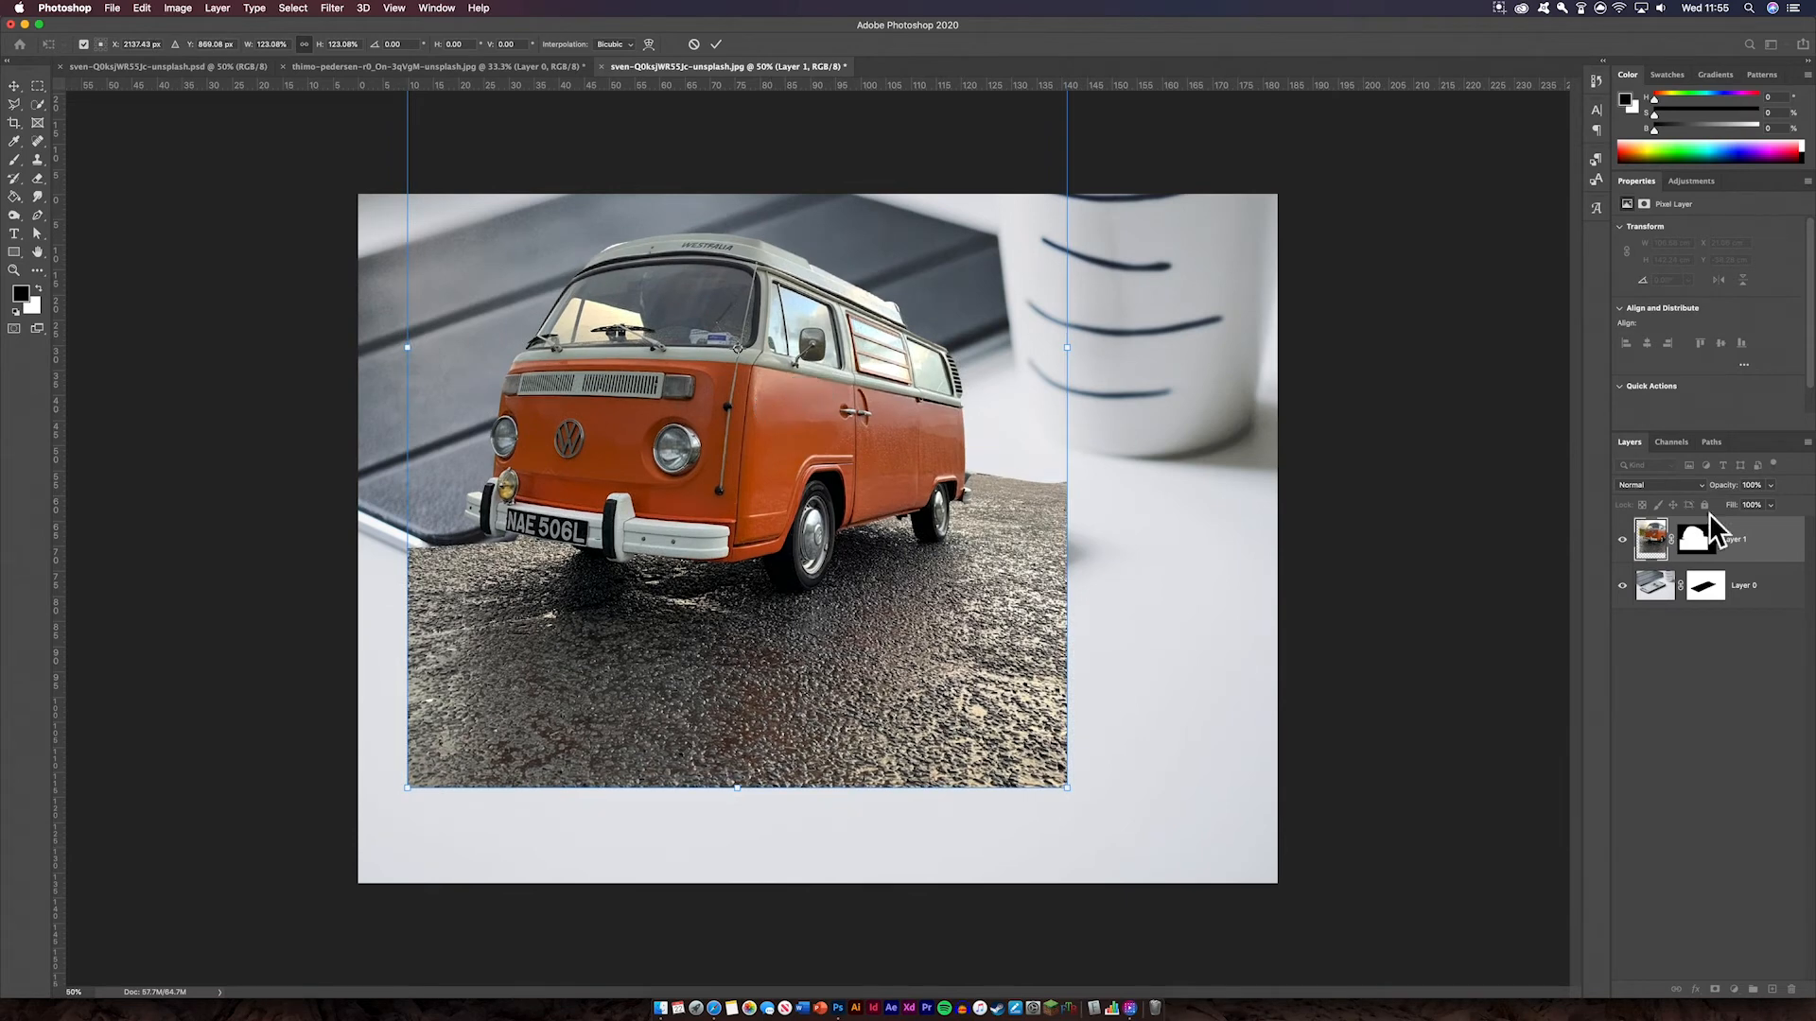
{"action": "left_click_drag", "start_coordinate": [1716, 492], "coordinate": [1670, 488]}
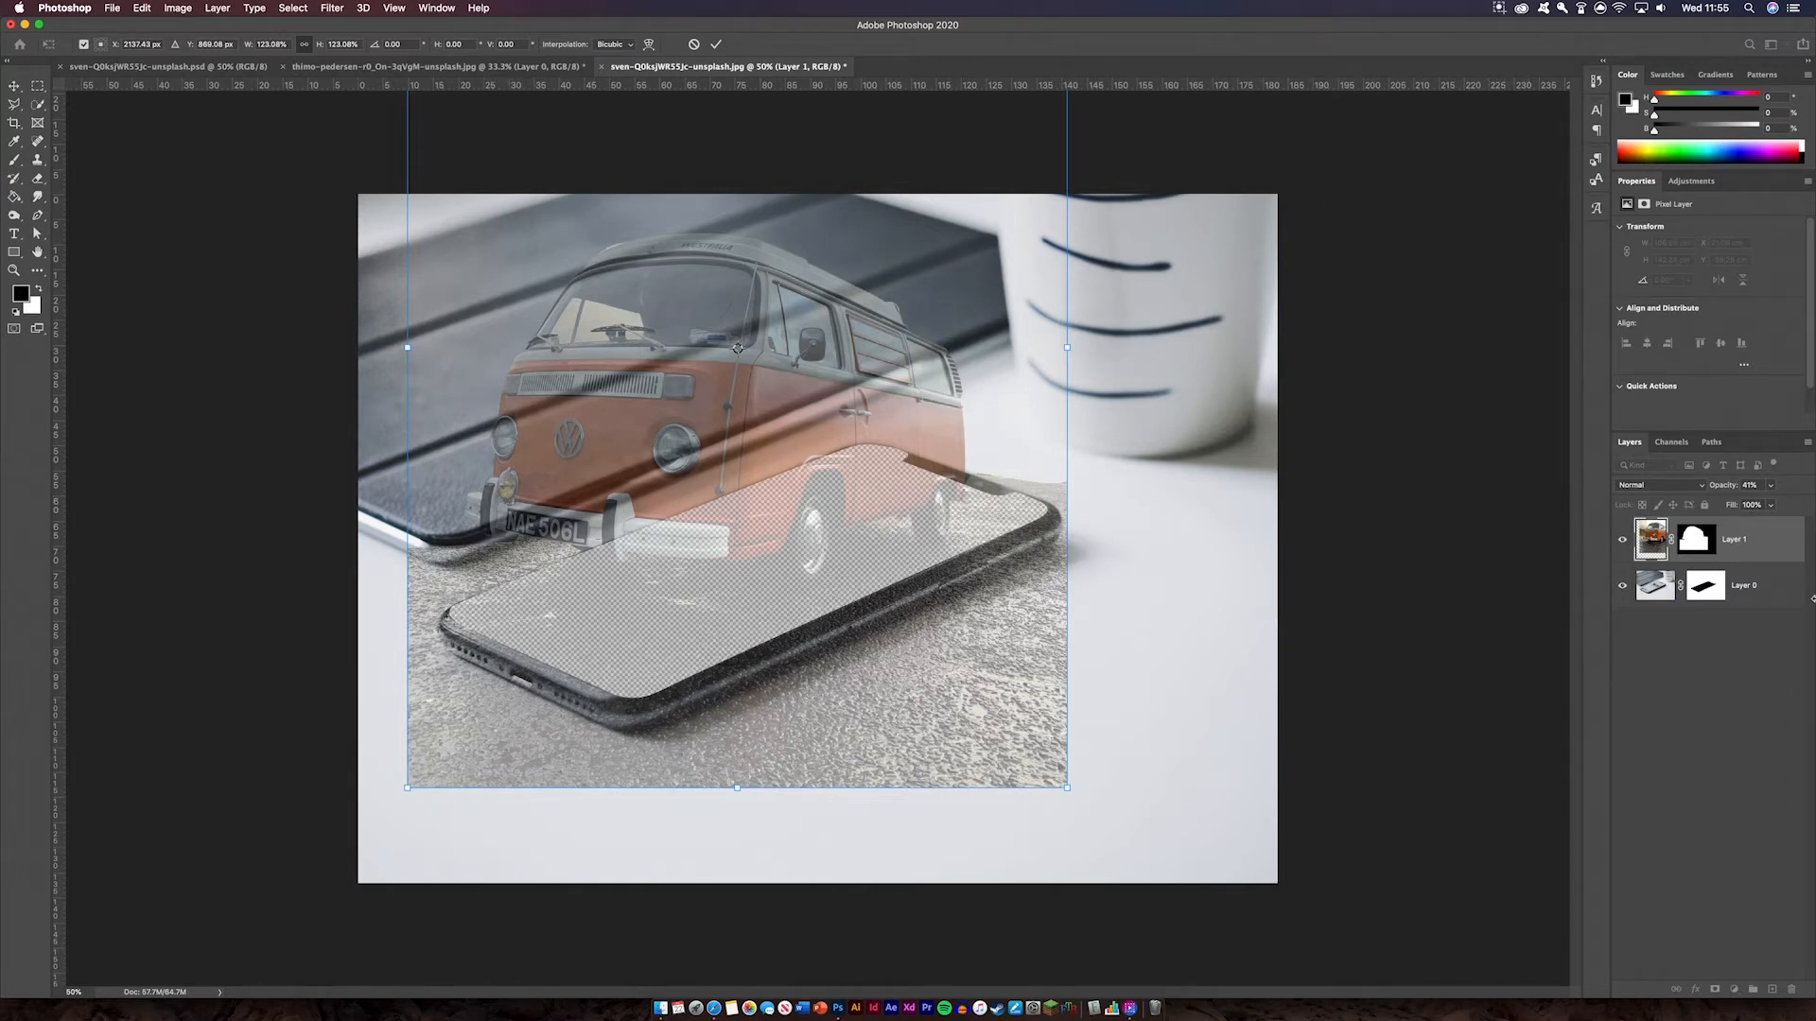
{"action": "key", "text": "Return"}
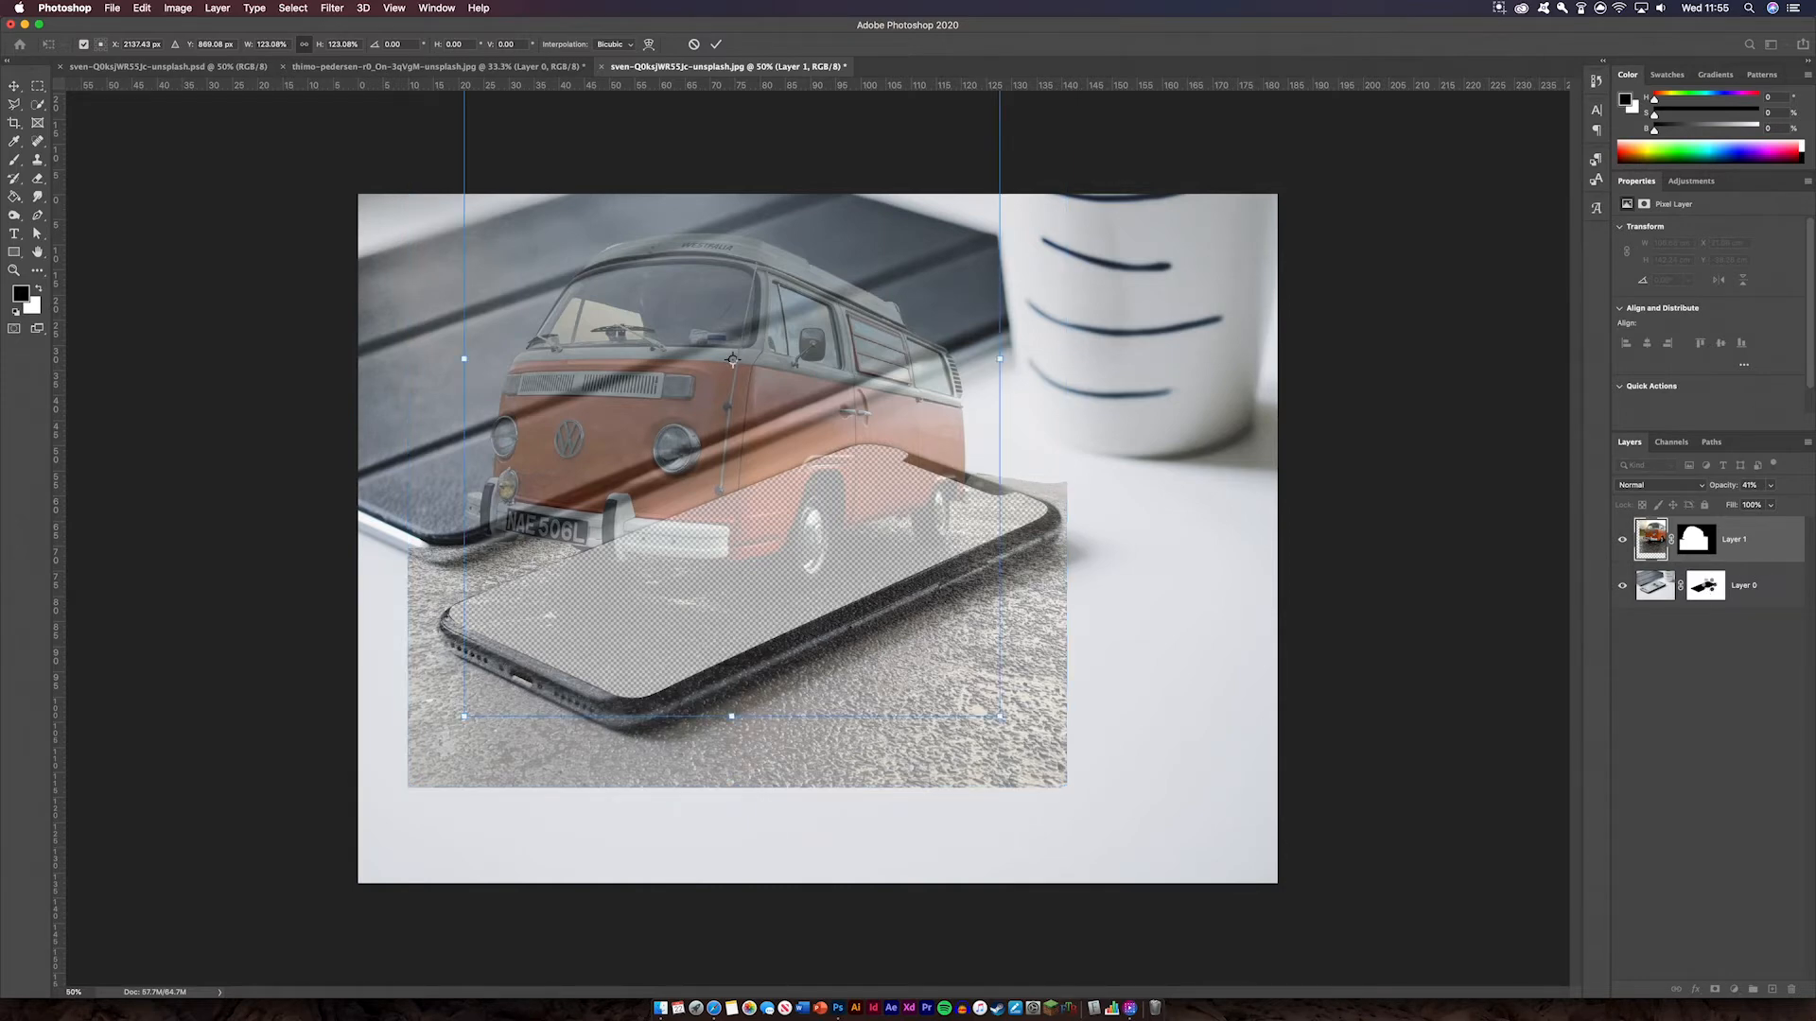
{"action": "left_click", "coordinate": [1705, 585], "text": "alt"}
{"action": "left_click", "coordinate": [1655, 585]}
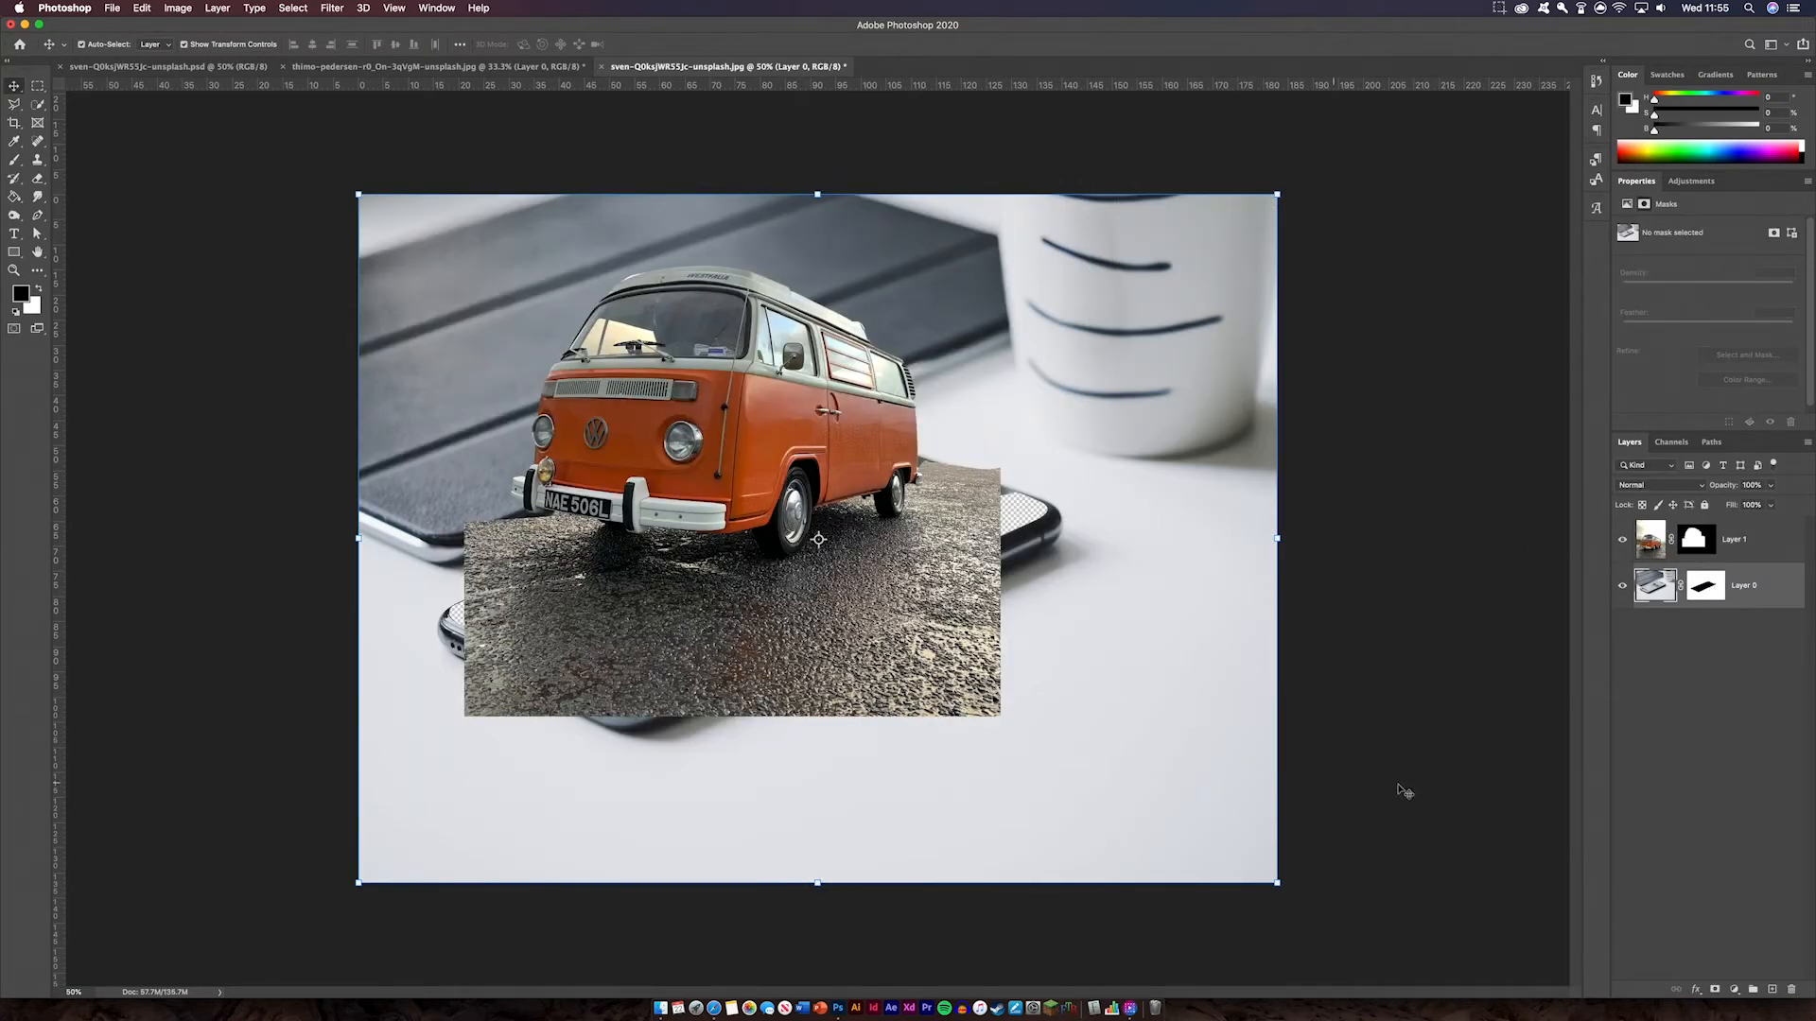
{"action": "left_click", "coordinate": [1708, 588]}
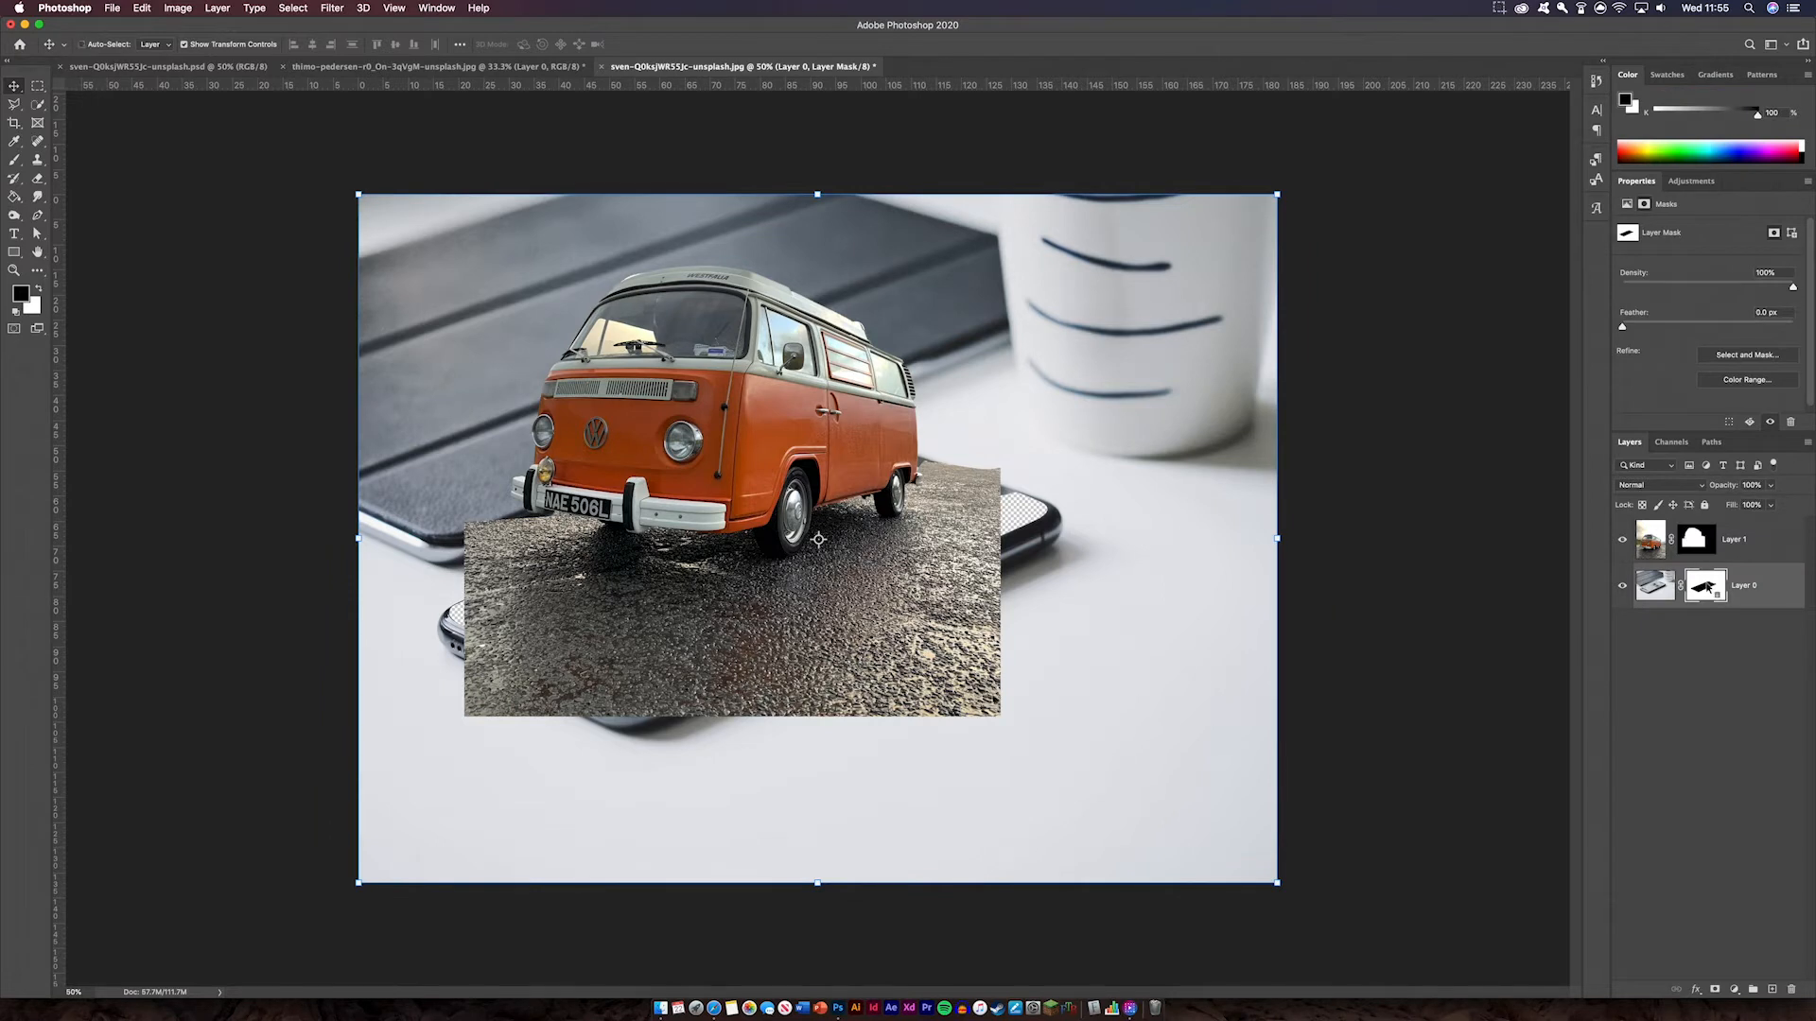
{"action": "left_click", "coordinate": [1708, 588], "text": "super"}
{"action": "left_click", "coordinate": [1651, 541]}
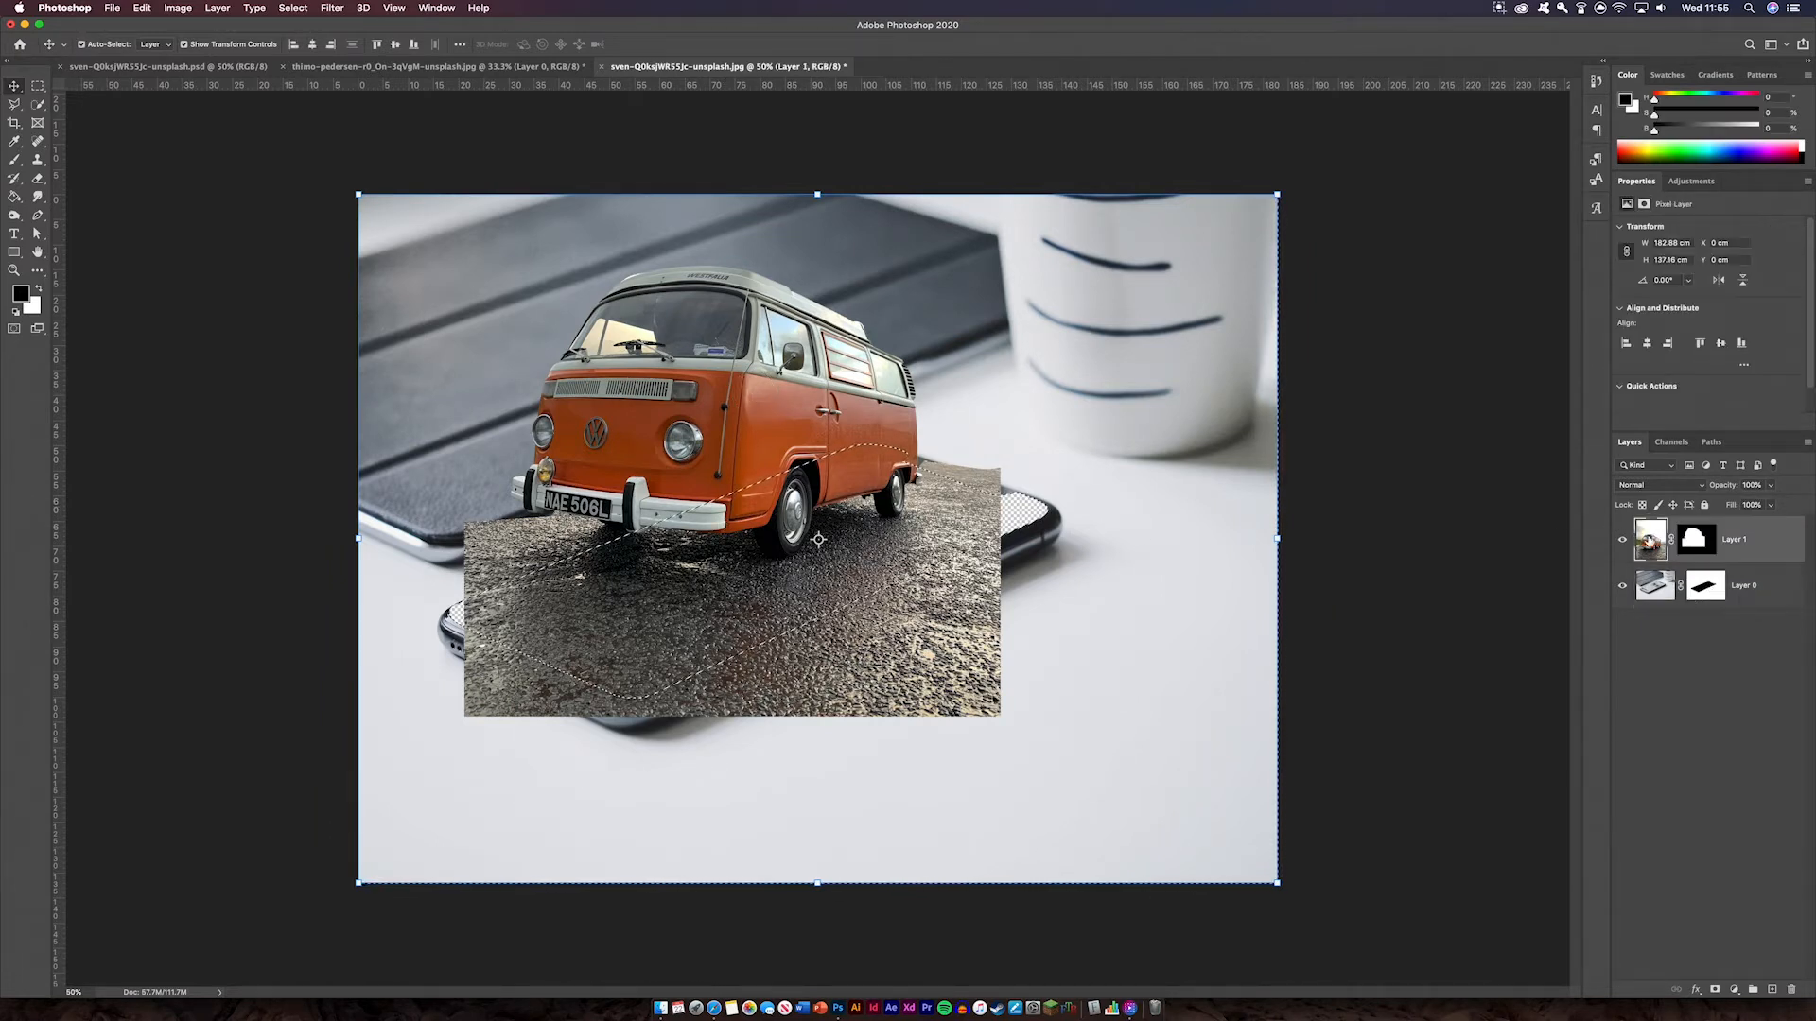
{"action": "key", "text": "super+d"}
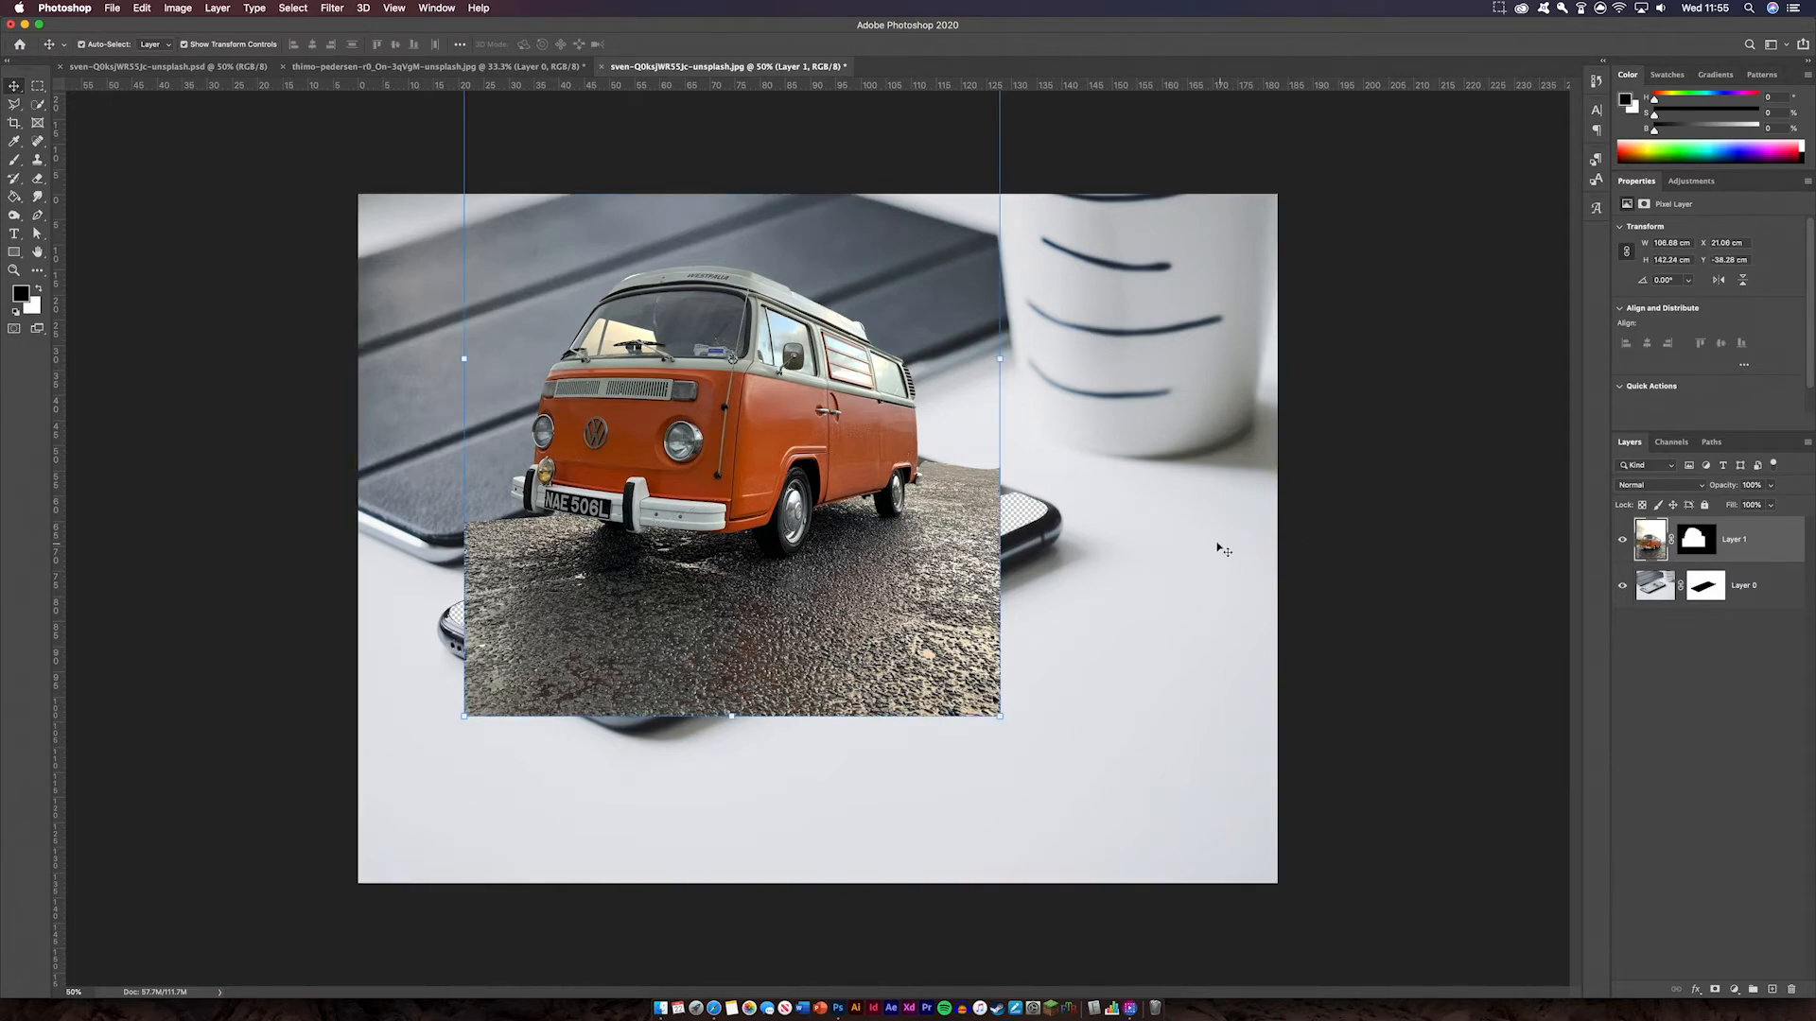
Scale the van layer to about 118% and position it so the road covers the phone's cut-out screen
{"action": "left_click_drag", "start_coordinate": [999, 360], "coordinate": [1081, 365]}
{"action": "left_click_drag", "start_coordinate": [836, 406], "coordinate": [818, 416]}
{"action": "left_click_drag", "start_coordinate": [1062, 368], "coordinate": [1078, 367]}
{"action": "mouse_move", "coordinate": [724, 464]}
{"action": "left_mouse_down"}
{"action": "mouse_move", "coordinate": [702, 446]}
{"action": "mouse_move", "coordinate": [717, 448]}
{"action": "left_mouse_up"}
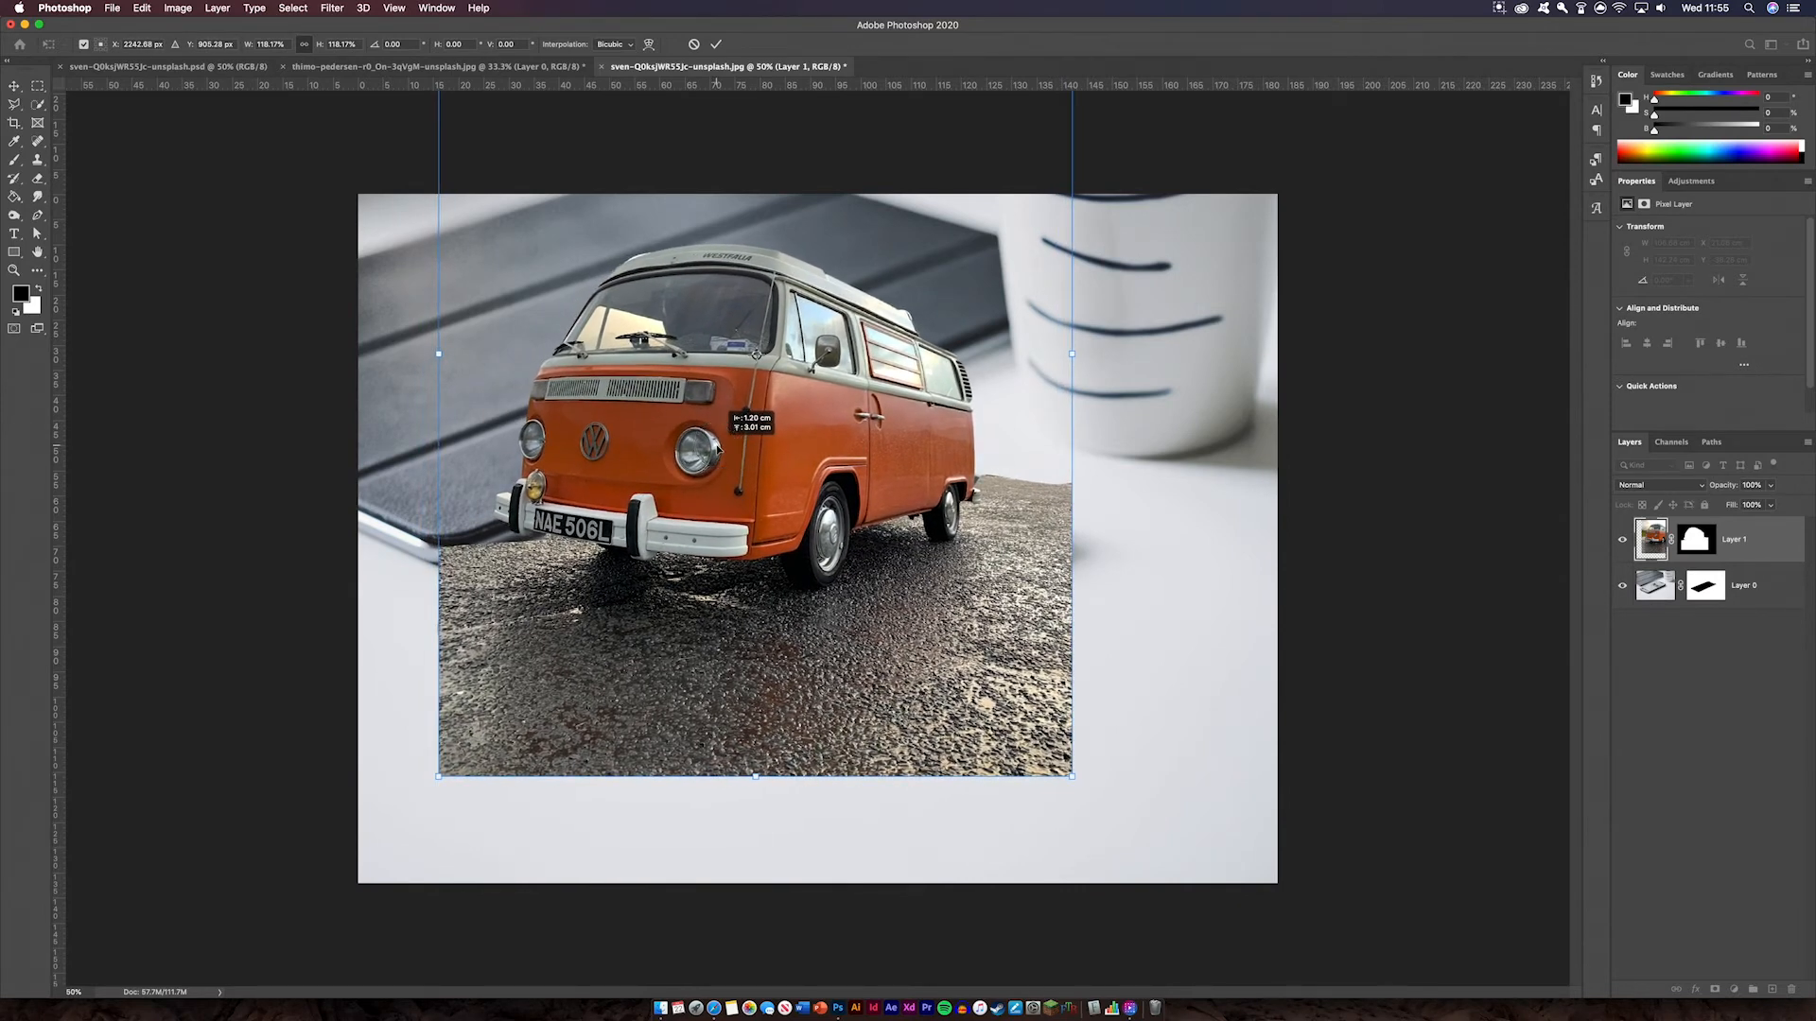
{"action": "left_click", "coordinate": [1315, 438]}
{"action": "left_click", "coordinate": [1250, 511]}
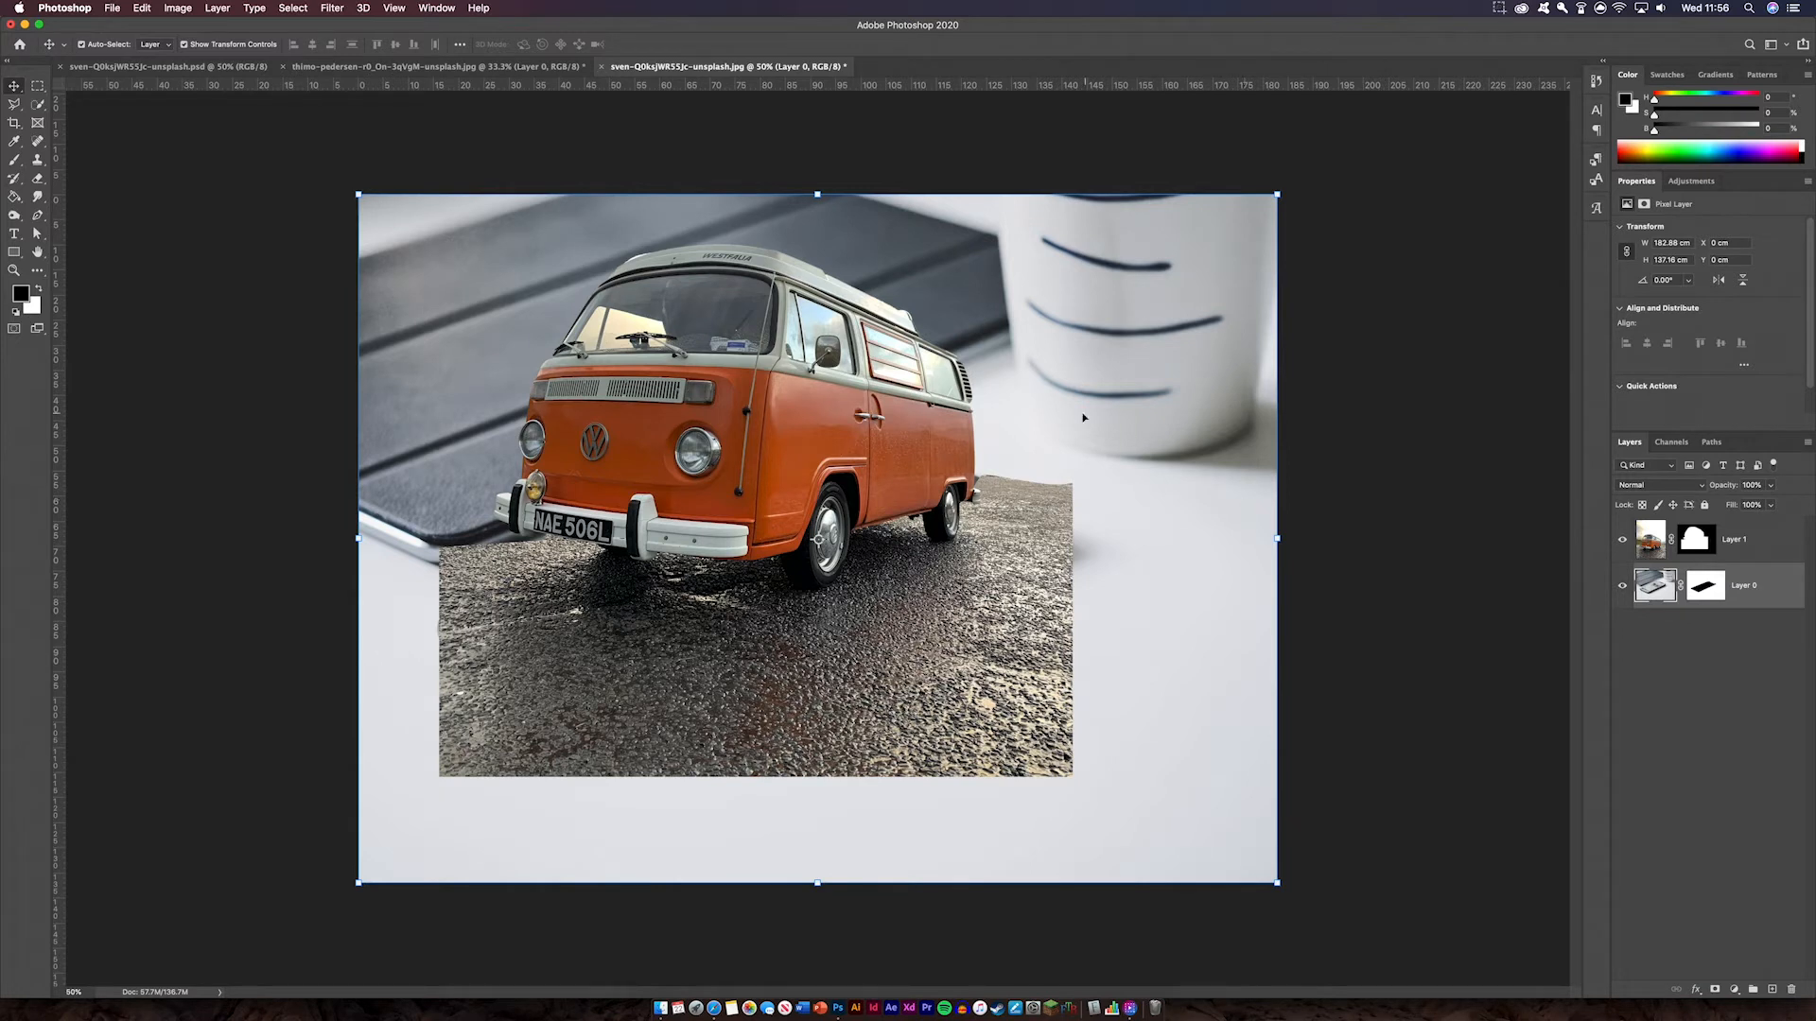
Load the phone layer's mask as a selection and apply the existing layer mask of the van layer
{"action": "left_click", "coordinate": [1706, 586]}
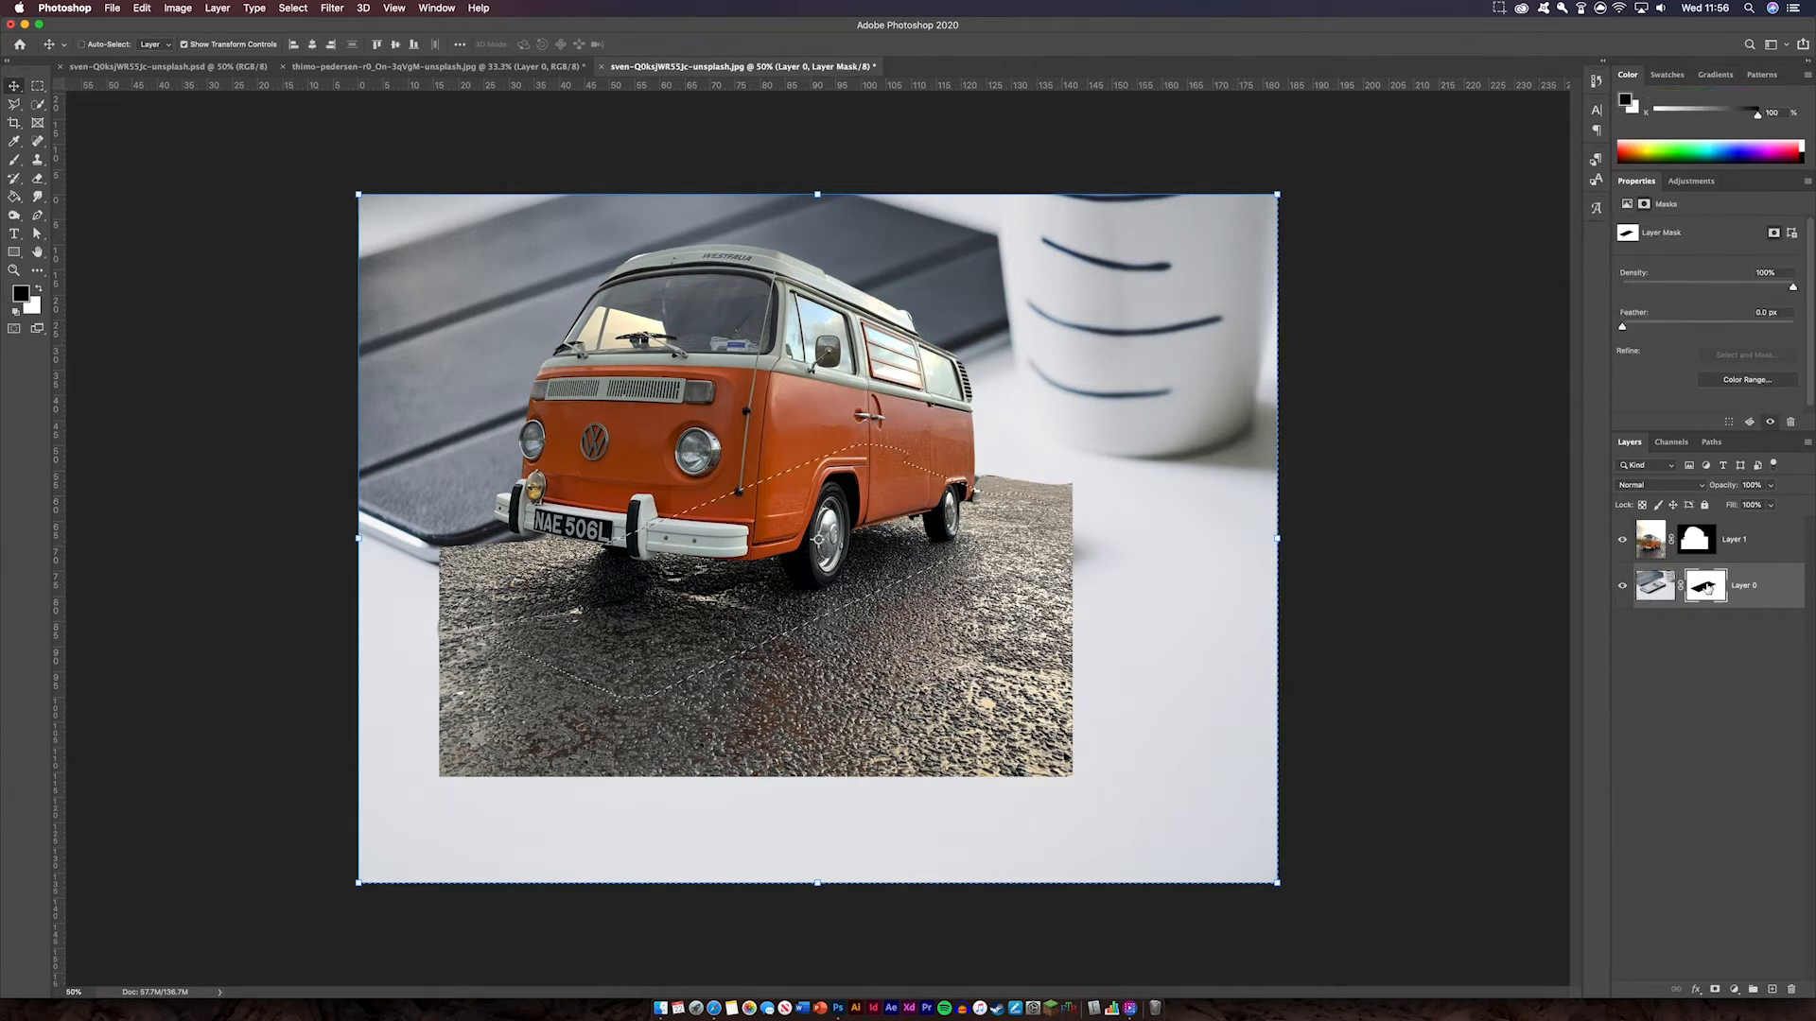
{"action": "left_click", "coordinate": [1651, 541], "text": "super"}
{"action": "left_click", "coordinate": [1651, 541]}
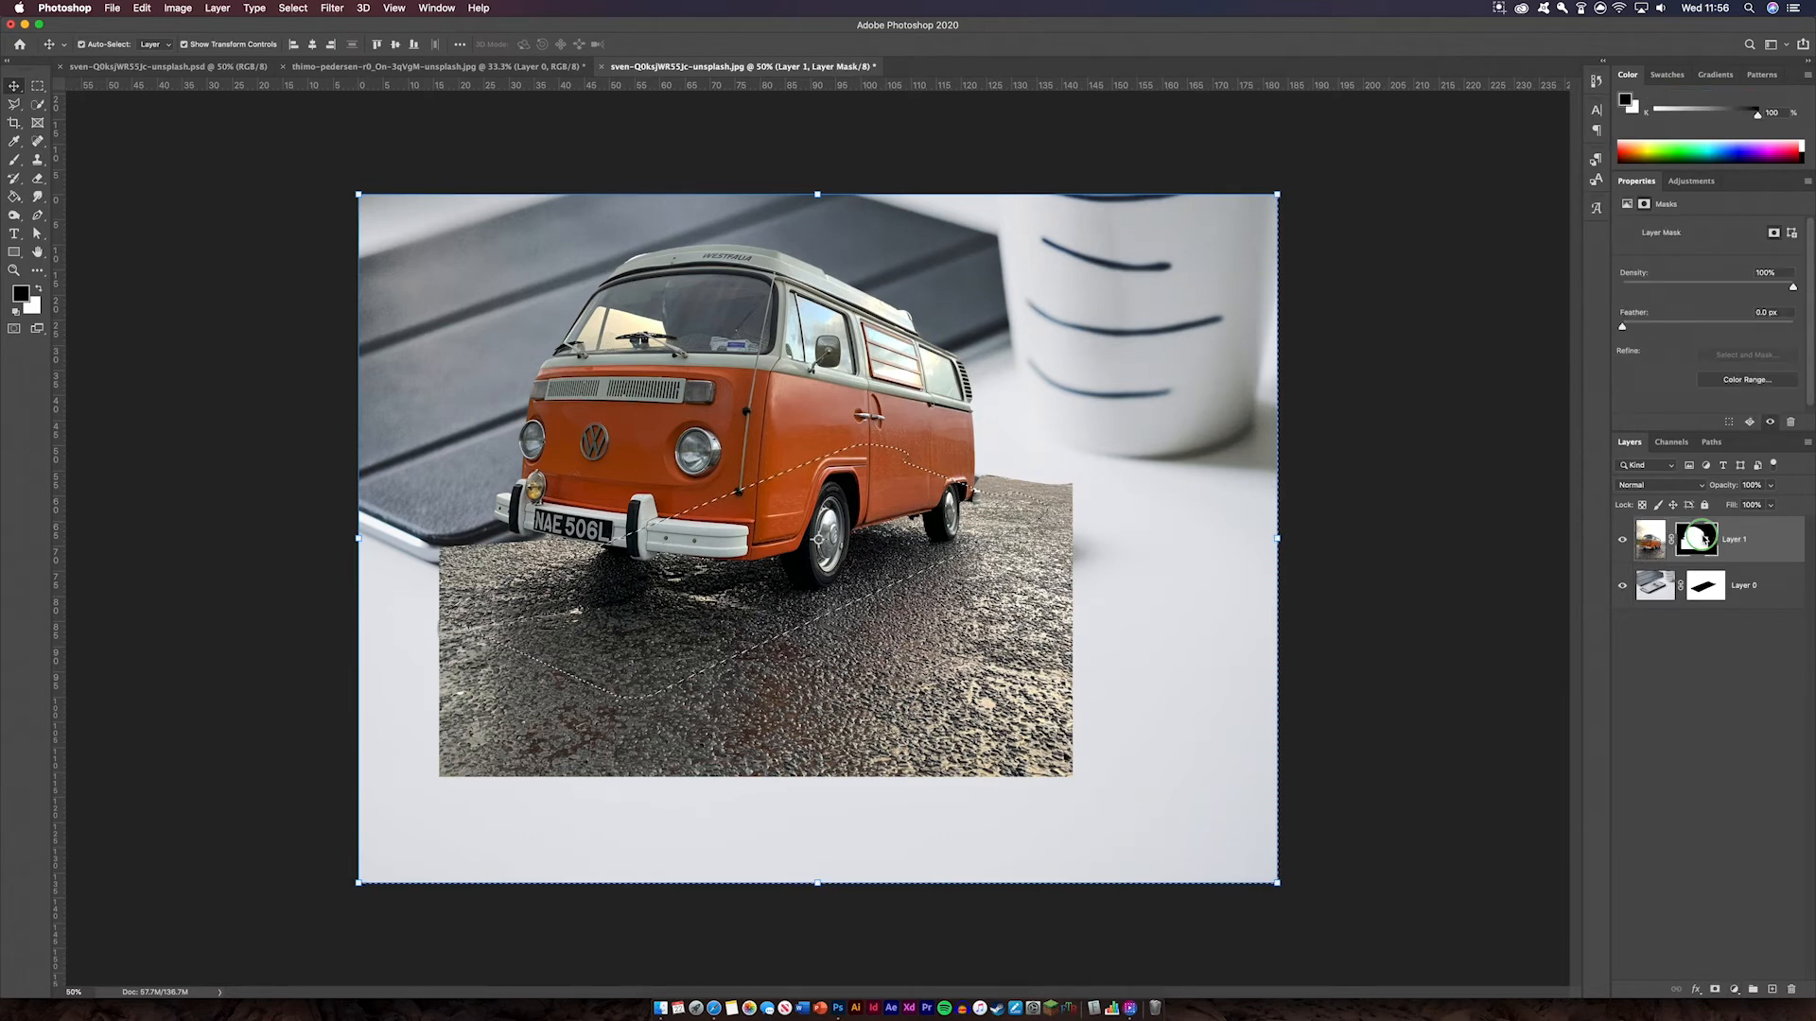
{"action": "right_click", "coordinate": [1697, 540]}
{"action": "left_click", "coordinate": [1608, 586]}
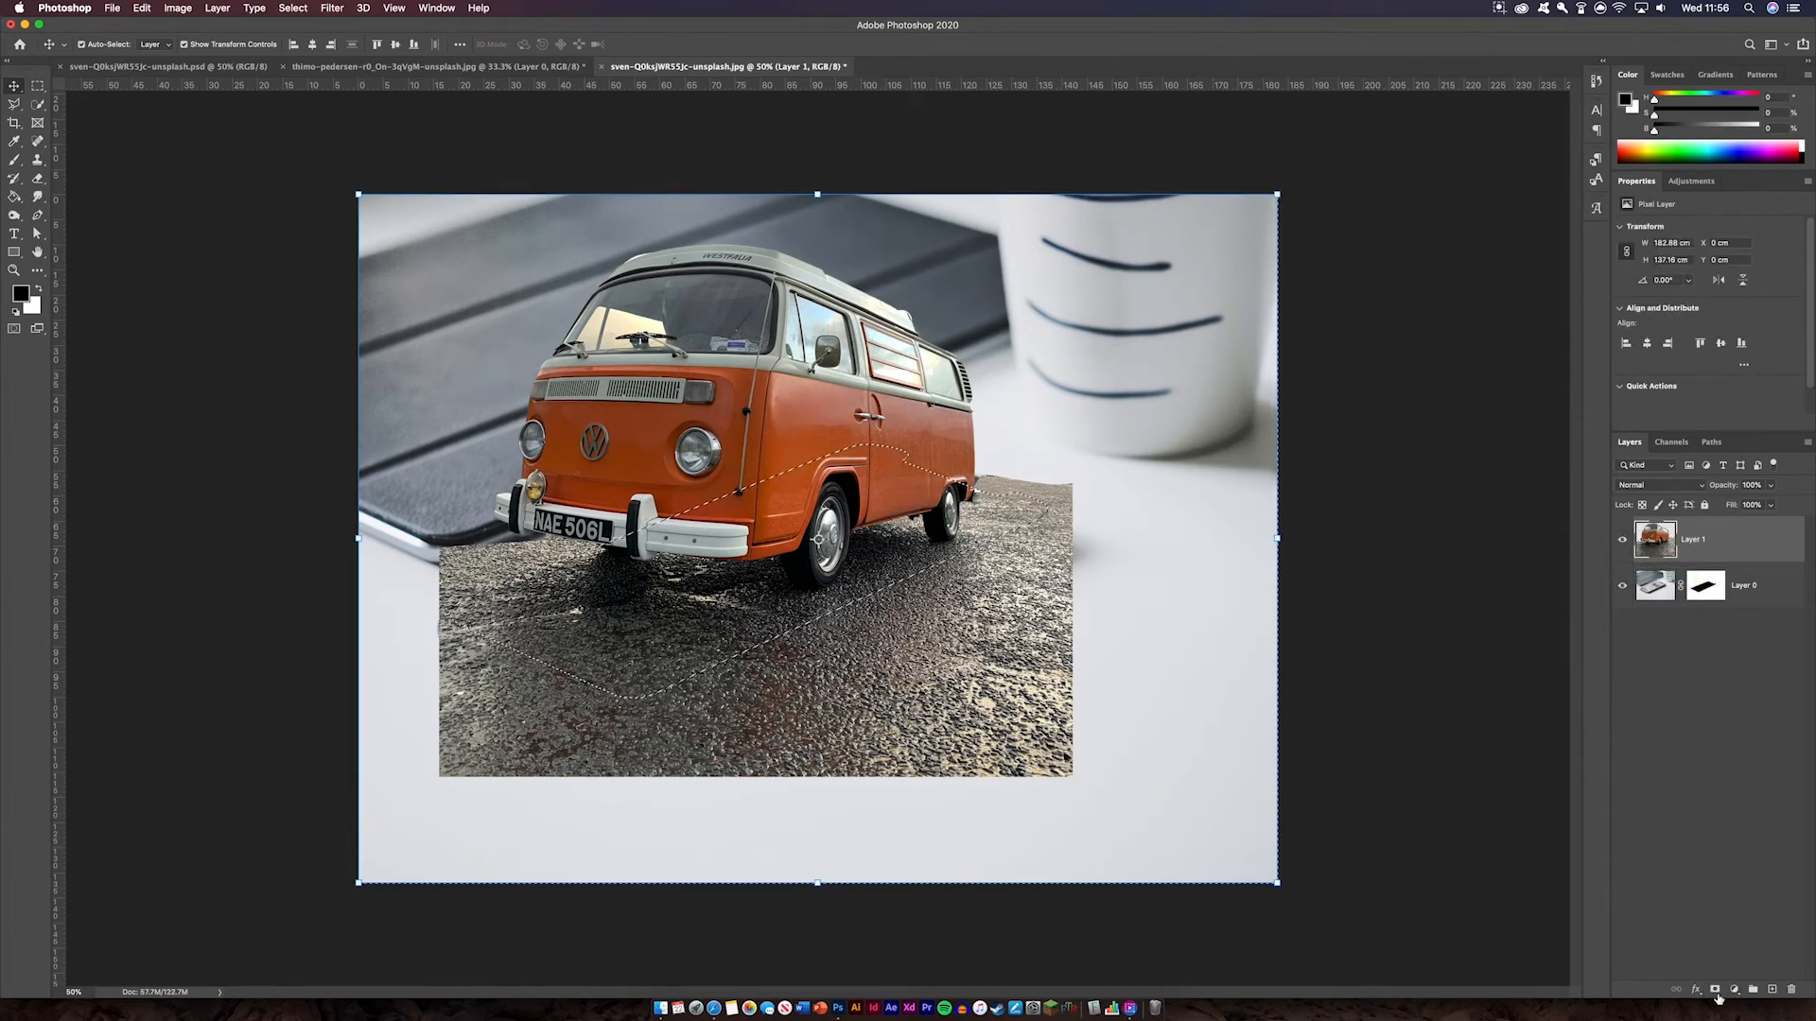
Invert the selection and use it as a new layer mask limiting the van layer to the phone's screen area
{"action": "left_click", "coordinate": [1715, 991], "text": "alt"}
{"action": "key", "text": "super+z"}
{"action": "left_click", "coordinate": [293, 8]}
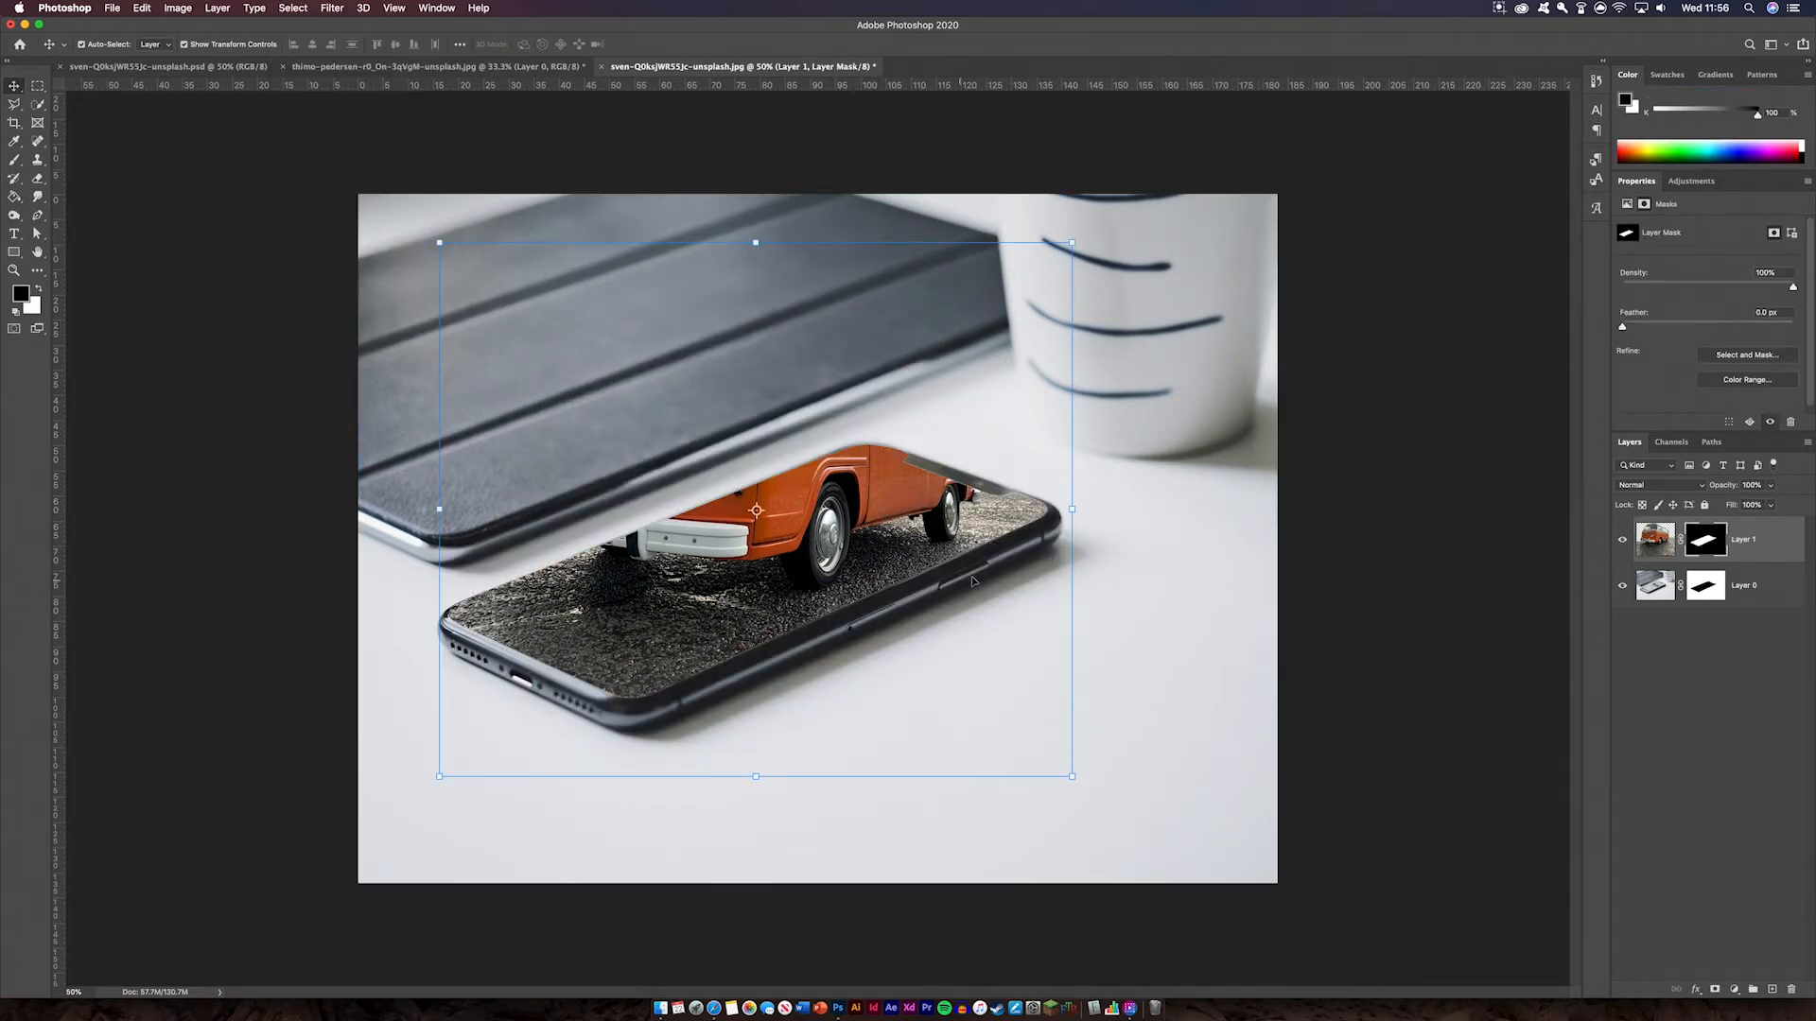
Paint the van's hidden body back into its layer mask using a white brush of size 900
{"action": "left_click", "coordinate": [15, 160]}
{"action": "left_click_drag", "start_coordinate": [645, 571], "coordinate": [605, 539]}
{"action": "key", "text": "super+z"}
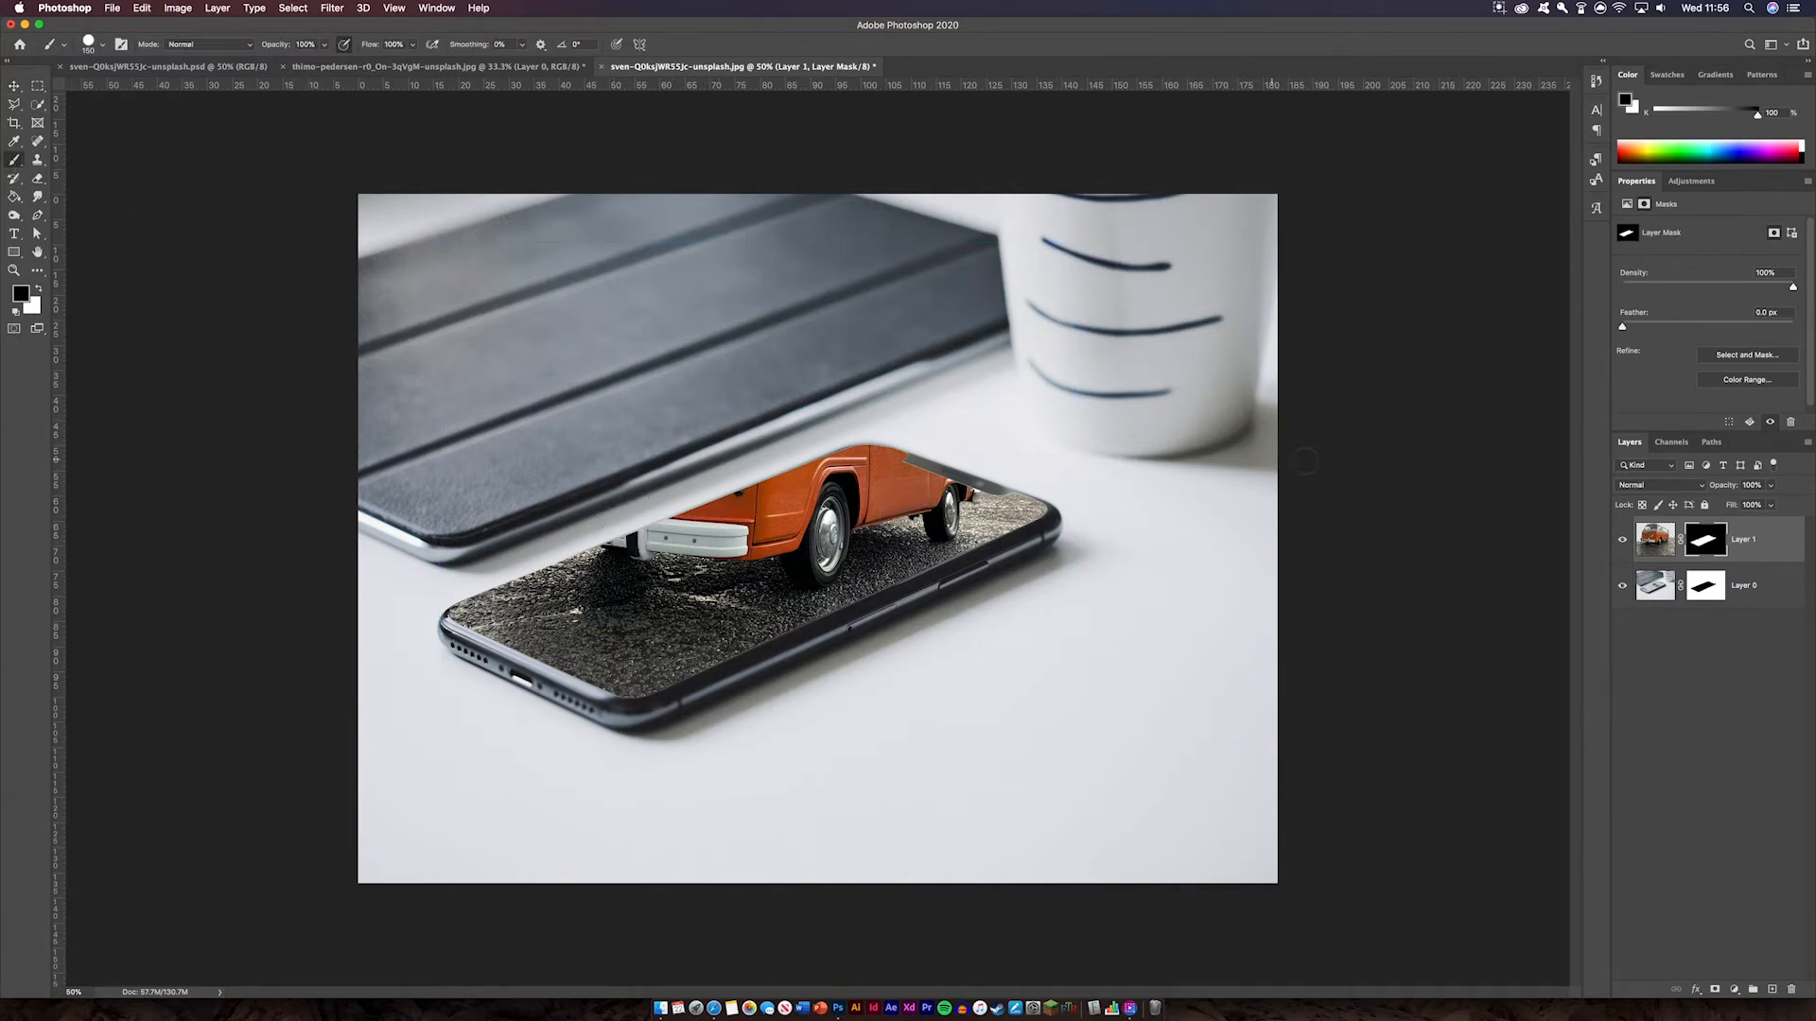
{"action": "left_click", "coordinate": [39, 290]}
{"action": "mouse_move", "coordinate": [661, 580]}
{"action": "left_mouse_down"}
{"action": "mouse_move", "coordinate": [619, 525]}
{"action": "mouse_move", "coordinate": [588, 529]}
{"action": "mouse_move", "coordinate": [550, 499]}
{"action": "mouse_move", "coordinate": [522, 526]}
{"action": "mouse_move", "coordinate": [551, 522]}
{"action": "mouse_move", "coordinate": [502, 526]}
{"action": "mouse_move", "coordinate": [563, 359]}
{"action": "mouse_move", "coordinate": [558, 461]}
{"action": "mouse_move", "coordinate": [587, 473]}
{"action": "mouse_move", "coordinate": [615, 293]}
{"action": "mouse_move", "coordinate": [794, 255]}
{"action": "mouse_move", "coordinate": [725, 284]}
{"action": "mouse_move", "coordinate": [922, 307]}
{"action": "mouse_move", "coordinate": [662, 355]}
{"action": "mouse_move", "coordinate": [842, 331]}
{"action": "mouse_move", "coordinate": [578, 426]}
{"action": "mouse_move", "coordinate": [515, 424]}
{"action": "mouse_move", "coordinate": [757, 435]}
{"action": "mouse_move", "coordinate": [917, 390]}
{"action": "left_mouse_up"}
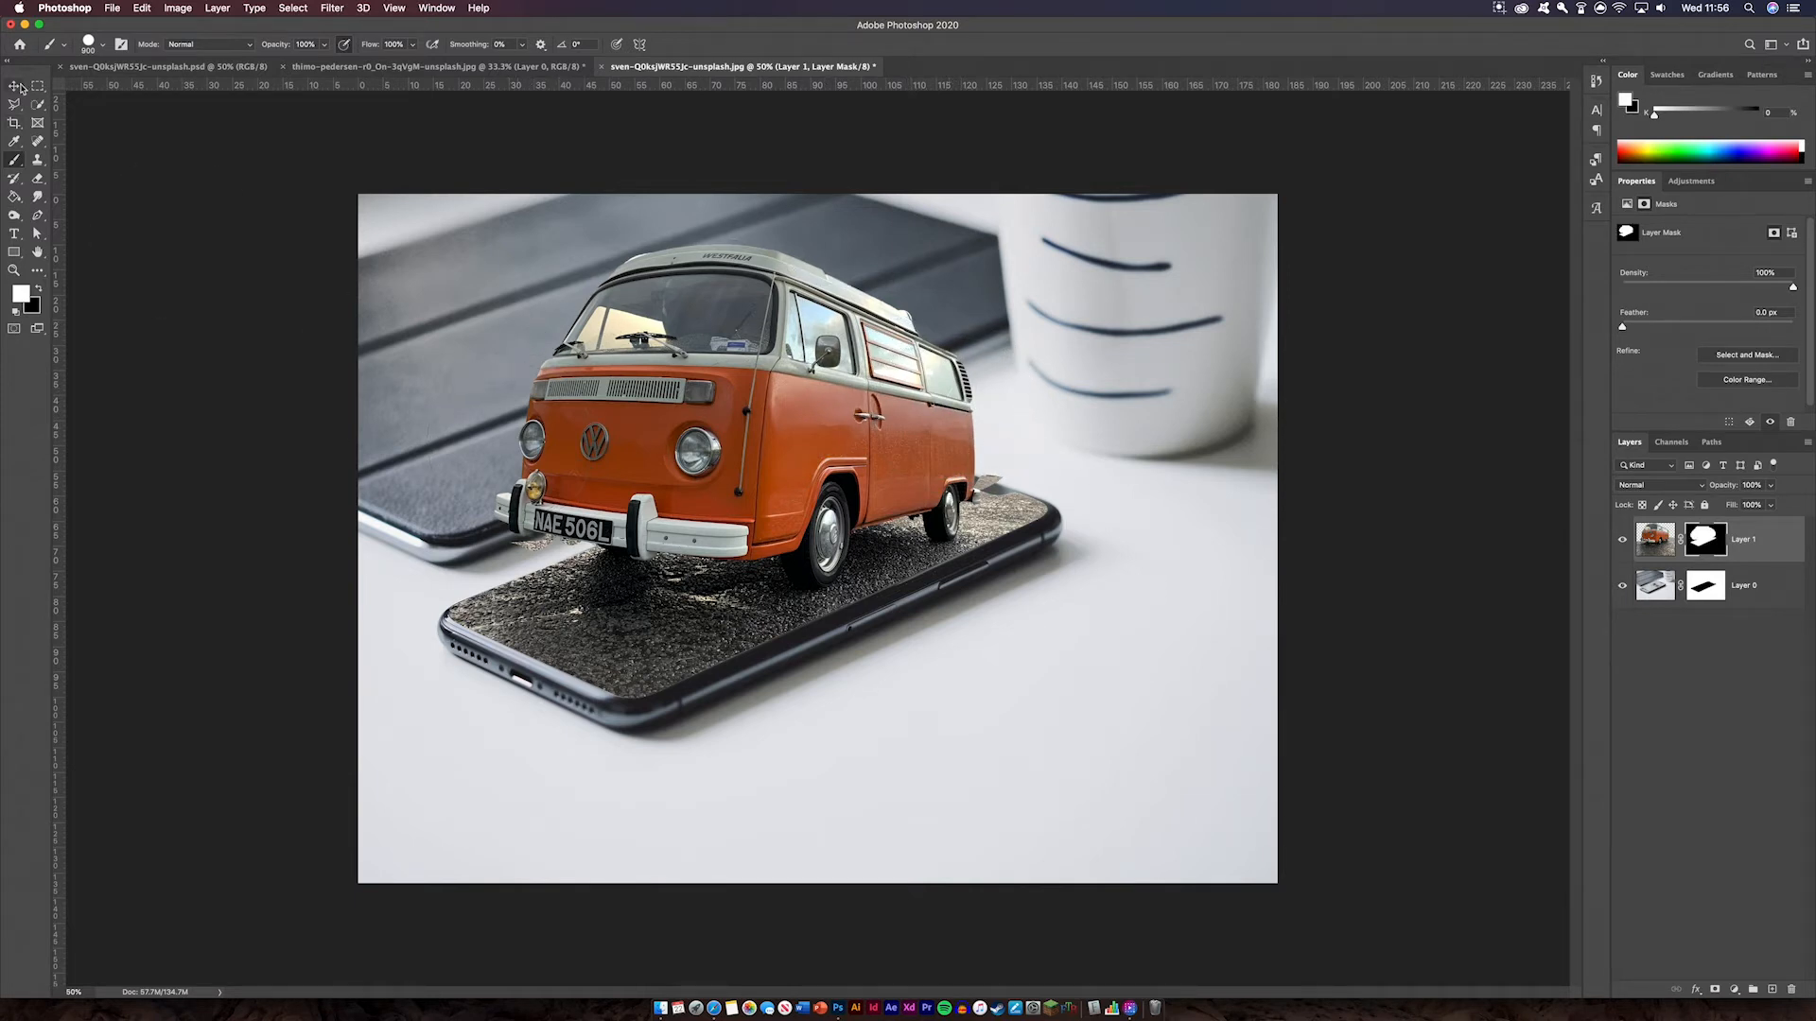
Shrink the brush to 100, switch to black and try to mask out the leftover road beneath the number plate
{"action": "key", "text": "bracketleft"}
{"action": "key", "text": "bracketleft"}
{"action": "key", "text": "bracketleft"}
{"action": "key", "text": "bracketleft"}
{"action": "key", "text": "bracketleft"}
{"action": "key", "text": "bracketleft"}
{"action": "key", "text": "super+plus"}
{"action": "key", "text": "super+plus"}
{"action": "key", "text": "super+plus"}
{"action": "key", "text": "super+plus"}
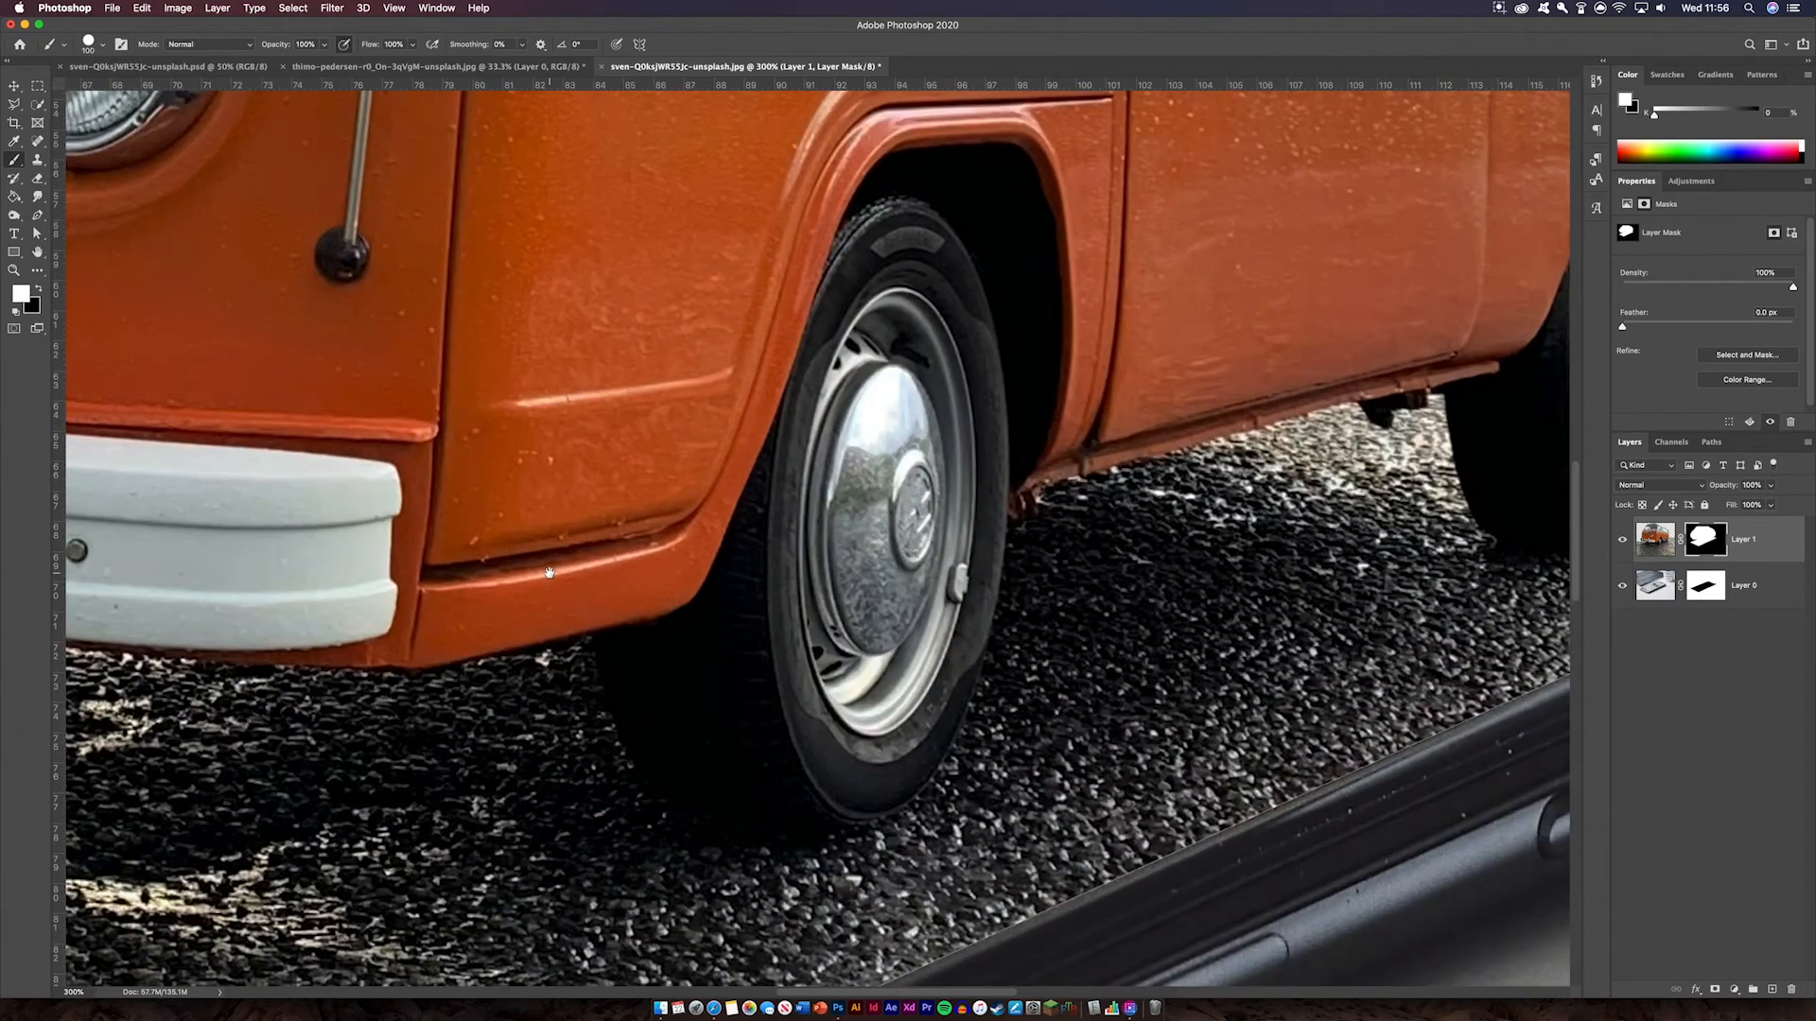
{"action": "left_click_drag", "start_coordinate": [549, 574], "coordinate": [1208, 400]}
{"action": "left_click_drag", "start_coordinate": [343, 447], "coordinate": [1073, 504]}
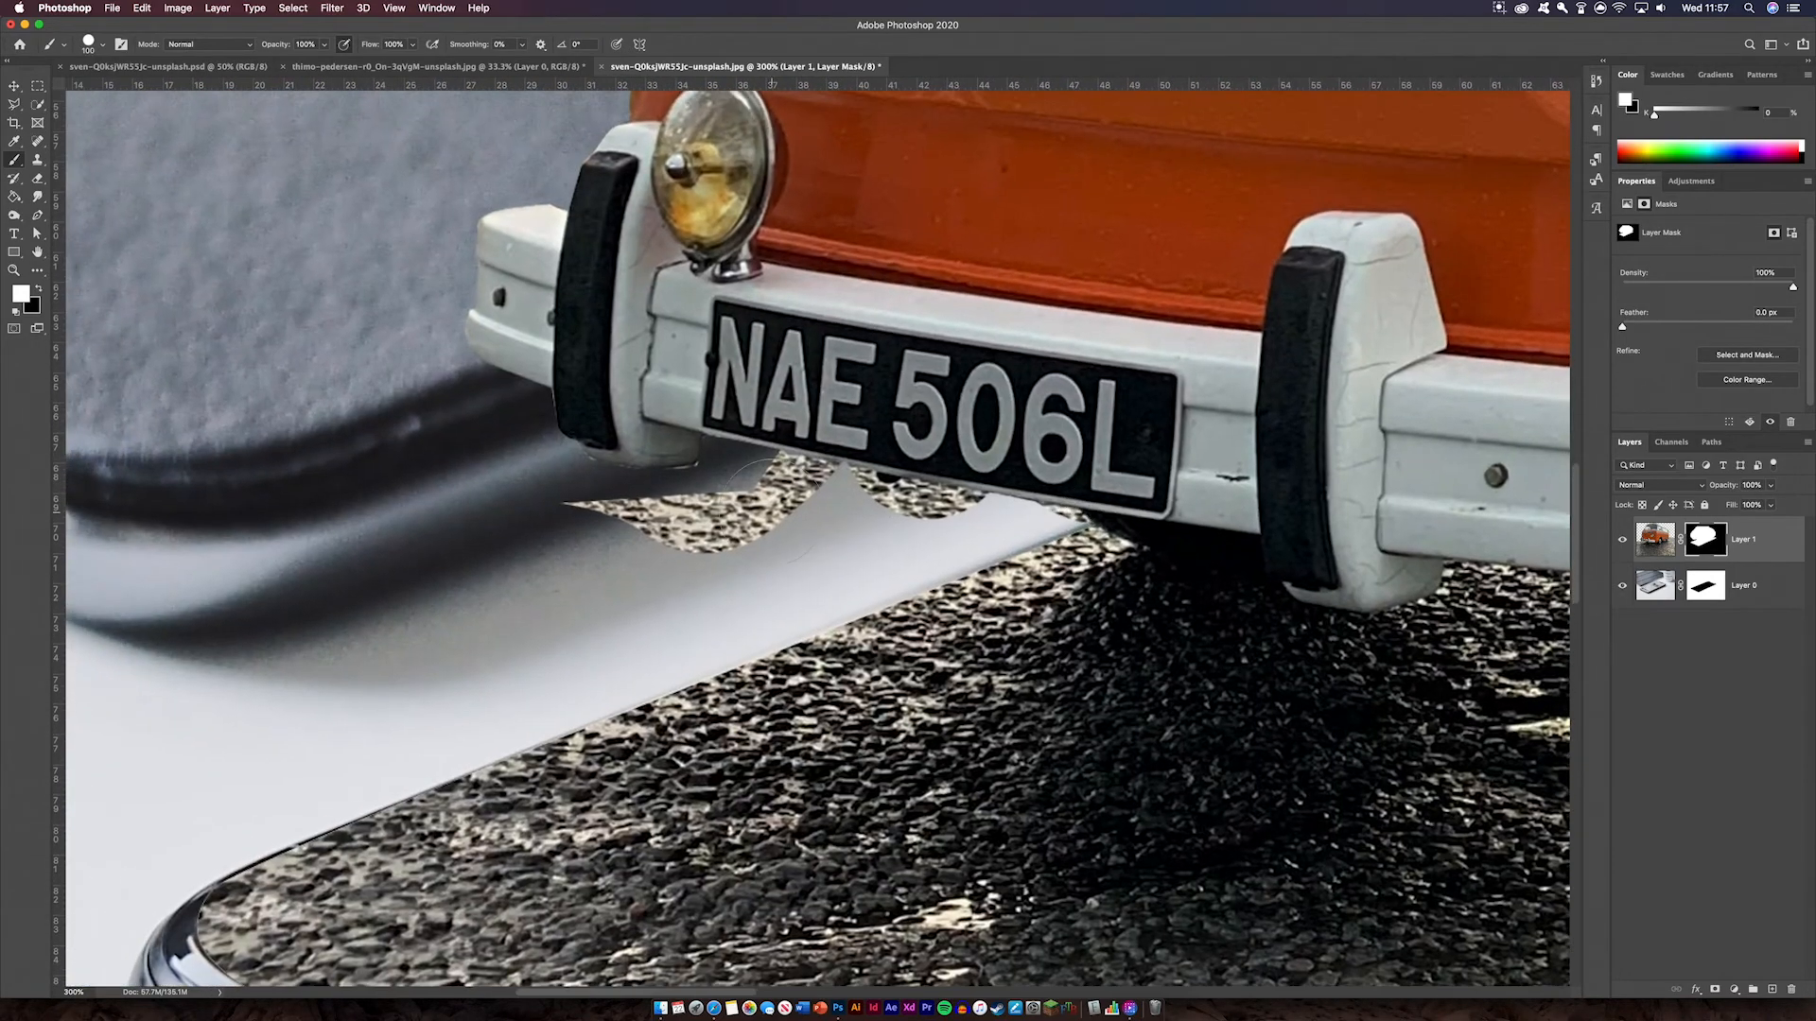
{"action": "left_click", "coordinate": [39, 287]}
{"action": "mouse_move", "coordinate": [573, 514]}
{"action": "left_mouse_down"}
{"action": "mouse_move", "coordinate": [710, 535]}
{"action": "mouse_move", "coordinate": [734, 531]}
{"action": "mouse_move", "coordinate": [682, 530]}
{"action": "mouse_move", "coordinate": [777, 515]}
{"action": "mouse_move", "coordinate": [772, 499]}
{"action": "mouse_move", "coordinate": [952, 542]}
{"action": "left_mouse_up"}
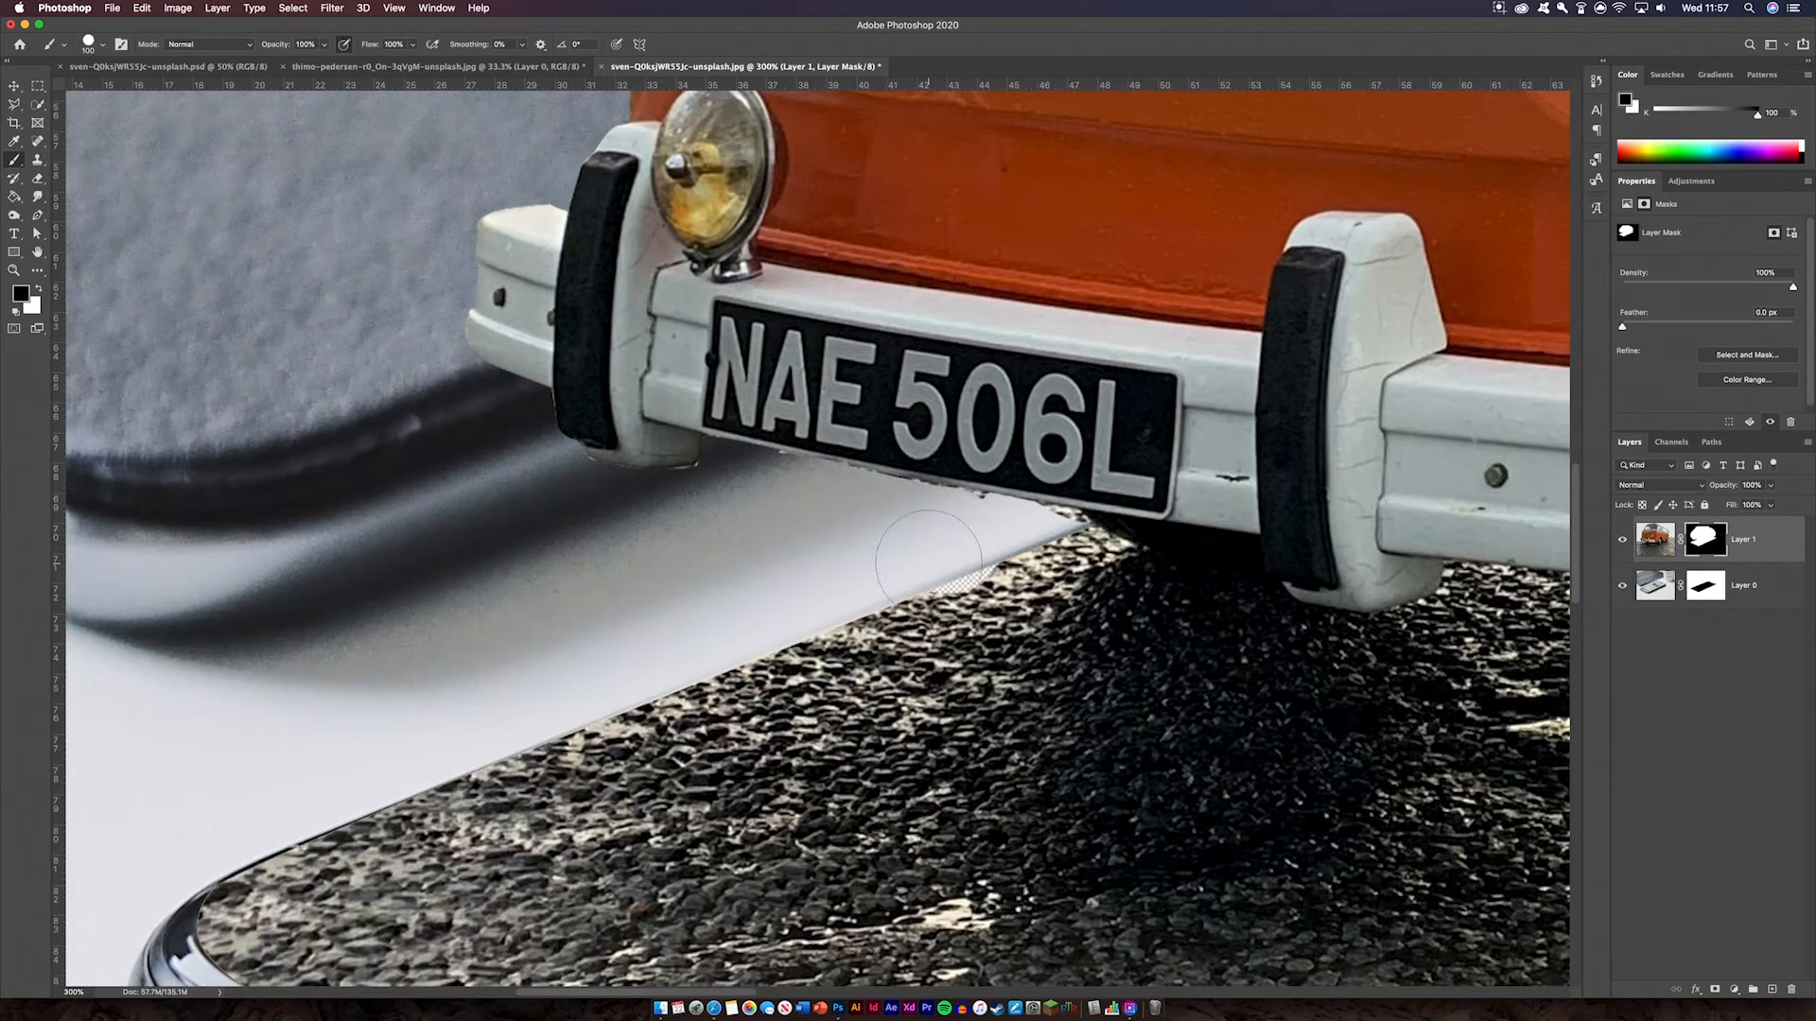
{"action": "key", "text": "super+z"}
Reduce the brush to 30 and mask out the leftover road between the number plate and the phone's edge
{"action": "key", "text": "bracketleft"}
{"action": "key", "text": "bracketleft"}
{"action": "key", "text": "bracketleft"}
{"action": "key", "text": "bracketleft"}
{"action": "key", "text": "bracketleft"}
{"action": "key", "text": "bracketleft"}
{"action": "key", "text": "bracketleft"}
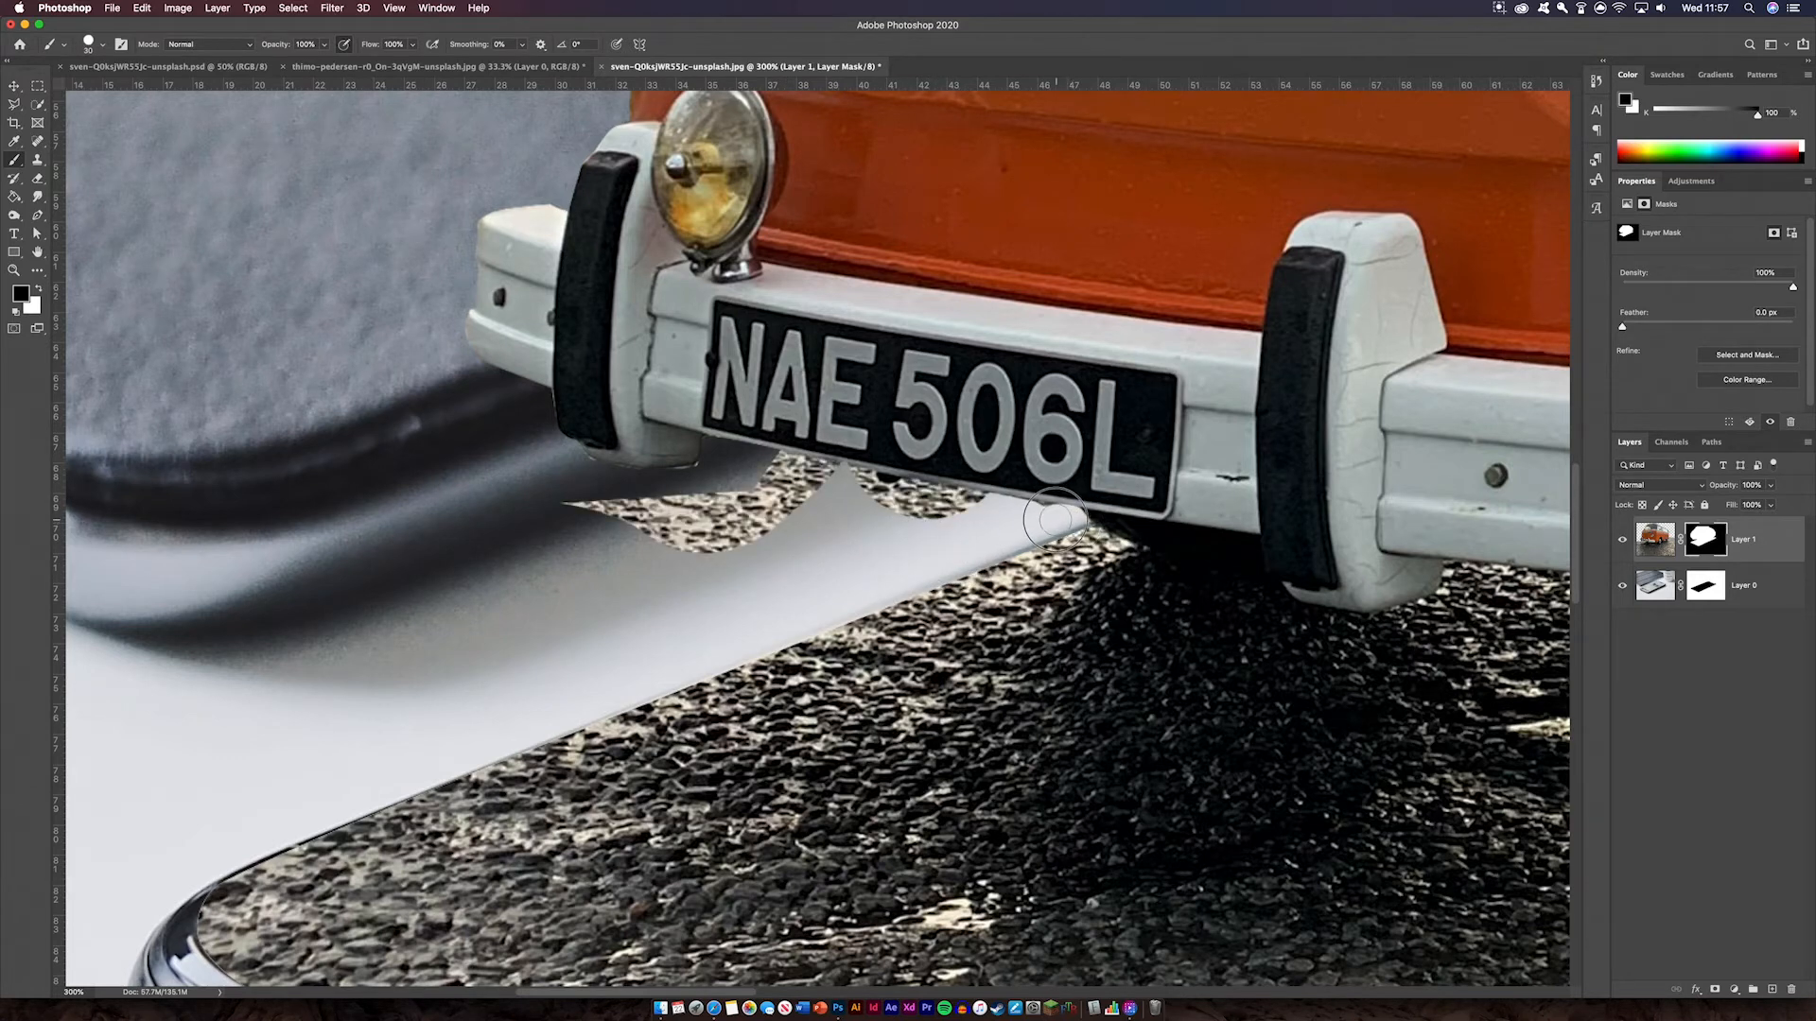
{"action": "mouse_move", "coordinate": [1006, 512]}
{"action": "left_mouse_down"}
{"action": "mouse_move", "coordinate": [774, 464]}
{"action": "mouse_move", "coordinate": [736, 512]}
{"action": "mouse_move", "coordinate": [791, 494]}
{"action": "mouse_move", "coordinate": [787, 519]}
{"action": "mouse_move", "coordinate": [803, 495]}
{"action": "mouse_move", "coordinate": [704, 541]}
{"action": "mouse_move", "coordinate": [791, 536]}
{"action": "mouse_move", "coordinate": [617, 565]}
{"action": "mouse_move", "coordinate": [762, 481]}
{"action": "mouse_move", "coordinate": [590, 509]}
{"action": "mouse_move", "coordinate": [645, 524]}
{"action": "mouse_move", "coordinate": [522, 496]}
{"action": "mouse_move", "coordinate": [946, 526]}
{"action": "left_mouse_up"}
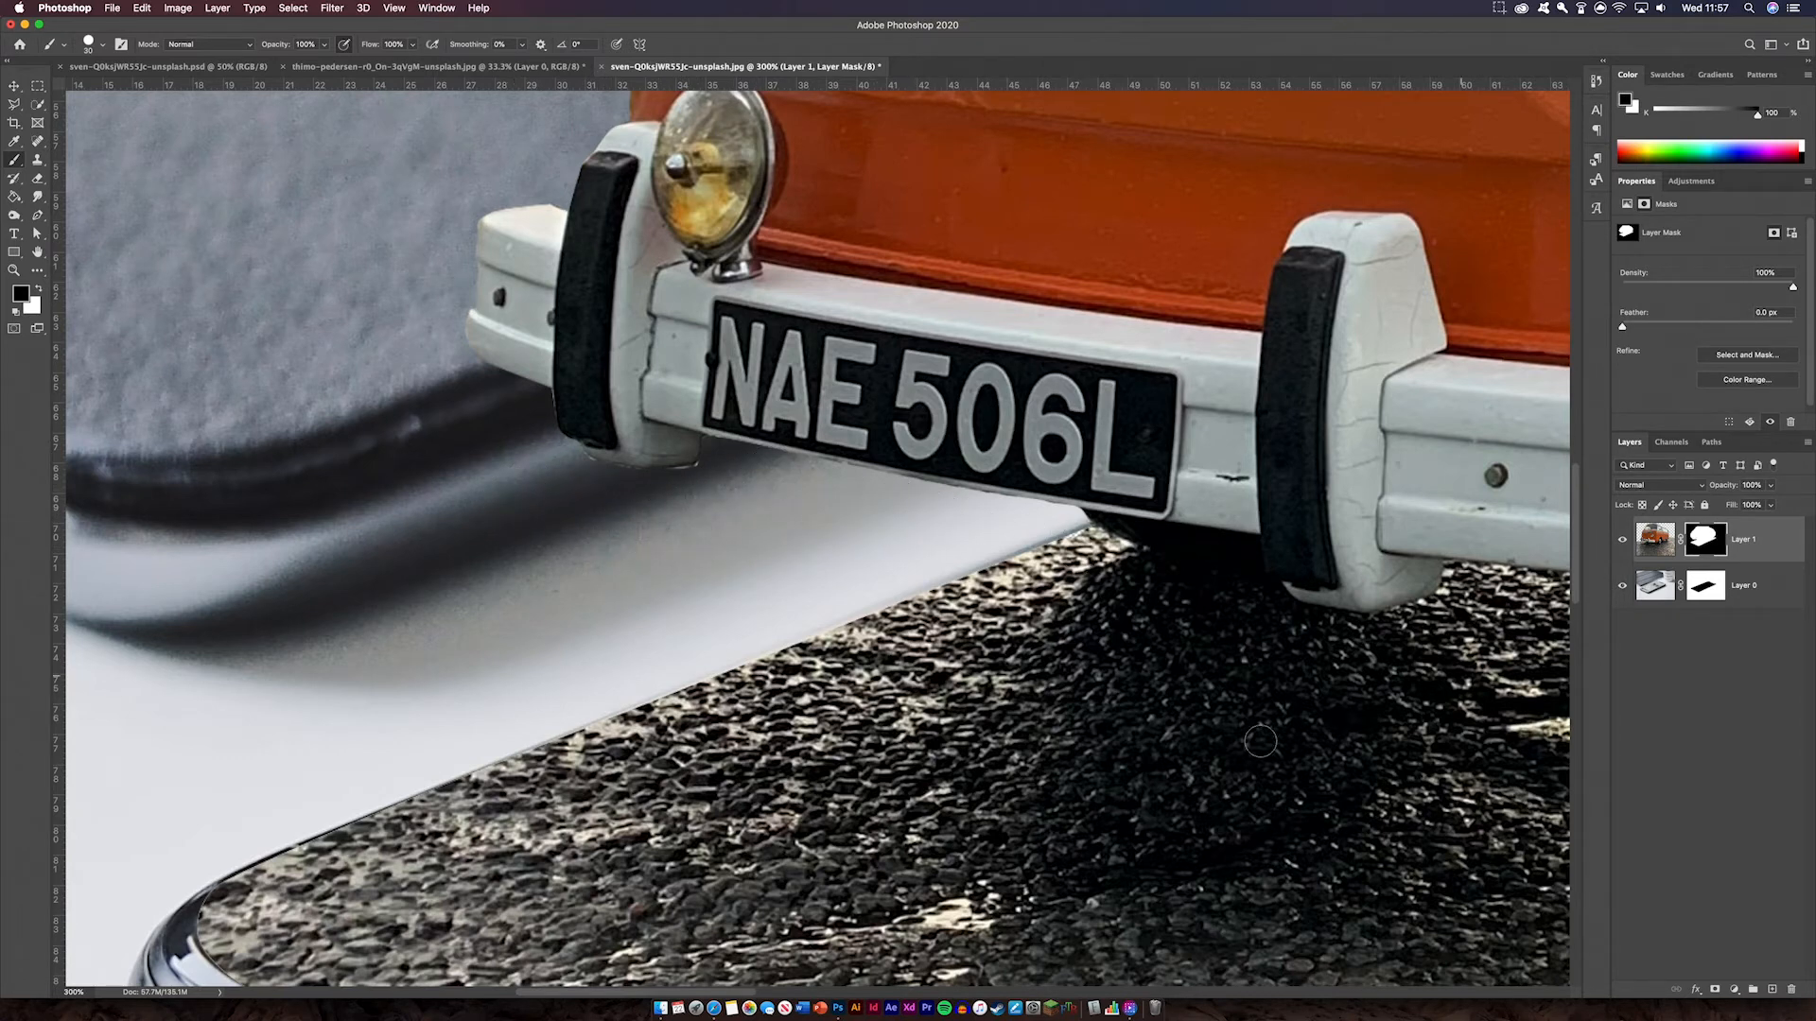
{"action": "key", "text": "x"}
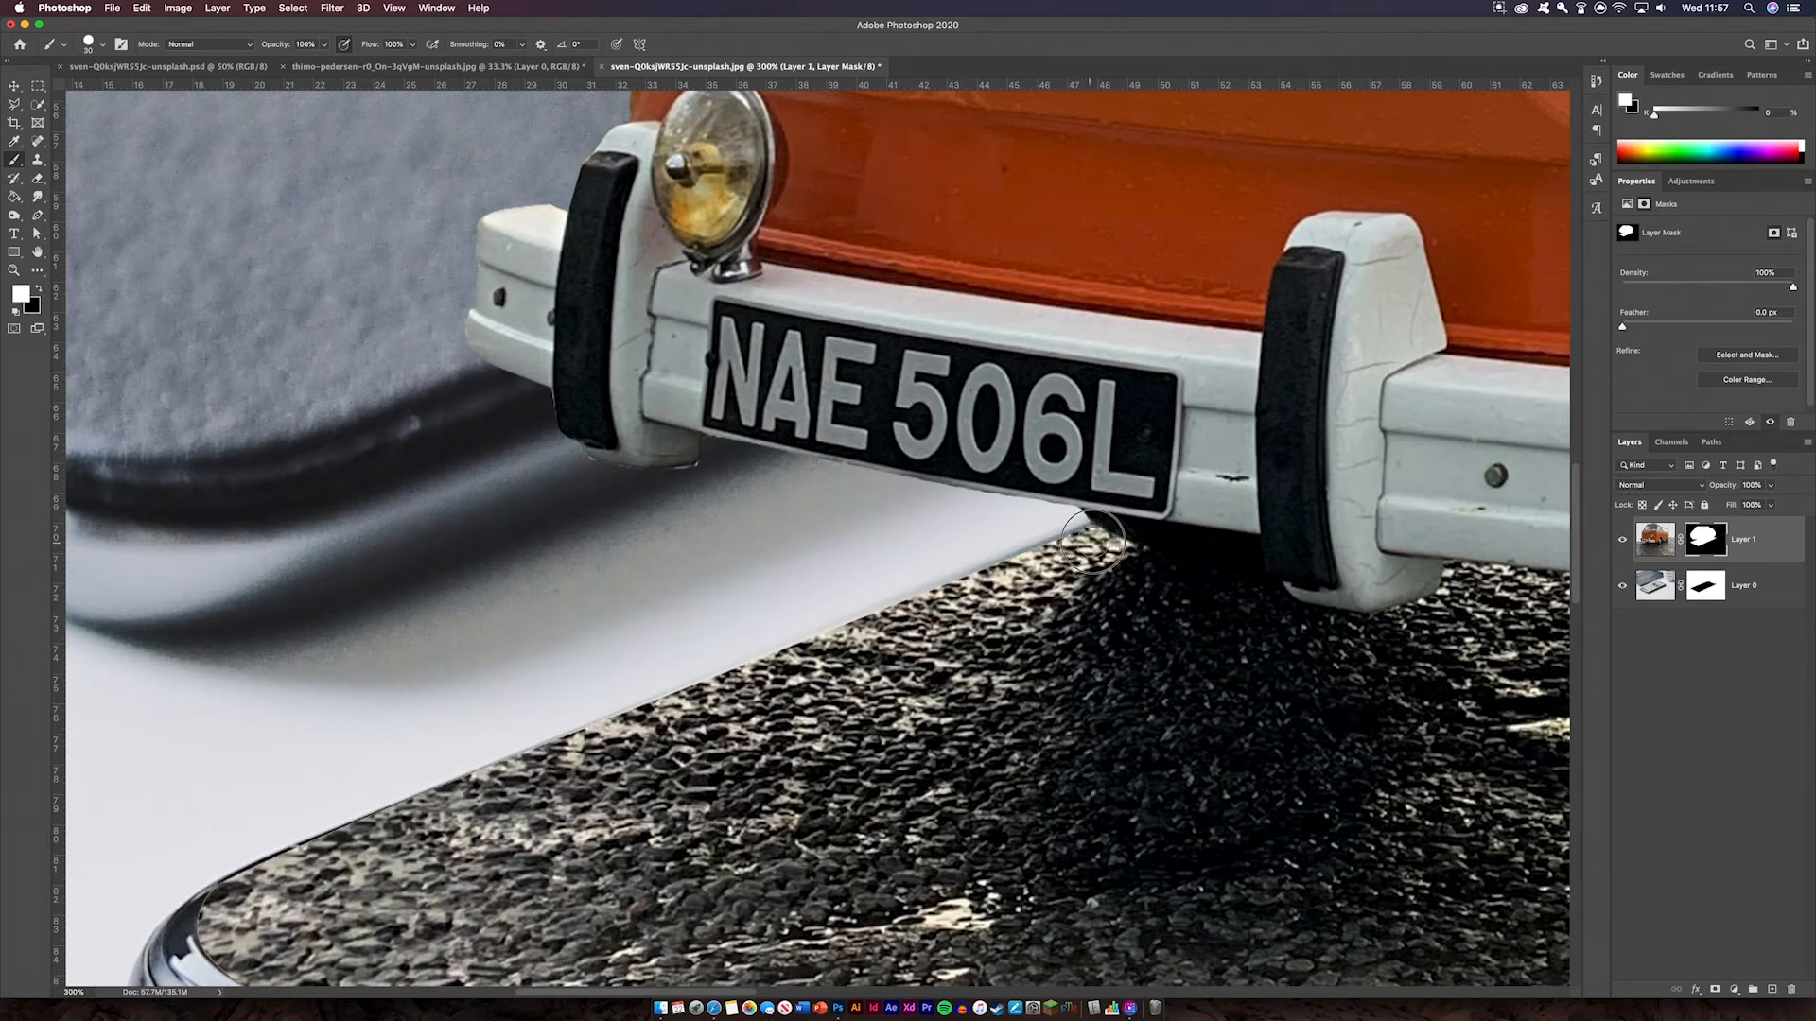
{"action": "key", "text": "x"}
Mask out the leftover patch of road sticking out behind the van's rear bumper, beyond the phone's edge
{"action": "key", "text": "super+minus"}
{"action": "key", "text": "super+minus"}
{"action": "key", "text": "super+minus"}
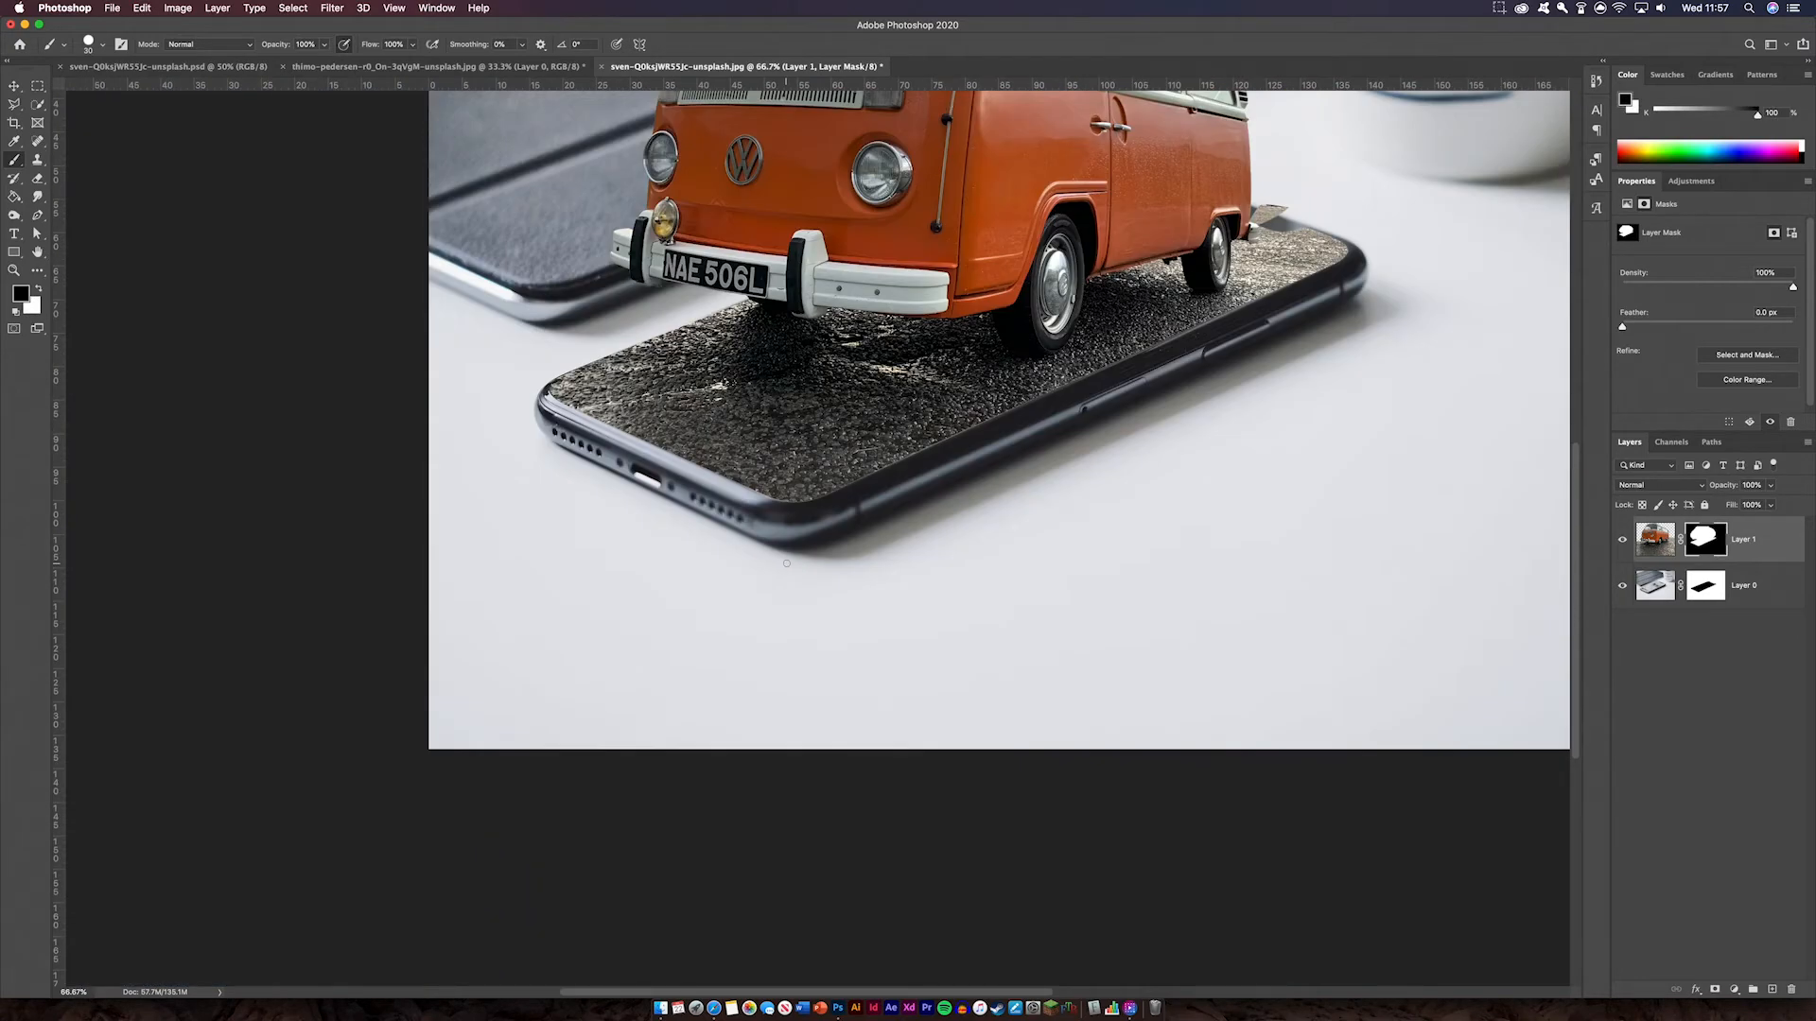
{"action": "left_click_drag", "start_coordinate": [935, 231], "coordinate": [920, 554]}
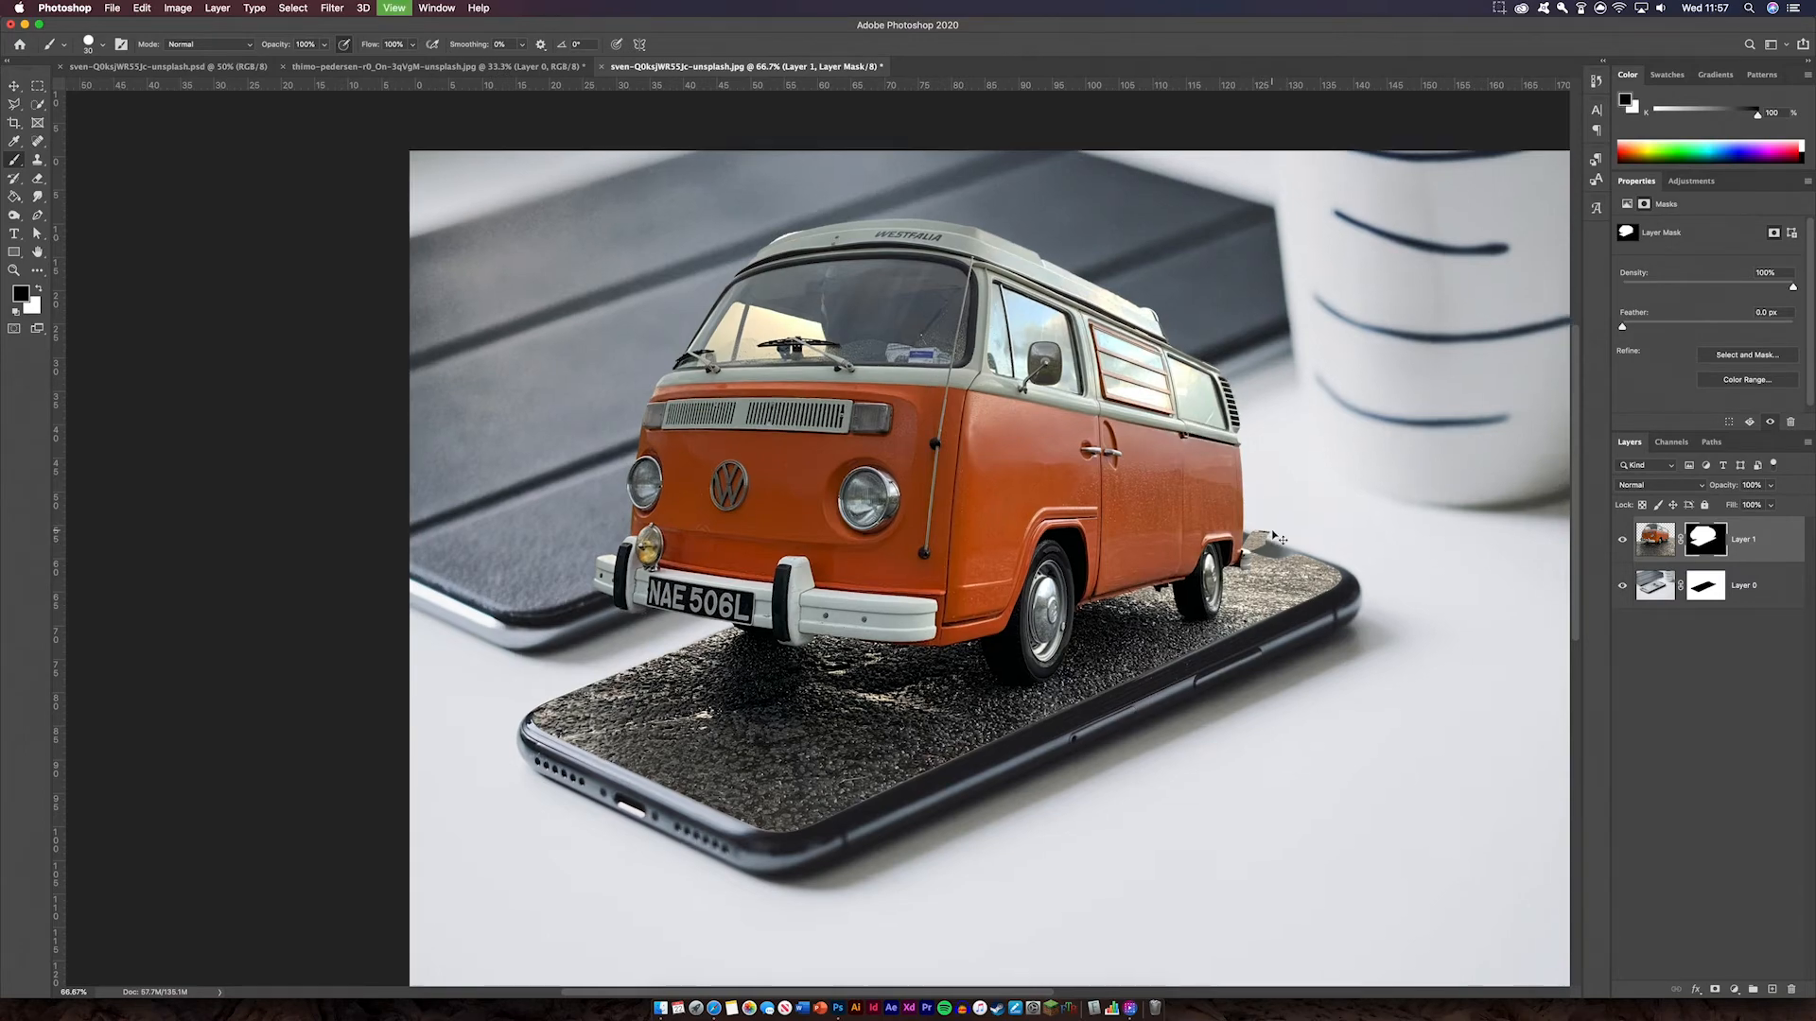
{"action": "key", "text": "super+plus"}
{"action": "key", "text": "super+plus"}
{"action": "key", "text": "super+plus"}
{"action": "key", "text": "super+plus"}
{"action": "mouse_move", "coordinate": [1272, 529]}
{"action": "left_mouse_down"}
{"action": "mouse_move", "coordinate": [315, 631]}
{"action": "mouse_move", "coordinate": [170, 577]}
{"action": "left_mouse_up"}
{"action": "mouse_move", "coordinate": [1513, 643]}
{"action": "left_mouse_down"}
{"action": "mouse_move", "coordinate": [457, 587]}
{"action": "mouse_move", "coordinate": [279, 511]}
{"action": "left_mouse_up"}
{"action": "mouse_move", "coordinate": [925, 586]}
{"action": "left_mouse_down"}
{"action": "mouse_move", "coordinate": [804, 647]}
{"action": "mouse_move", "coordinate": [733, 628]}
{"action": "mouse_move", "coordinate": [761, 572]}
{"action": "mouse_move", "coordinate": [823, 547]}
{"action": "mouse_move", "coordinate": [788, 605]}
{"action": "mouse_move", "coordinate": [804, 624]}
{"action": "mouse_move", "coordinate": [775, 615]}
{"action": "mouse_move", "coordinate": [846, 629]}
{"action": "left_mouse_up"}
{"action": "key", "text": "super+minus"}
{"action": "key", "text": "super+minus"}
{"action": "key", "text": "super+minus"}
{"action": "key", "text": "super+minus"}
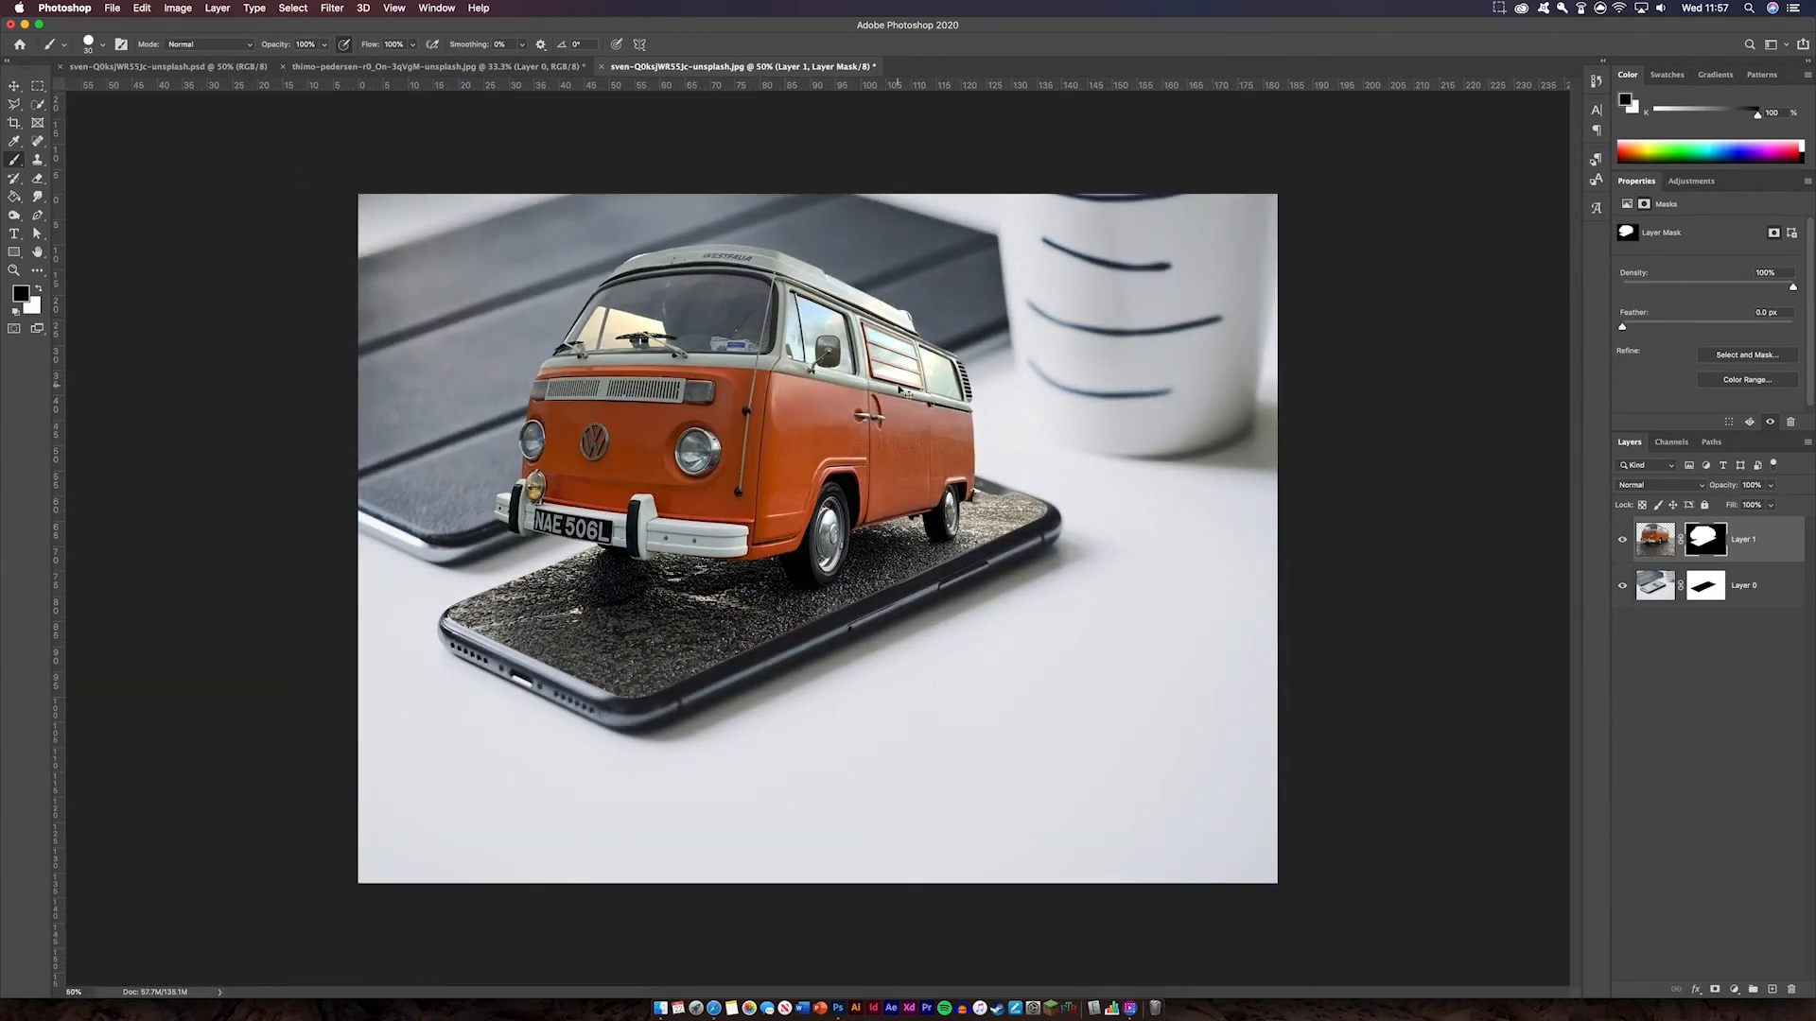
Mask out the white fringe along the rear end of the van's raised roof
{"action": "key", "text": "super+plus"}
{"action": "key", "text": "super+plus"}
{"action": "key", "text": "super+plus"}
{"action": "key", "text": "super+plus"}
{"action": "key", "text": "super+plus"}
{"action": "left_click_drag", "start_coordinate": [1098, 251], "coordinate": [757, 662]}
{"action": "mouse_move", "coordinate": [976, 230]}
{"action": "left_mouse_down"}
{"action": "mouse_move", "coordinate": [1019, 731]}
{"action": "mouse_move", "coordinate": [1054, 759]}
{"action": "left_mouse_up"}
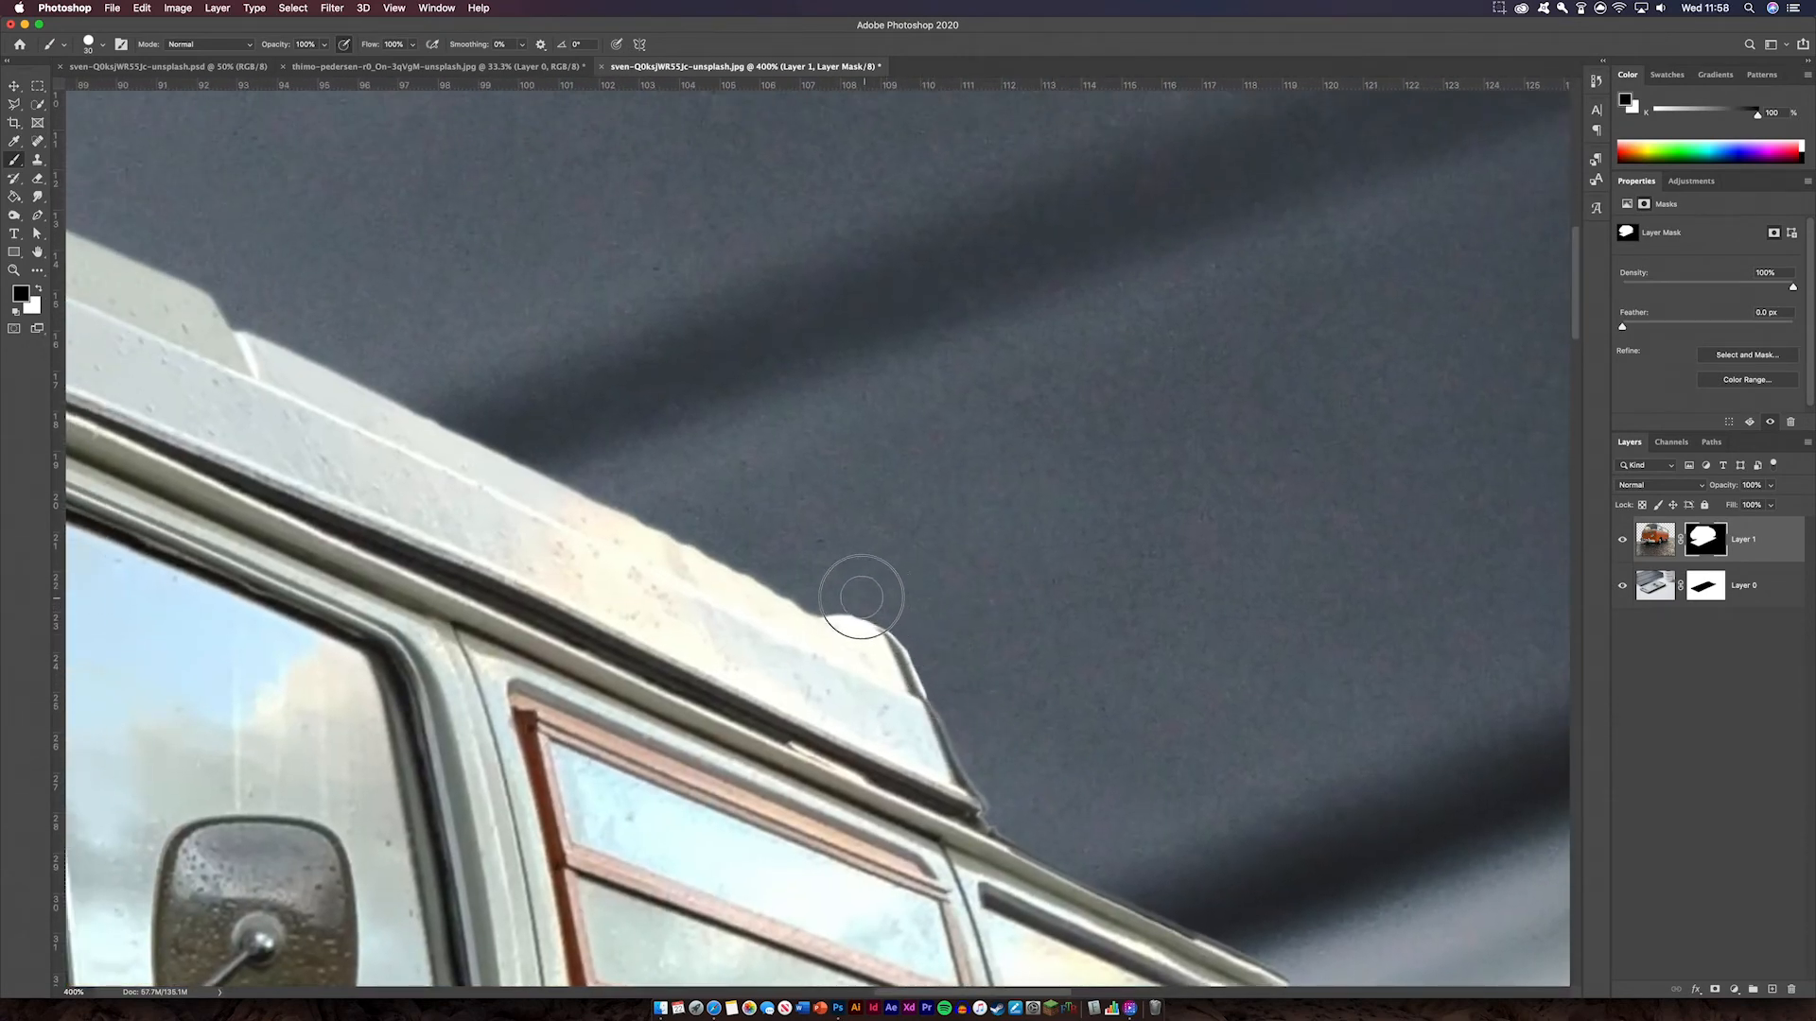
{"action": "mouse_move", "coordinate": [827, 596]}
{"action": "left_mouse_down"}
{"action": "mouse_move", "coordinate": [888, 600]}
{"action": "mouse_move", "coordinate": [925, 651]}
{"action": "left_mouse_up"}
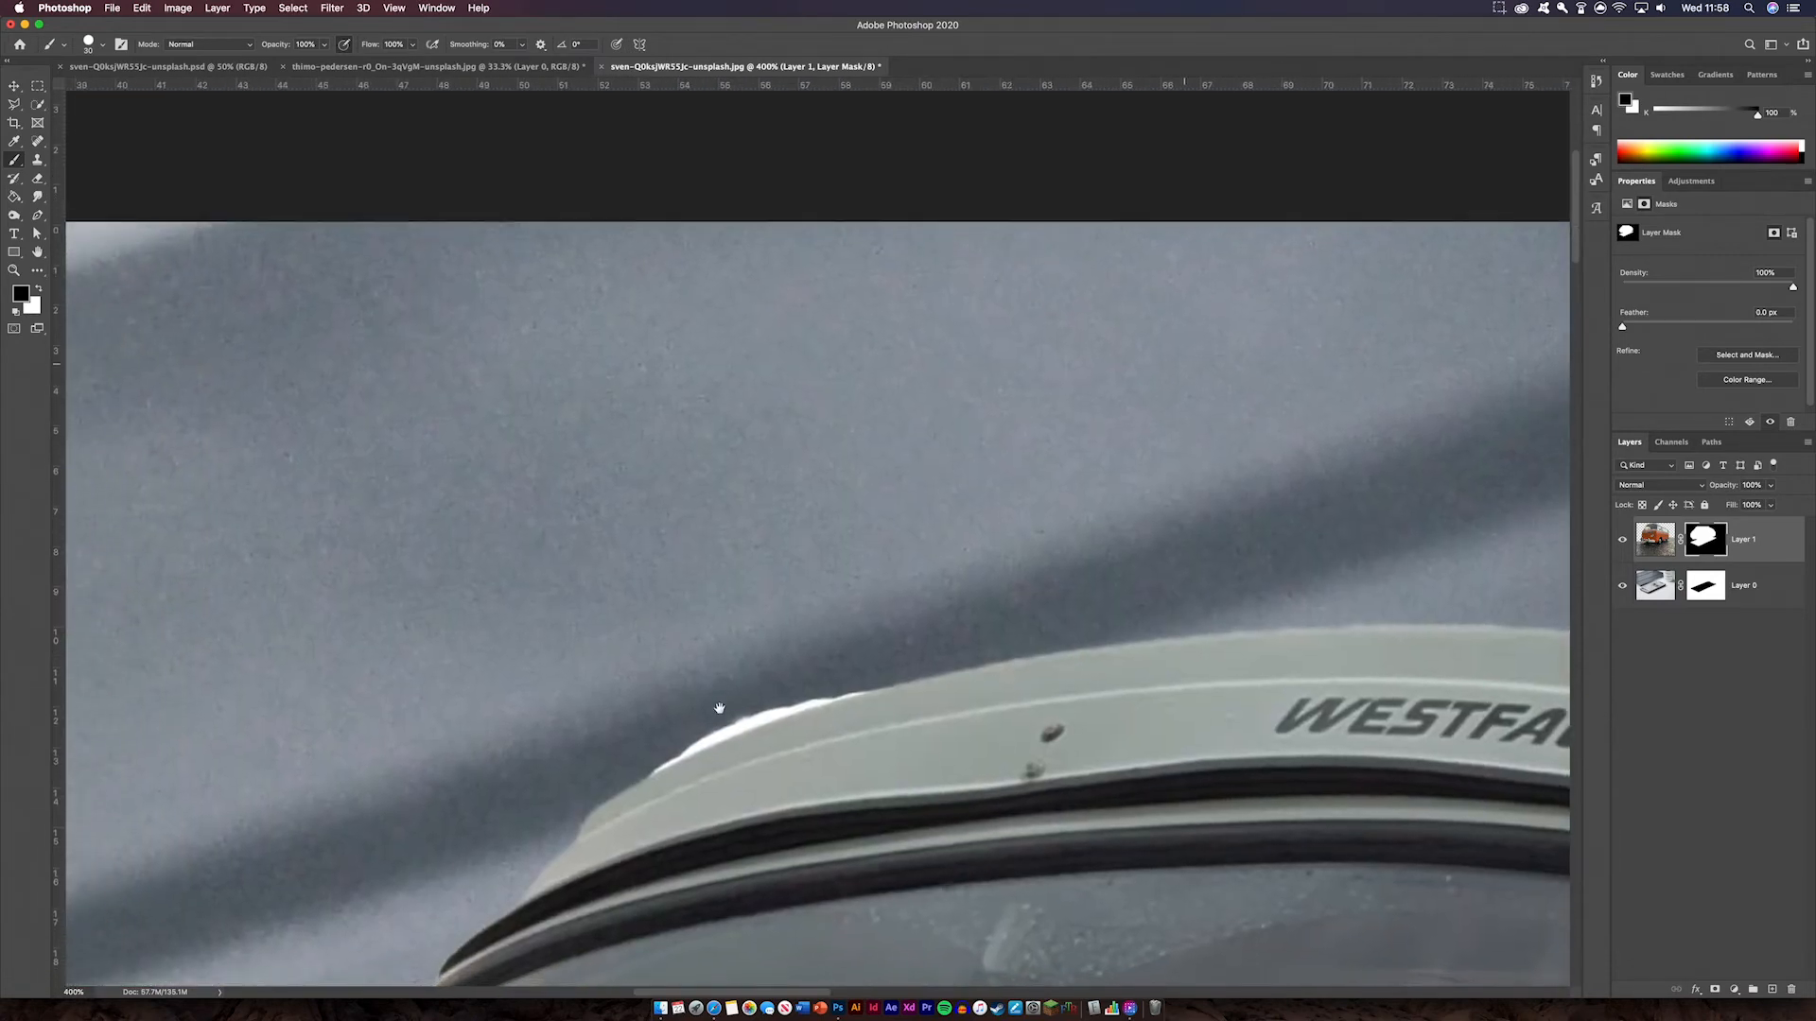
Mask out the white fringe along the front edge of the van's roof beside the Westfalia lettering
{"action": "left_click_drag", "start_coordinate": [719, 708], "coordinate": [748, 703]}
{"action": "mouse_move", "coordinate": [860, 665]}
{"action": "left_mouse_down"}
{"action": "mouse_move", "coordinate": [672, 746]}
{"action": "mouse_move", "coordinate": [798, 697]}
{"action": "left_mouse_up"}
{"action": "key", "text": "super+minus"}
{"action": "key", "text": "super+minus"}
{"action": "key", "text": "super+minus"}
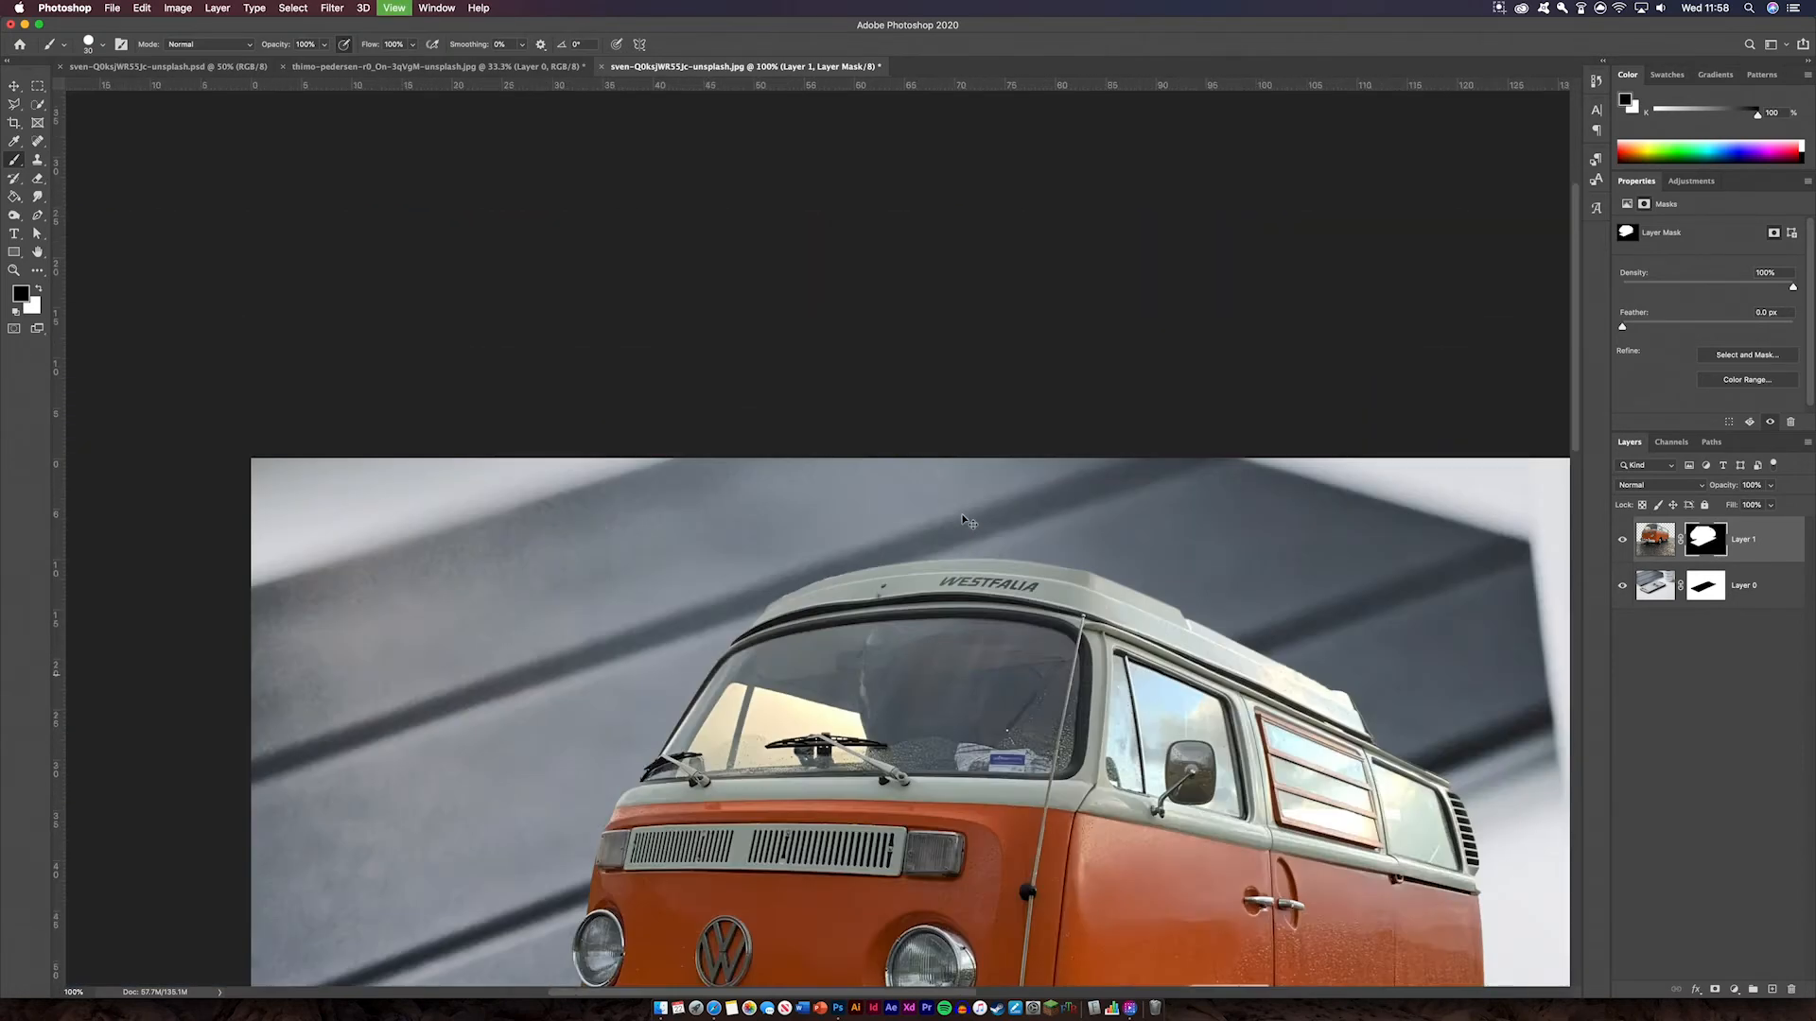
{"action": "key", "text": "super+minus"}
{"action": "key", "text": "super+minus"}
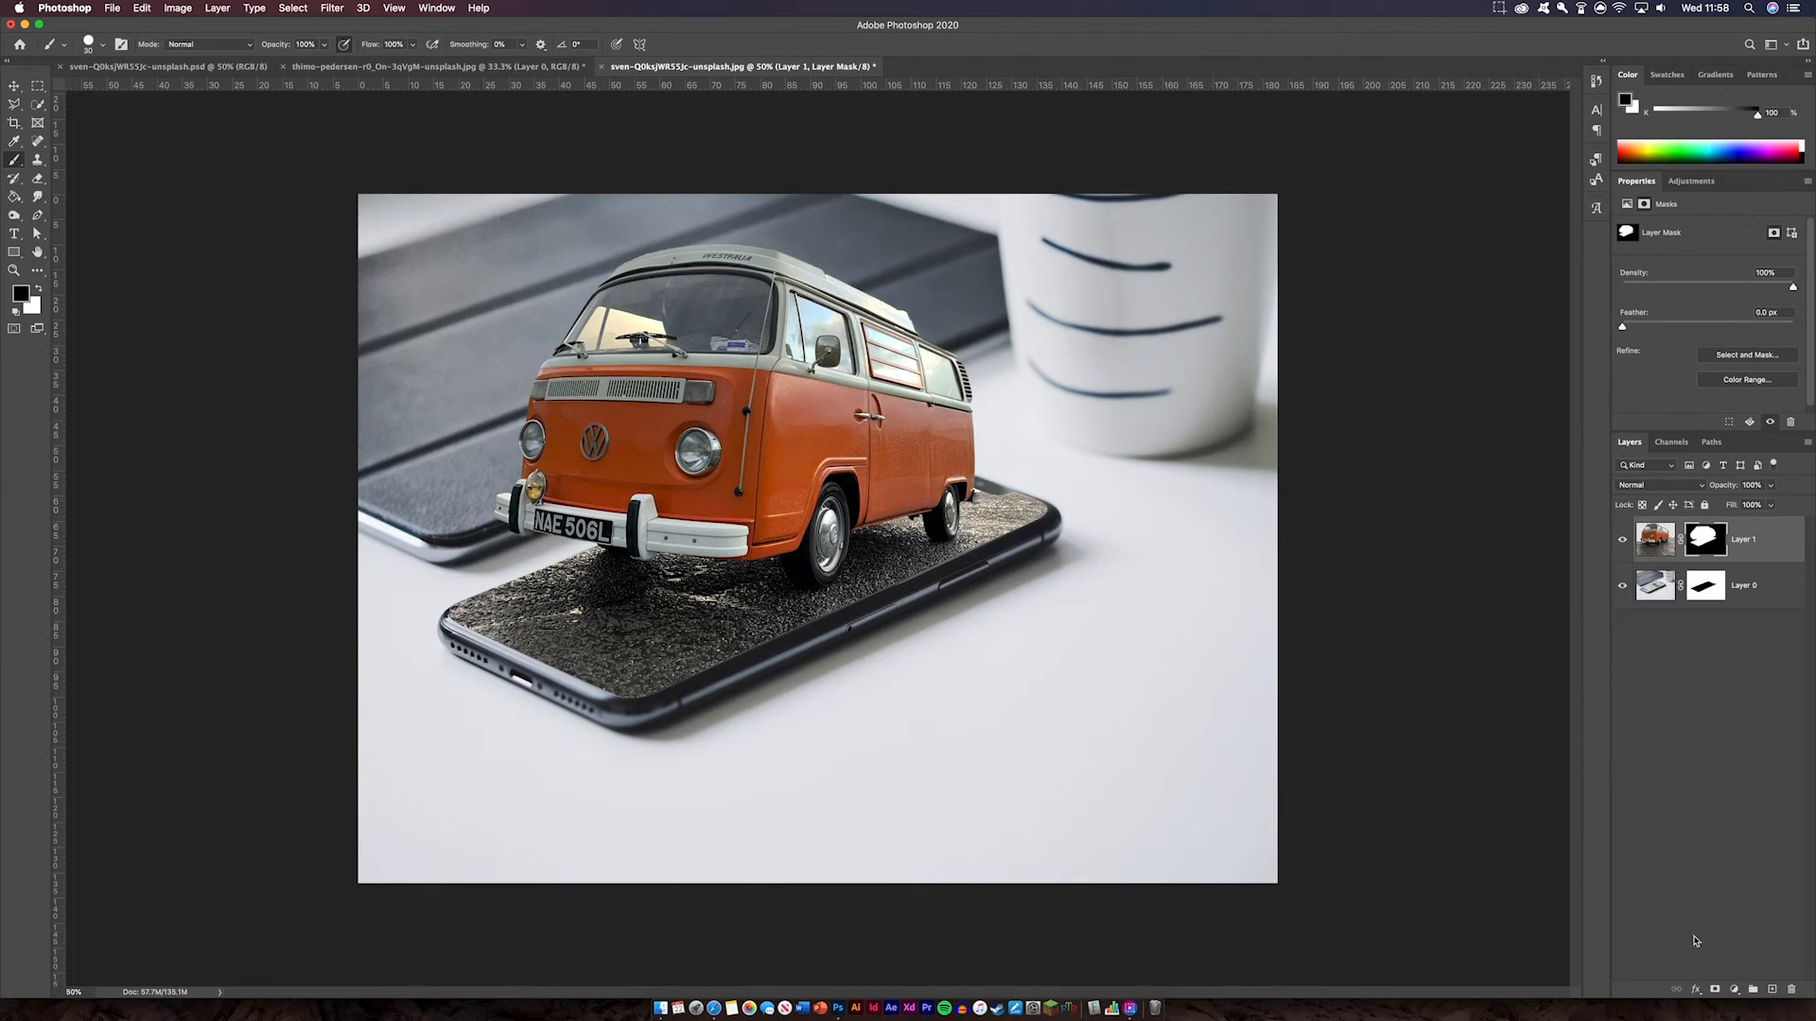
Add a Brightness/Contrast adjustment layer above the van with brightness 23 and contrast 65
{"action": "left_click", "coordinate": [1738, 993]}
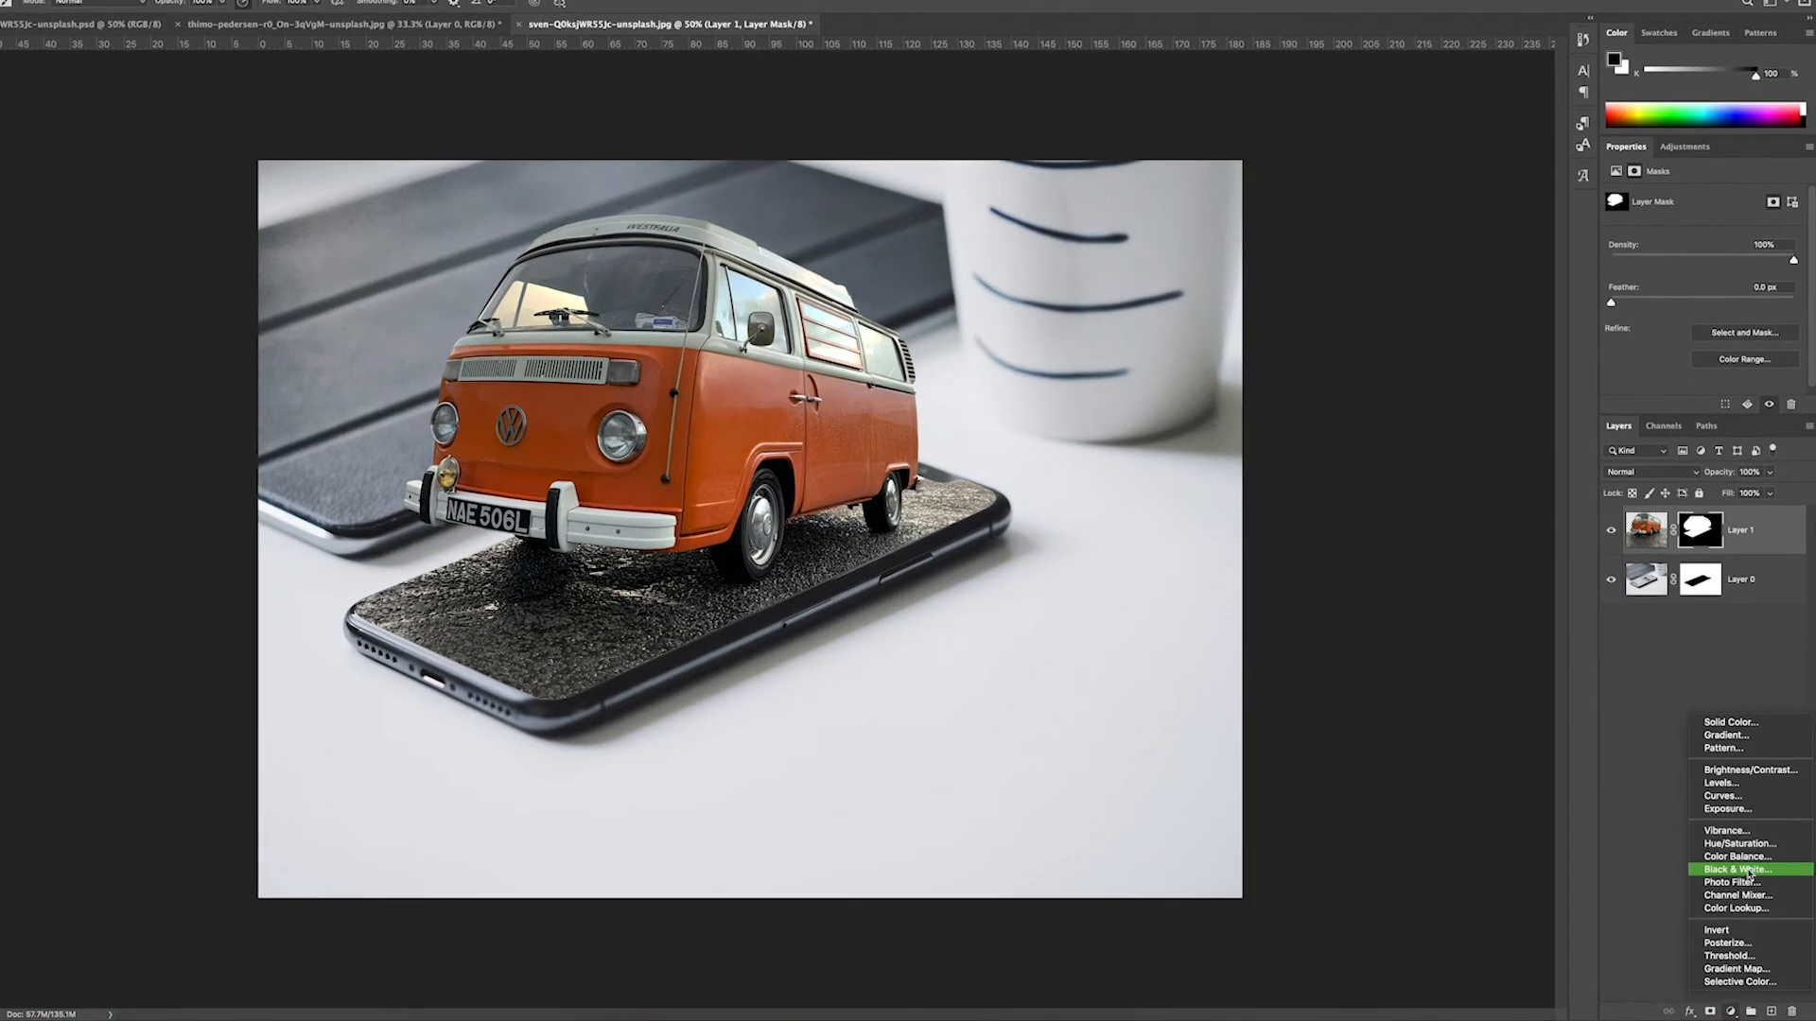
{"action": "left_click", "coordinate": [1750, 770]}
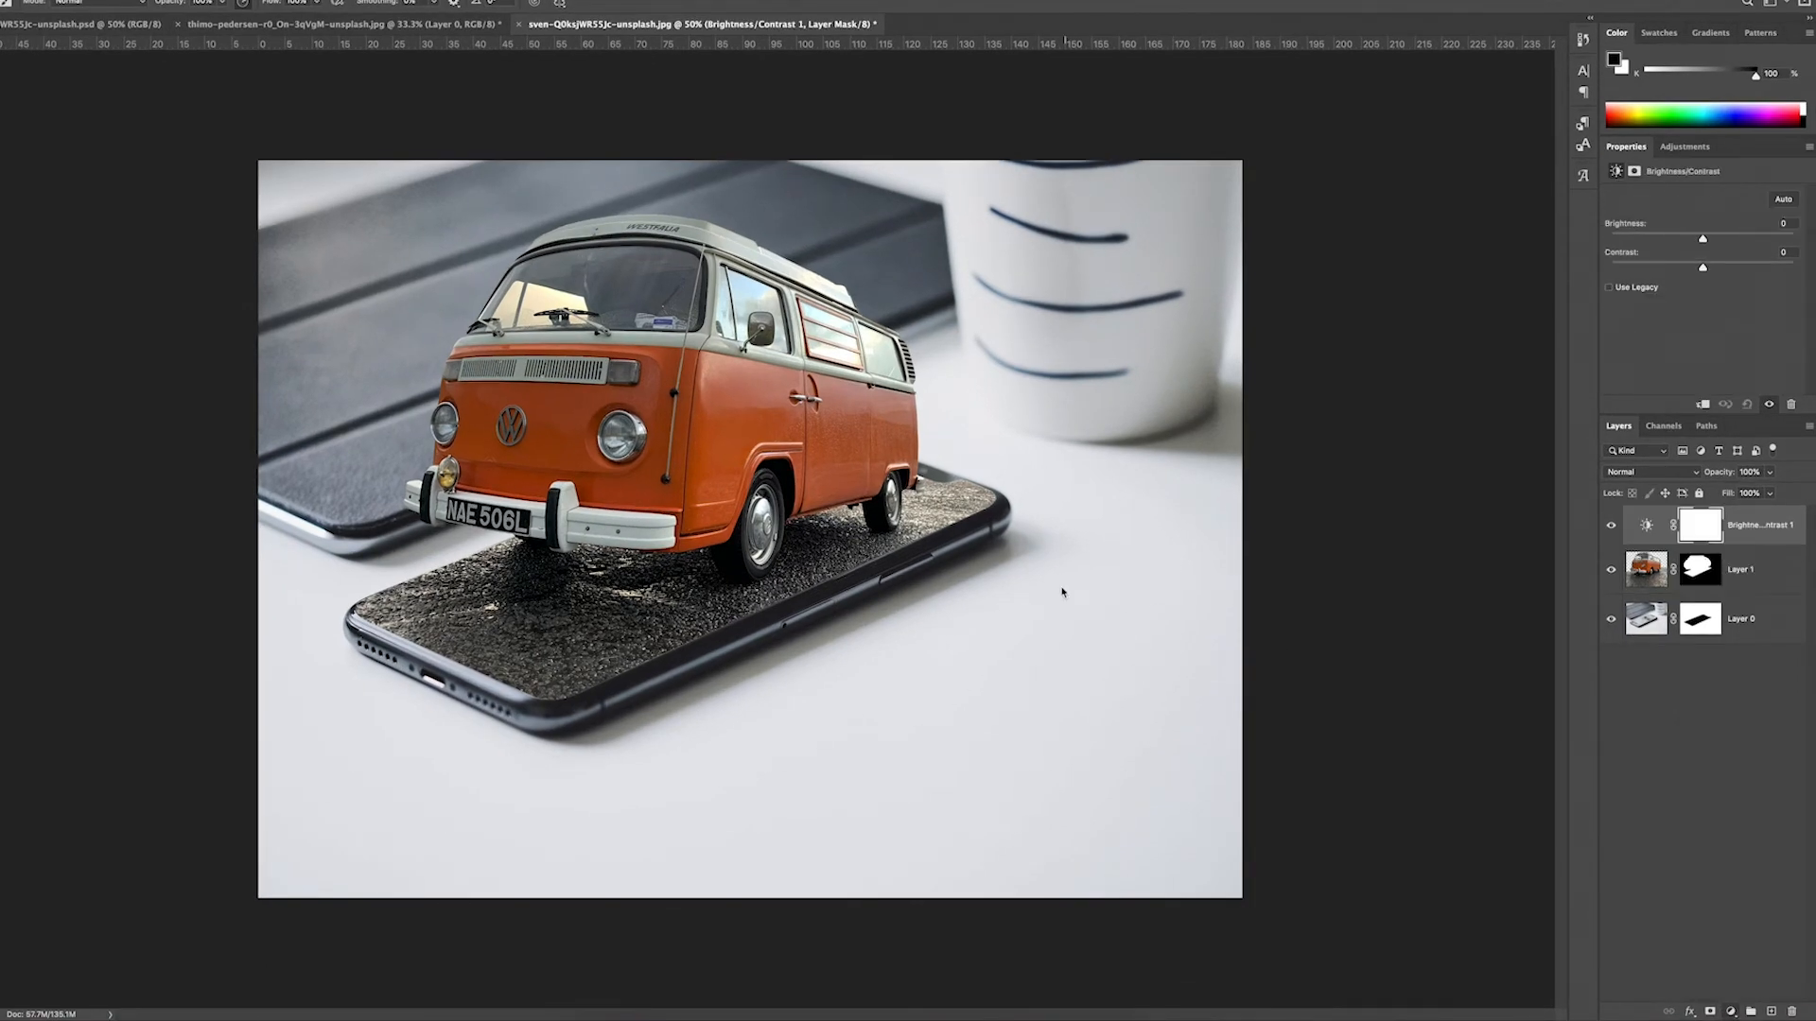
{"action": "left_click_drag", "start_coordinate": [1703, 240], "coordinate": [1760, 268]}
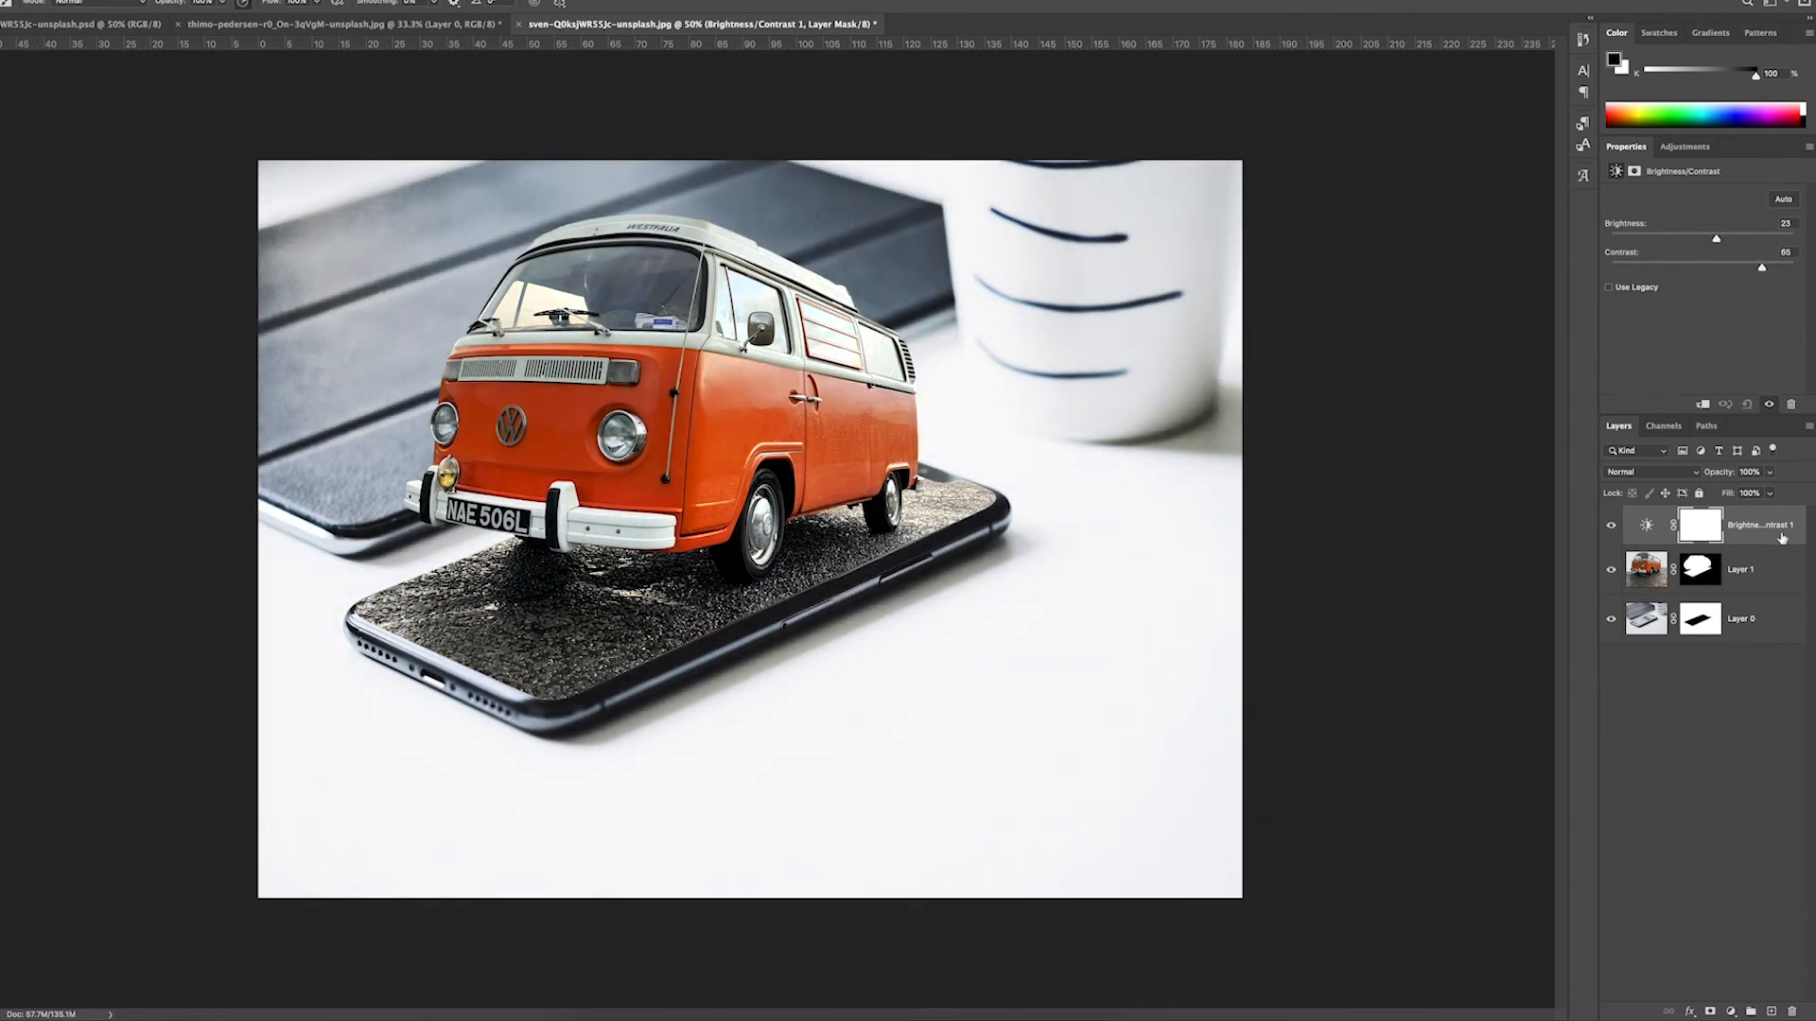
Add a Levels adjustment layer with input levels of 31 for shadows, 0.76 for midtones and 236 for highlights
{"action": "left_click", "coordinate": [1730, 1010]}
{"action": "left_click", "coordinate": [1721, 783]}
{"action": "left_click_drag", "start_coordinate": [1631, 308], "coordinate": [1652, 312]}
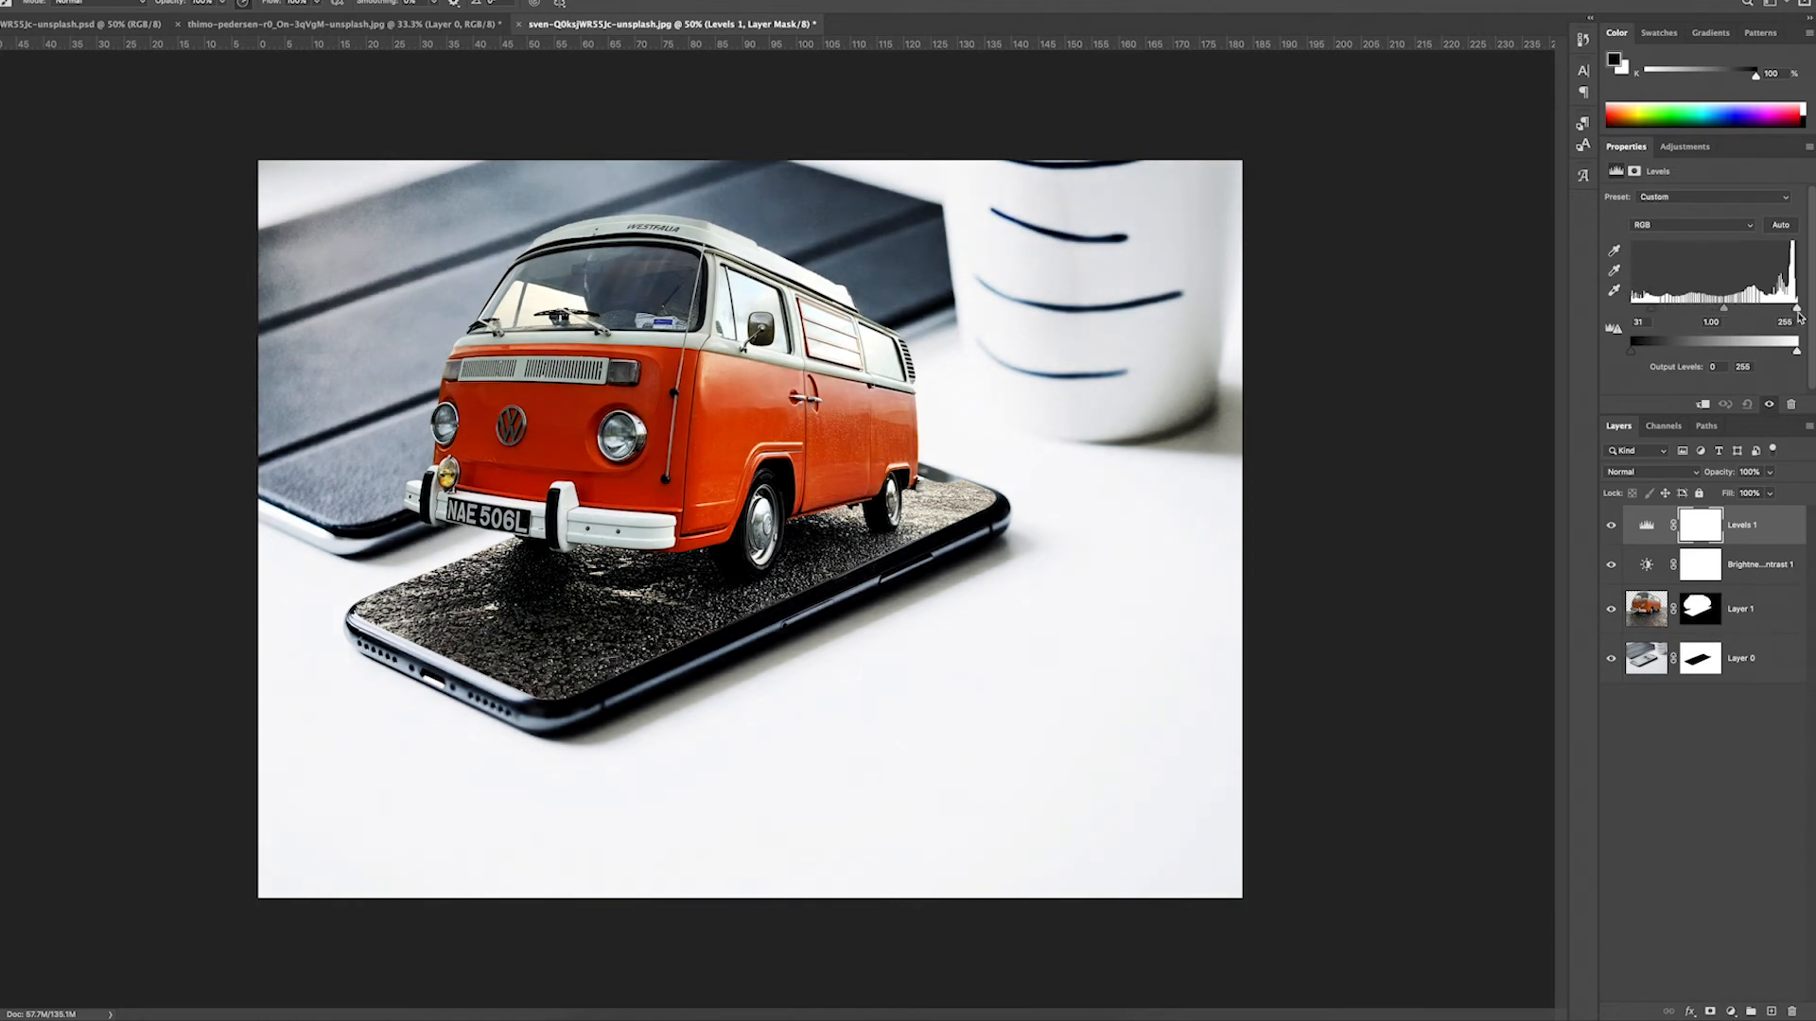
{"action": "left_click_drag", "start_coordinate": [1796, 310], "coordinate": [1729, 310]}
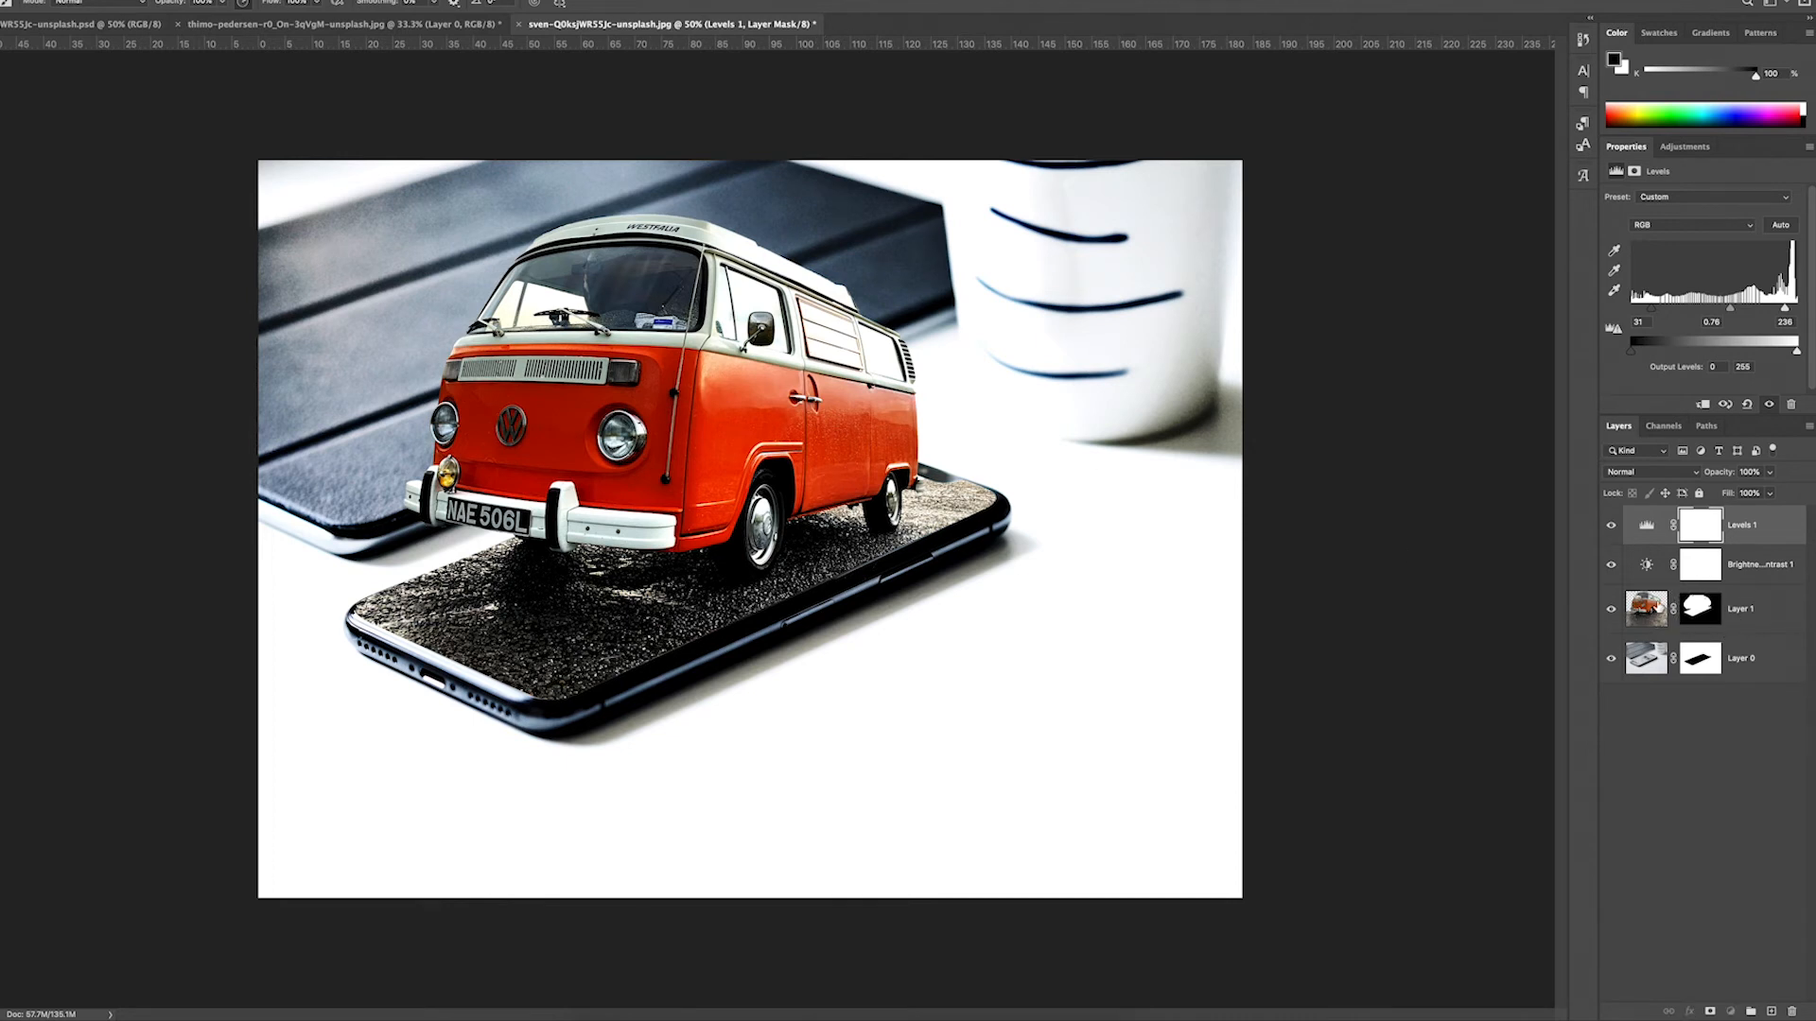
Apply a Camera Raw filter to the van layer with contrast +19, texture +28 and clarity -12
{"action": "left_click", "coordinate": [1646, 606]}
{"action": "left_click", "coordinate": [237, 0]}
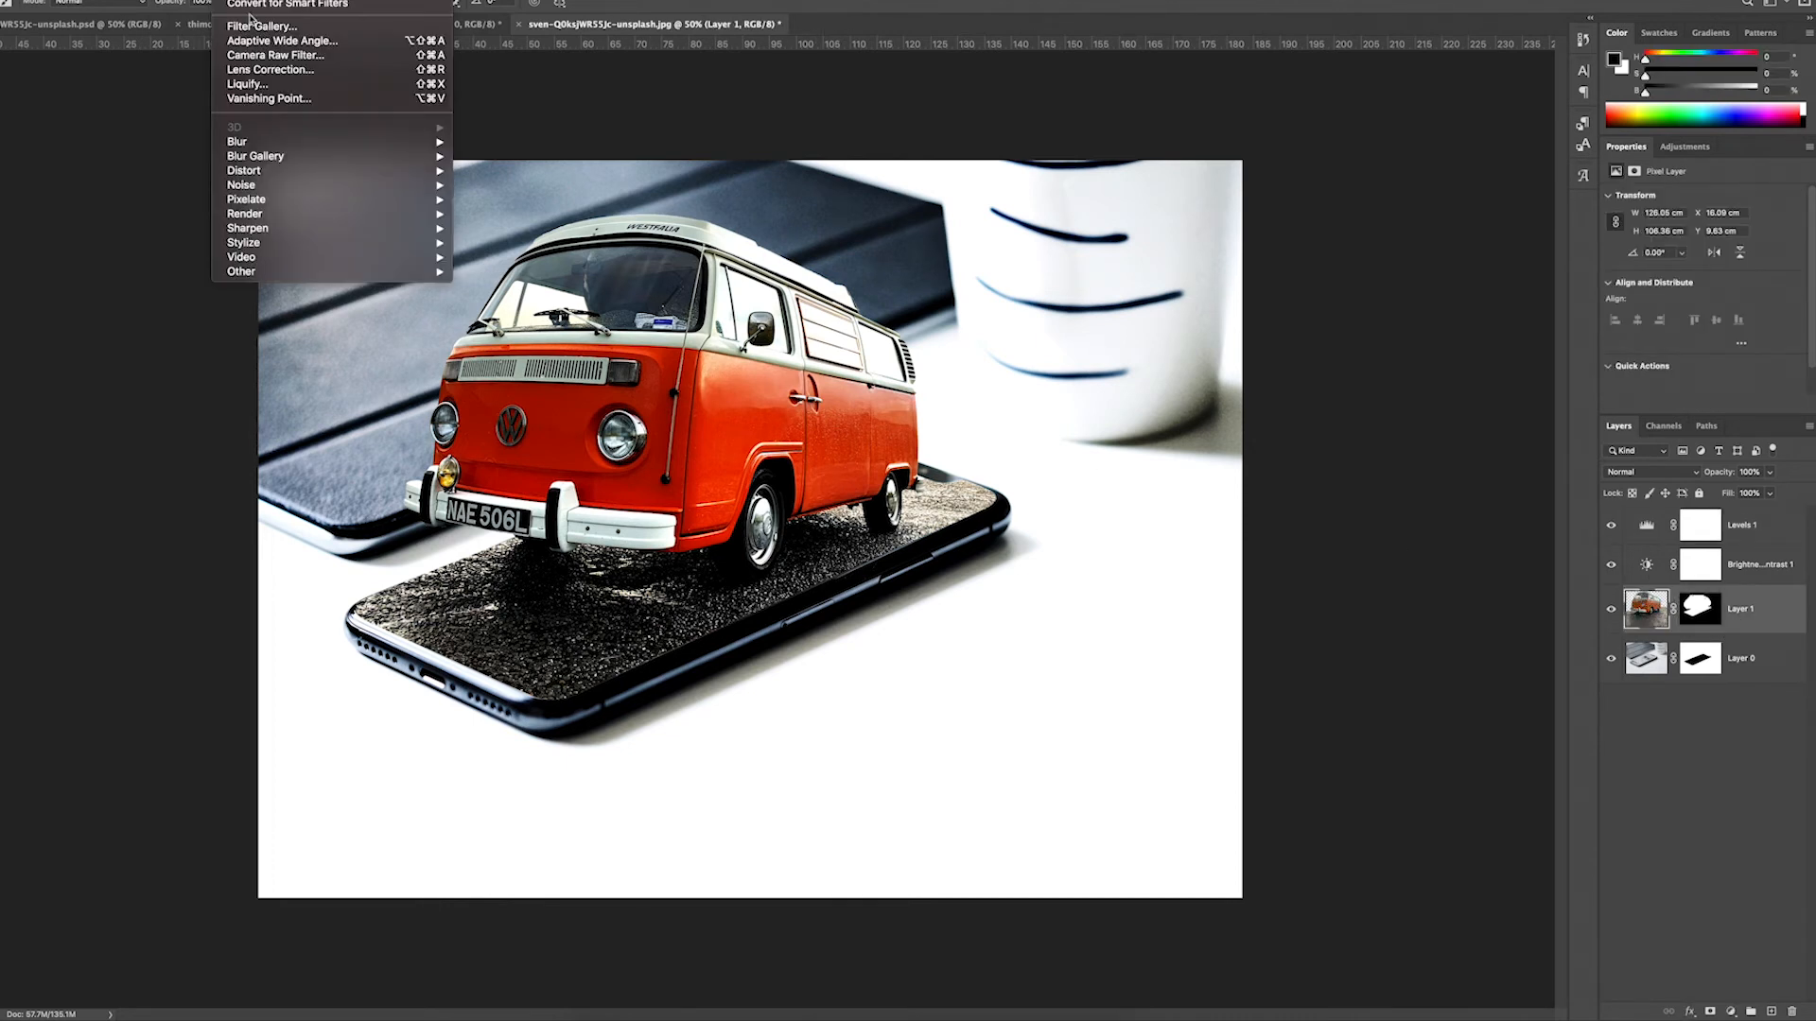
{"action": "left_click", "coordinate": [271, 56]}
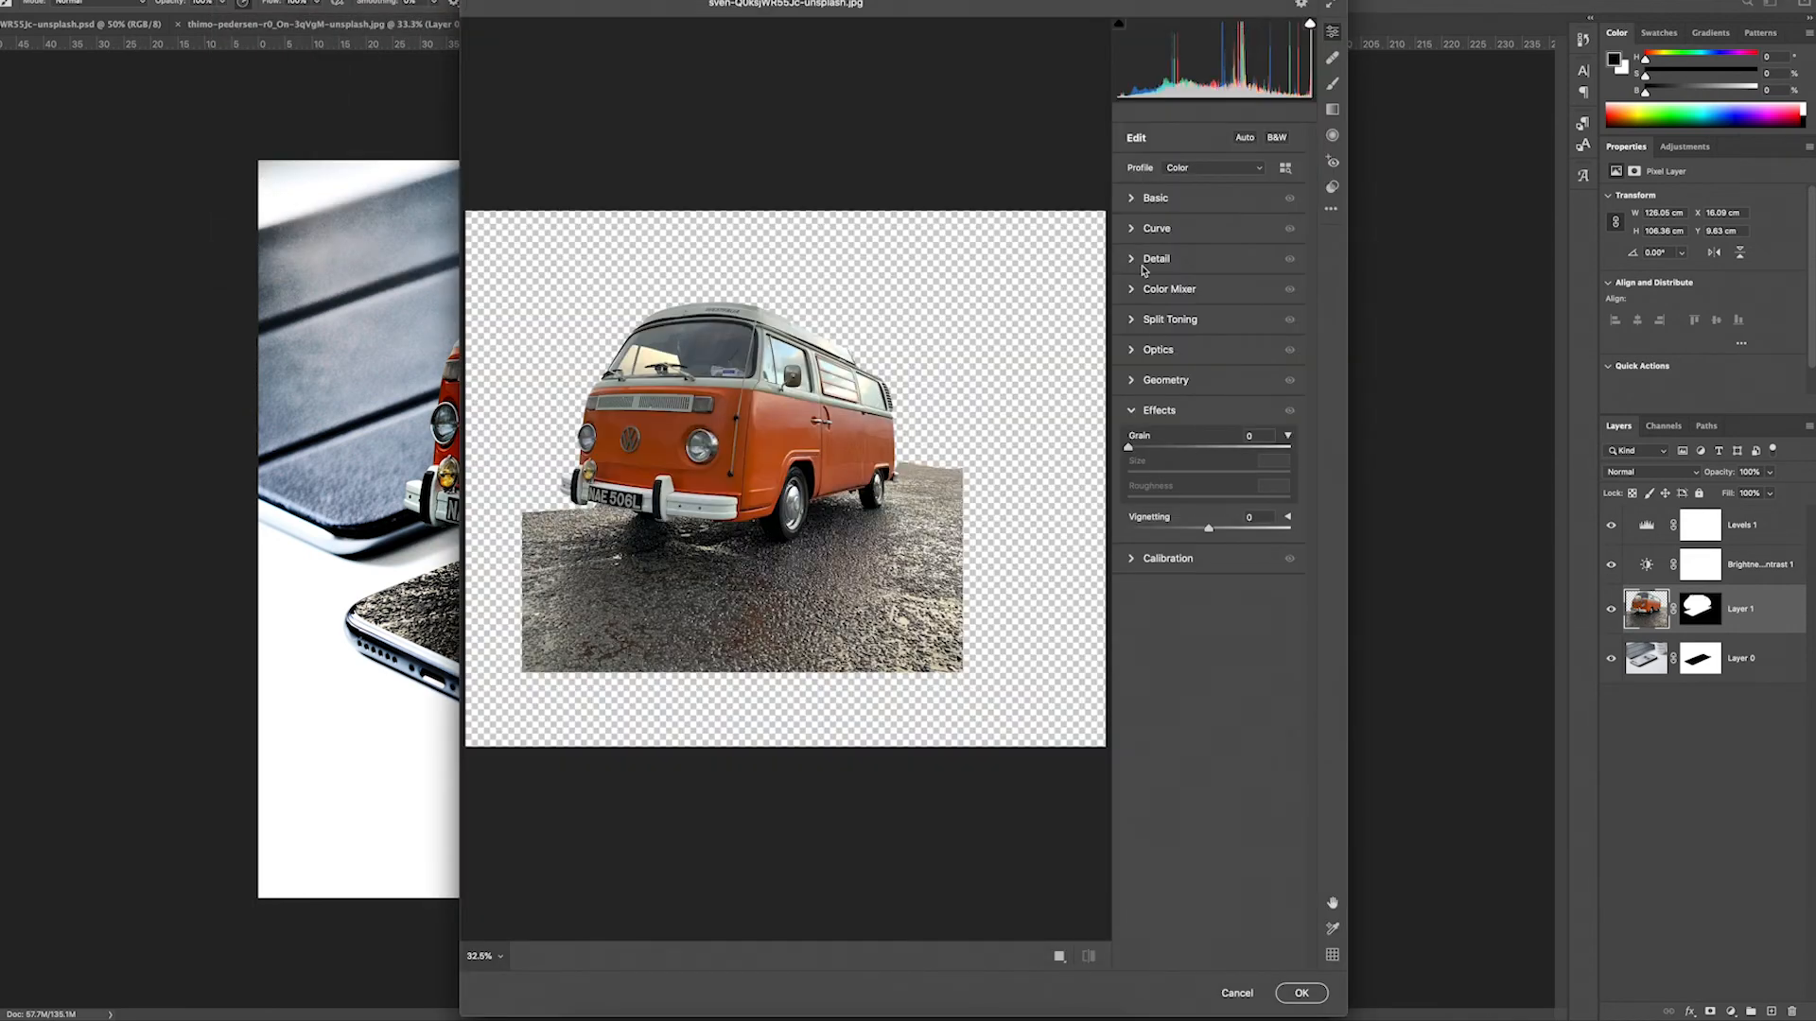
{"action": "left_click", "coordinate": [1130, 201]}
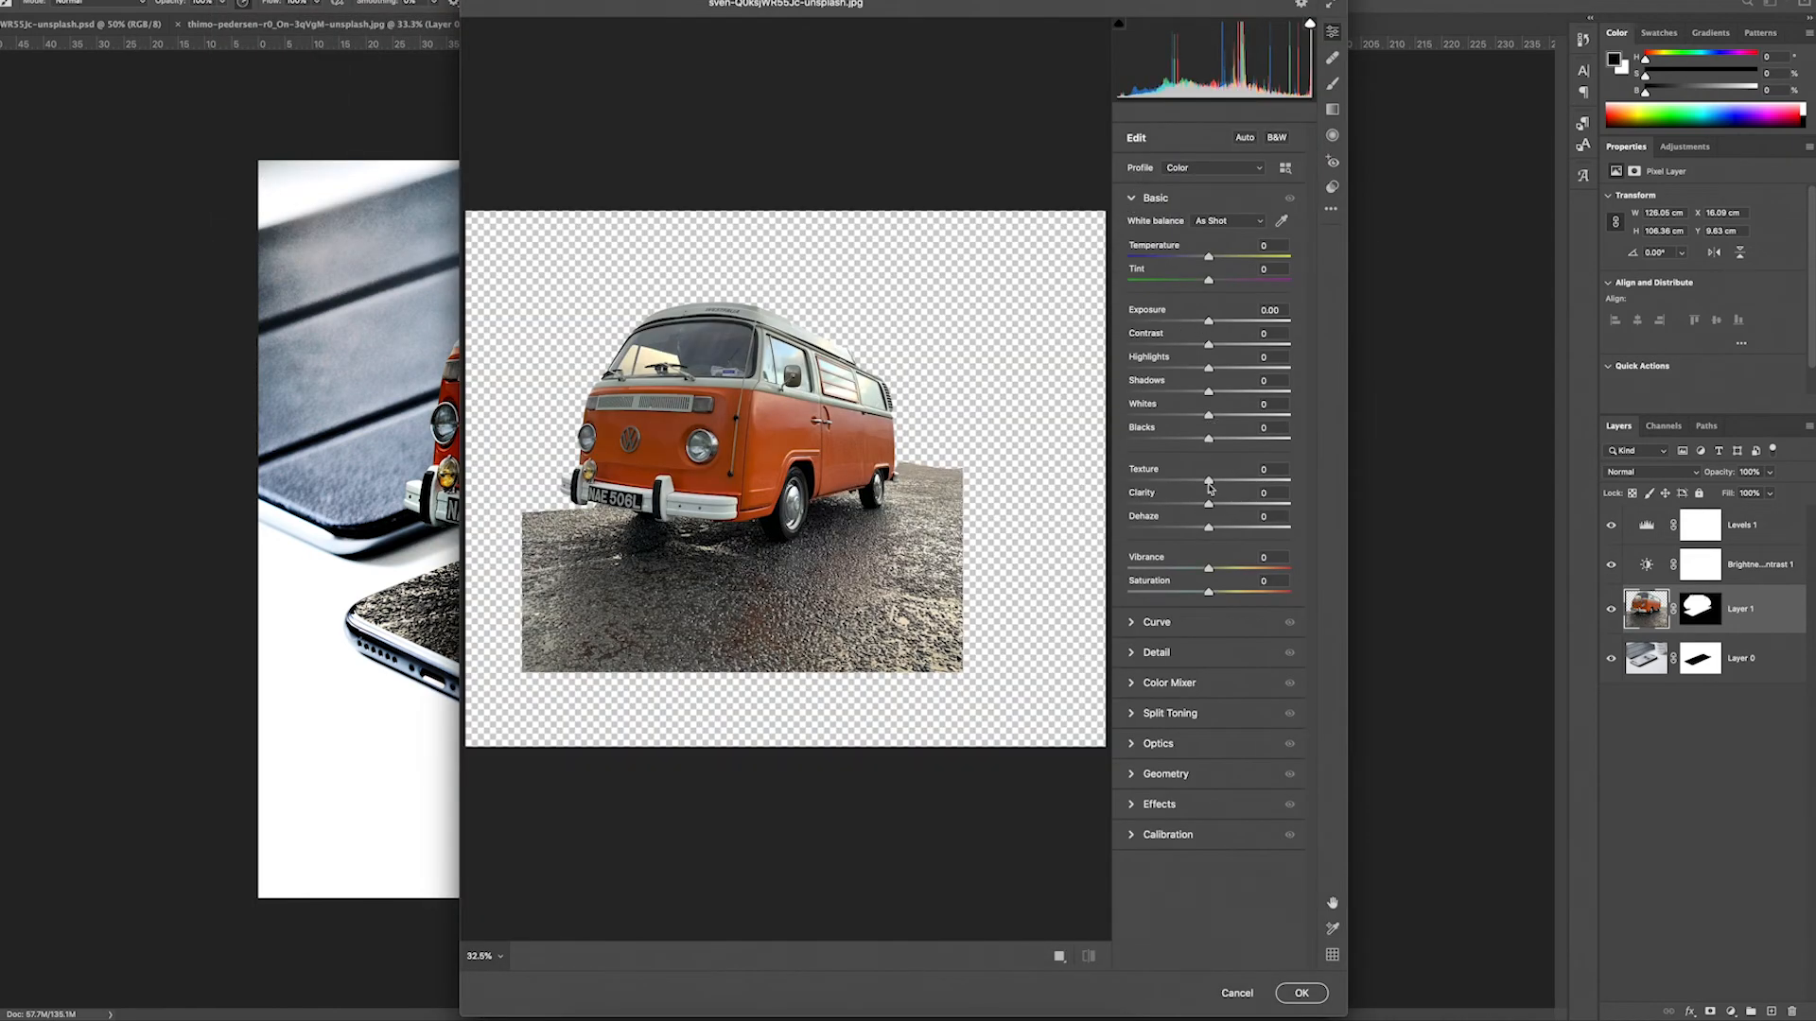
{"action": "mouse_move", "coordinate": [1209, 487]}
{"action": "left_mouse_down"}
{"action": "mouse_move", "coordinate": [1232, 489]}
{"action": "mouse_move", "coordinate": [1199, 506]}
{"action": "left_mouse_up"}
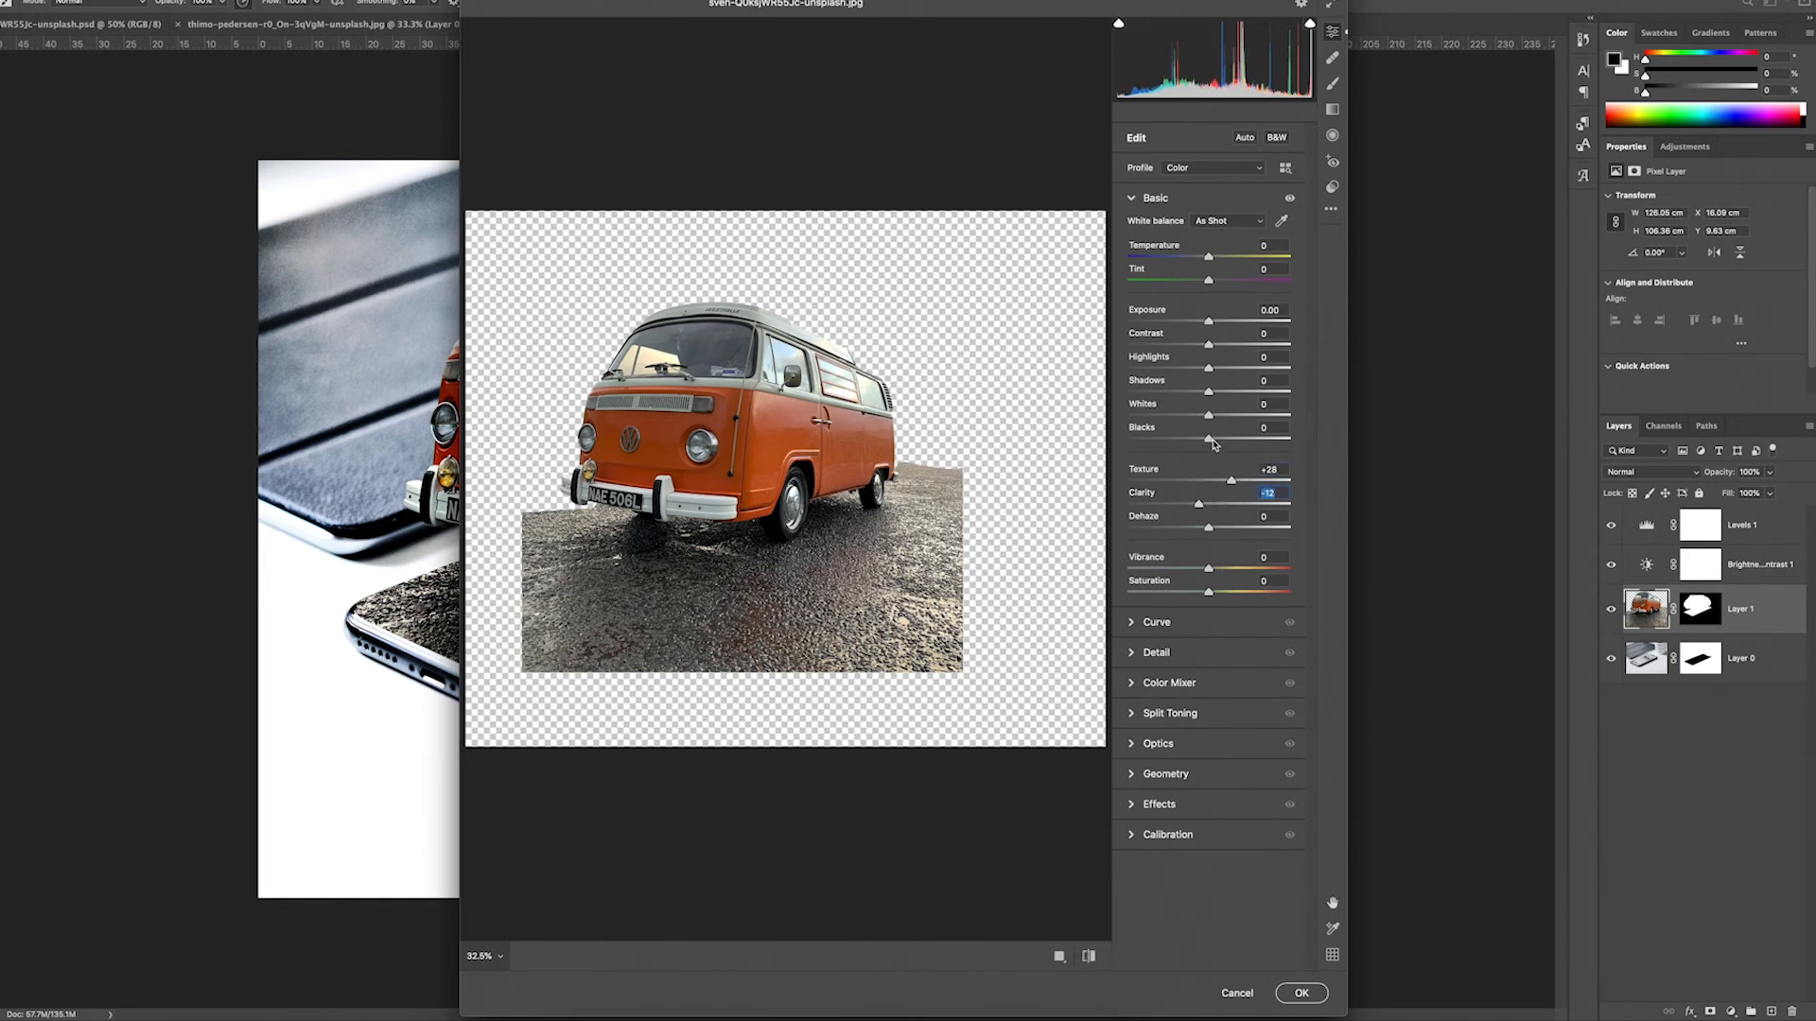
{"action": "left_click_drag", "start_coordinate": [1215, 345], "coordinate": [1230, 346]}
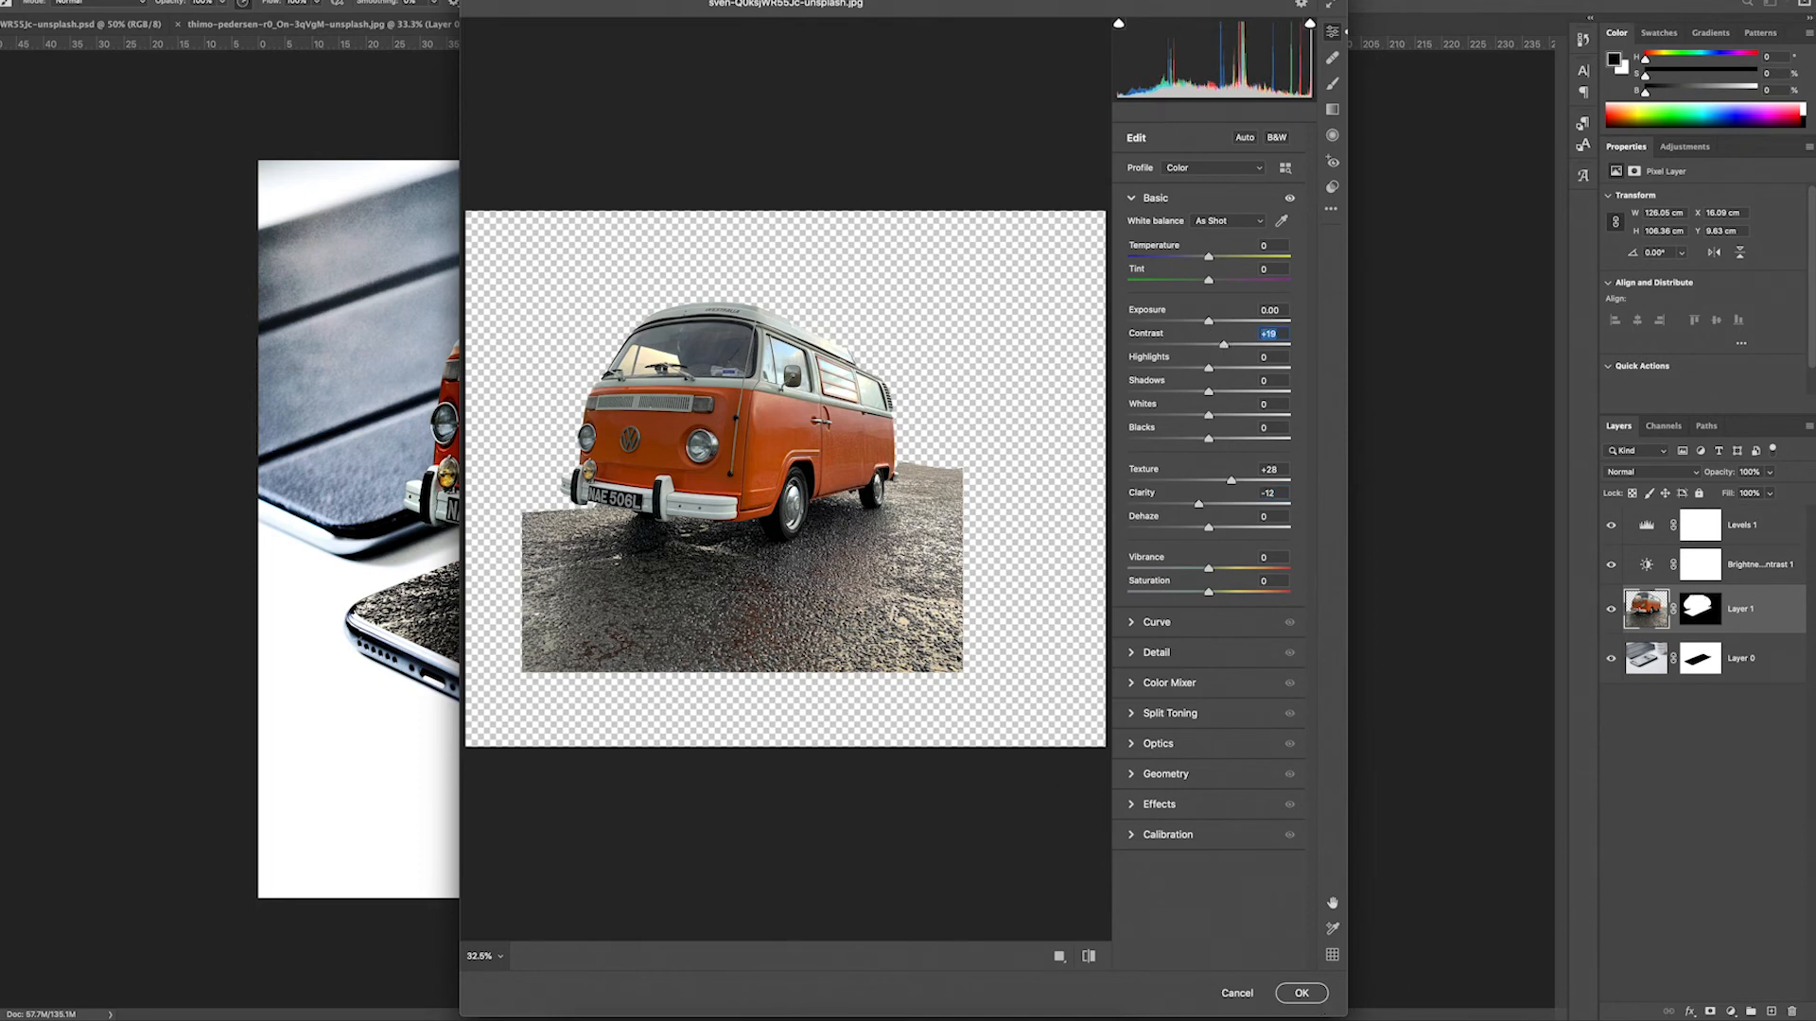
{"action": "left_click", "coordinate": [1302, 993]}
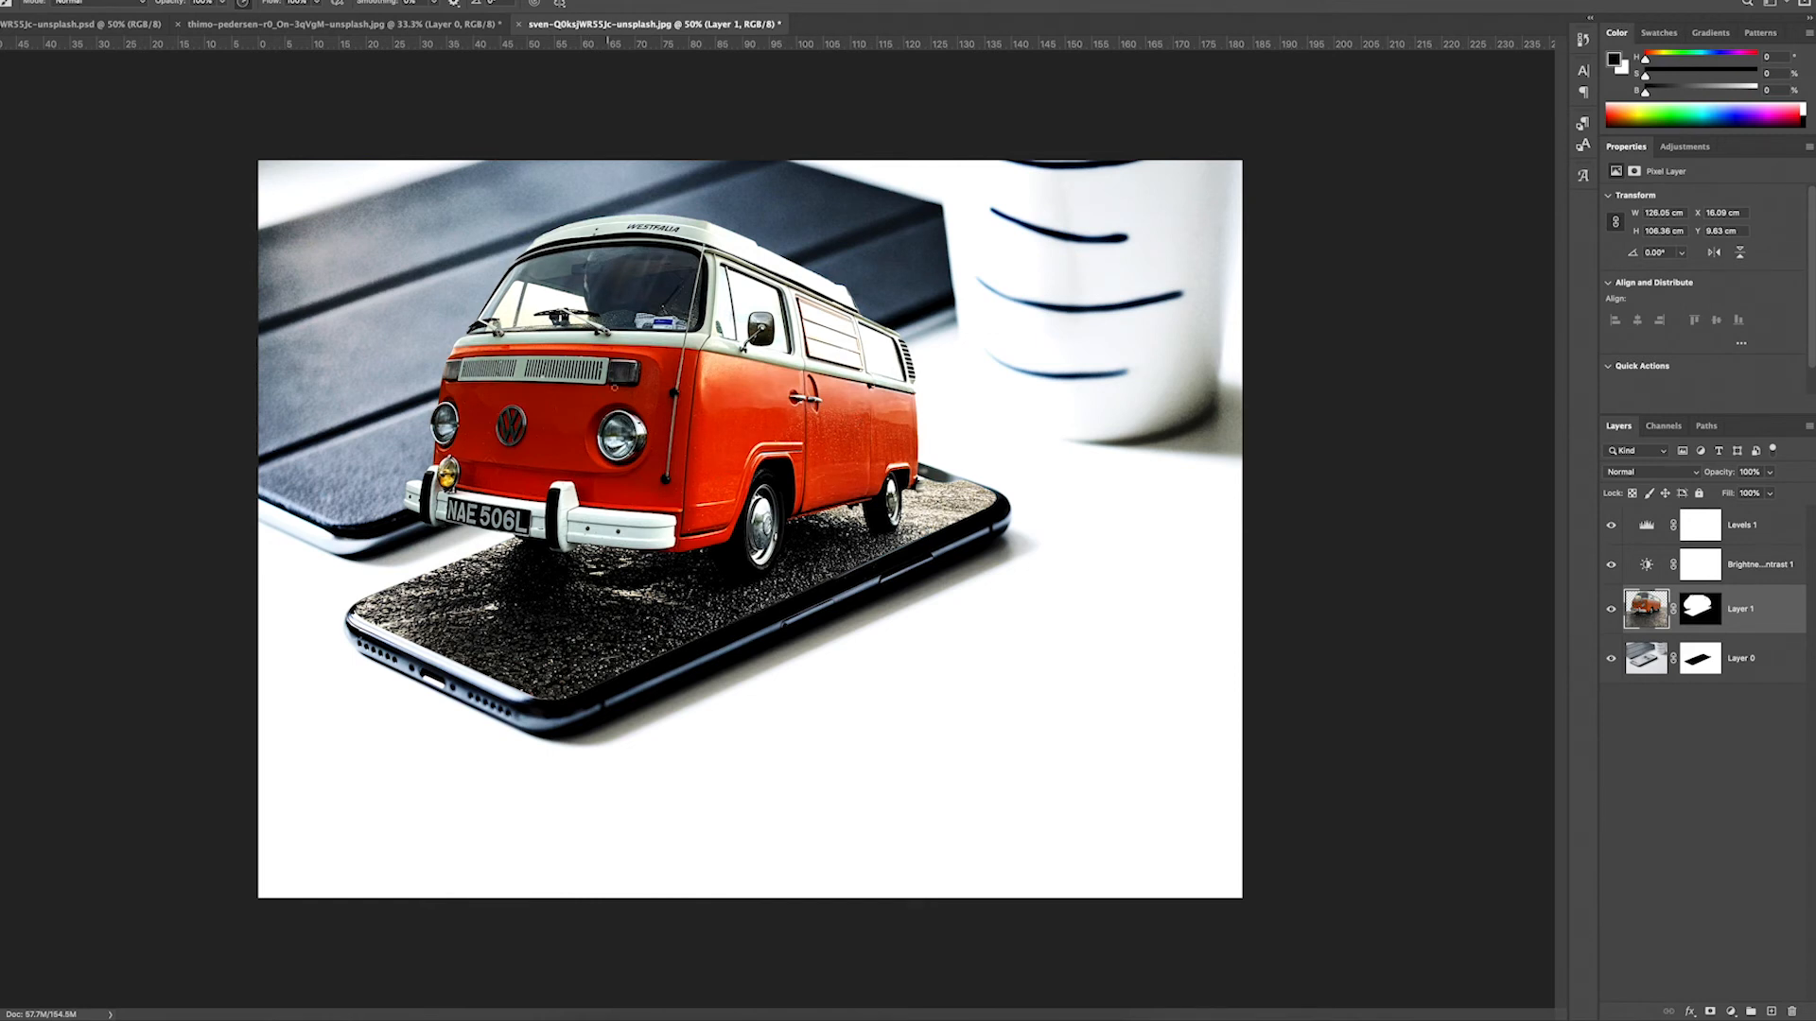
Add a Color Lookup adjustment layer directly above the van layer using the 3Strip.look 3D LUT
{"action": "left_click", "coordinate": [1730, 1013]}
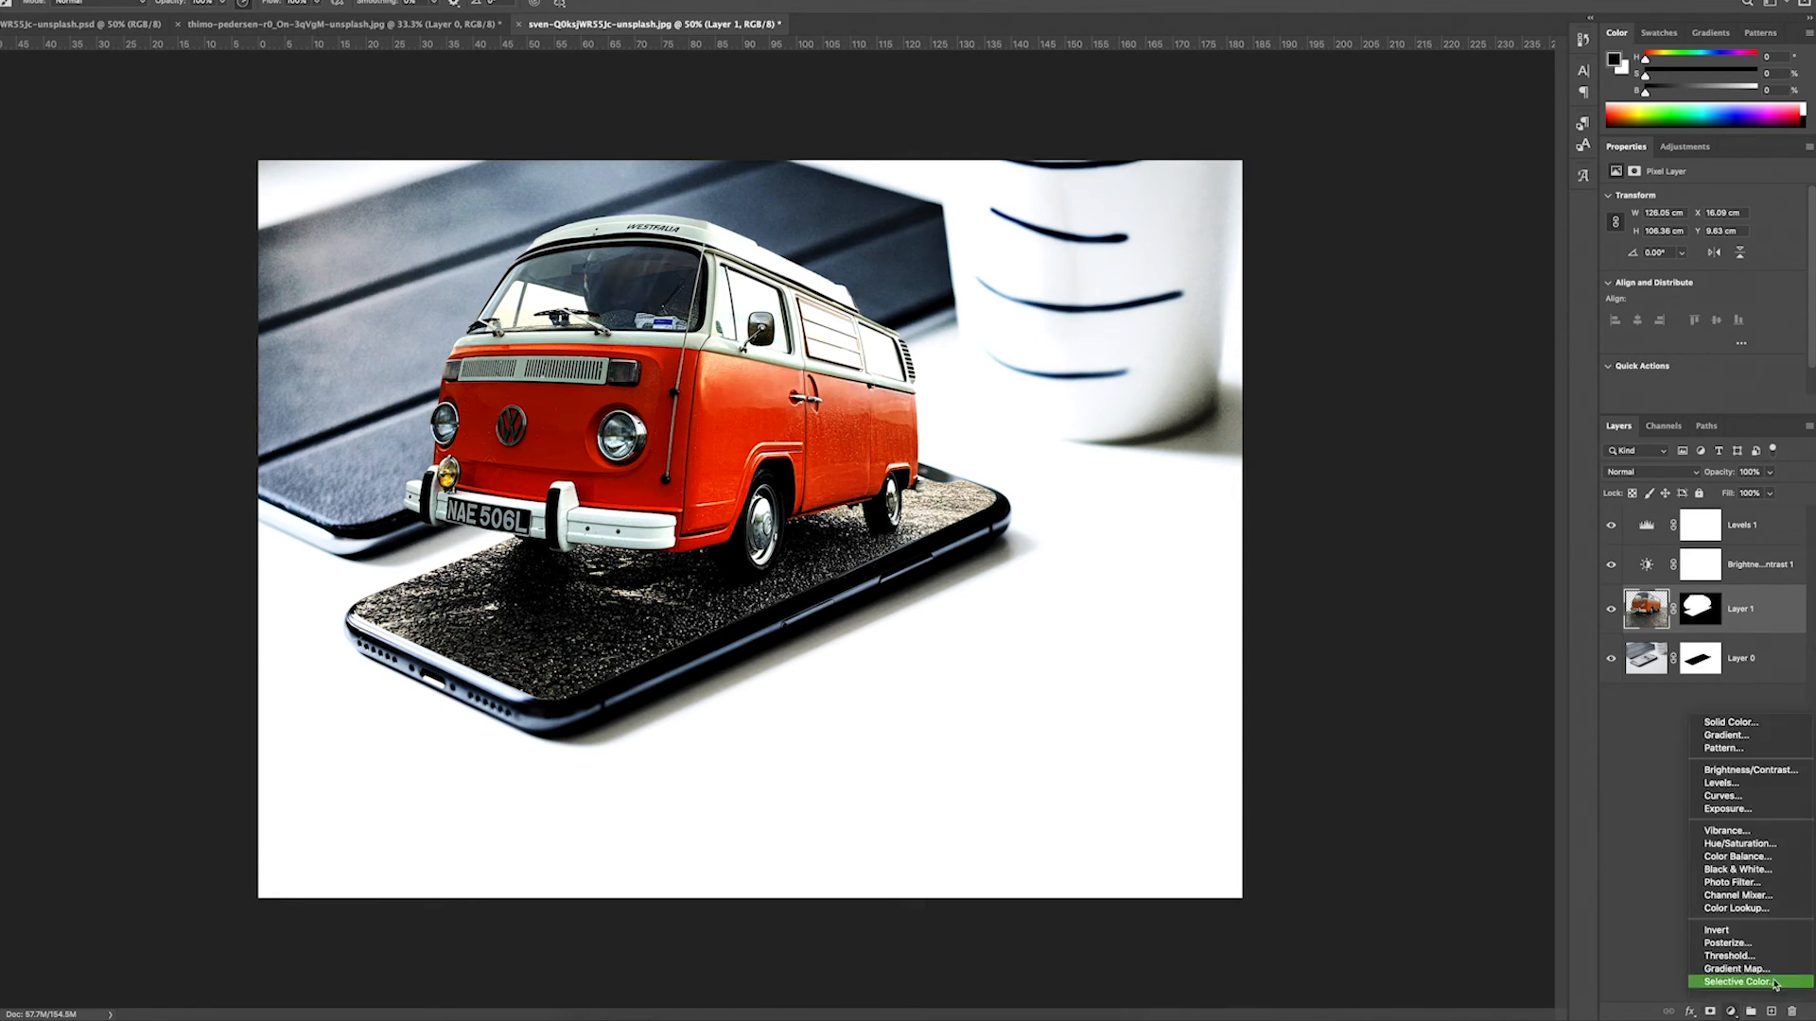
{"action": "left_click", "coordinate": [1596, 824]}
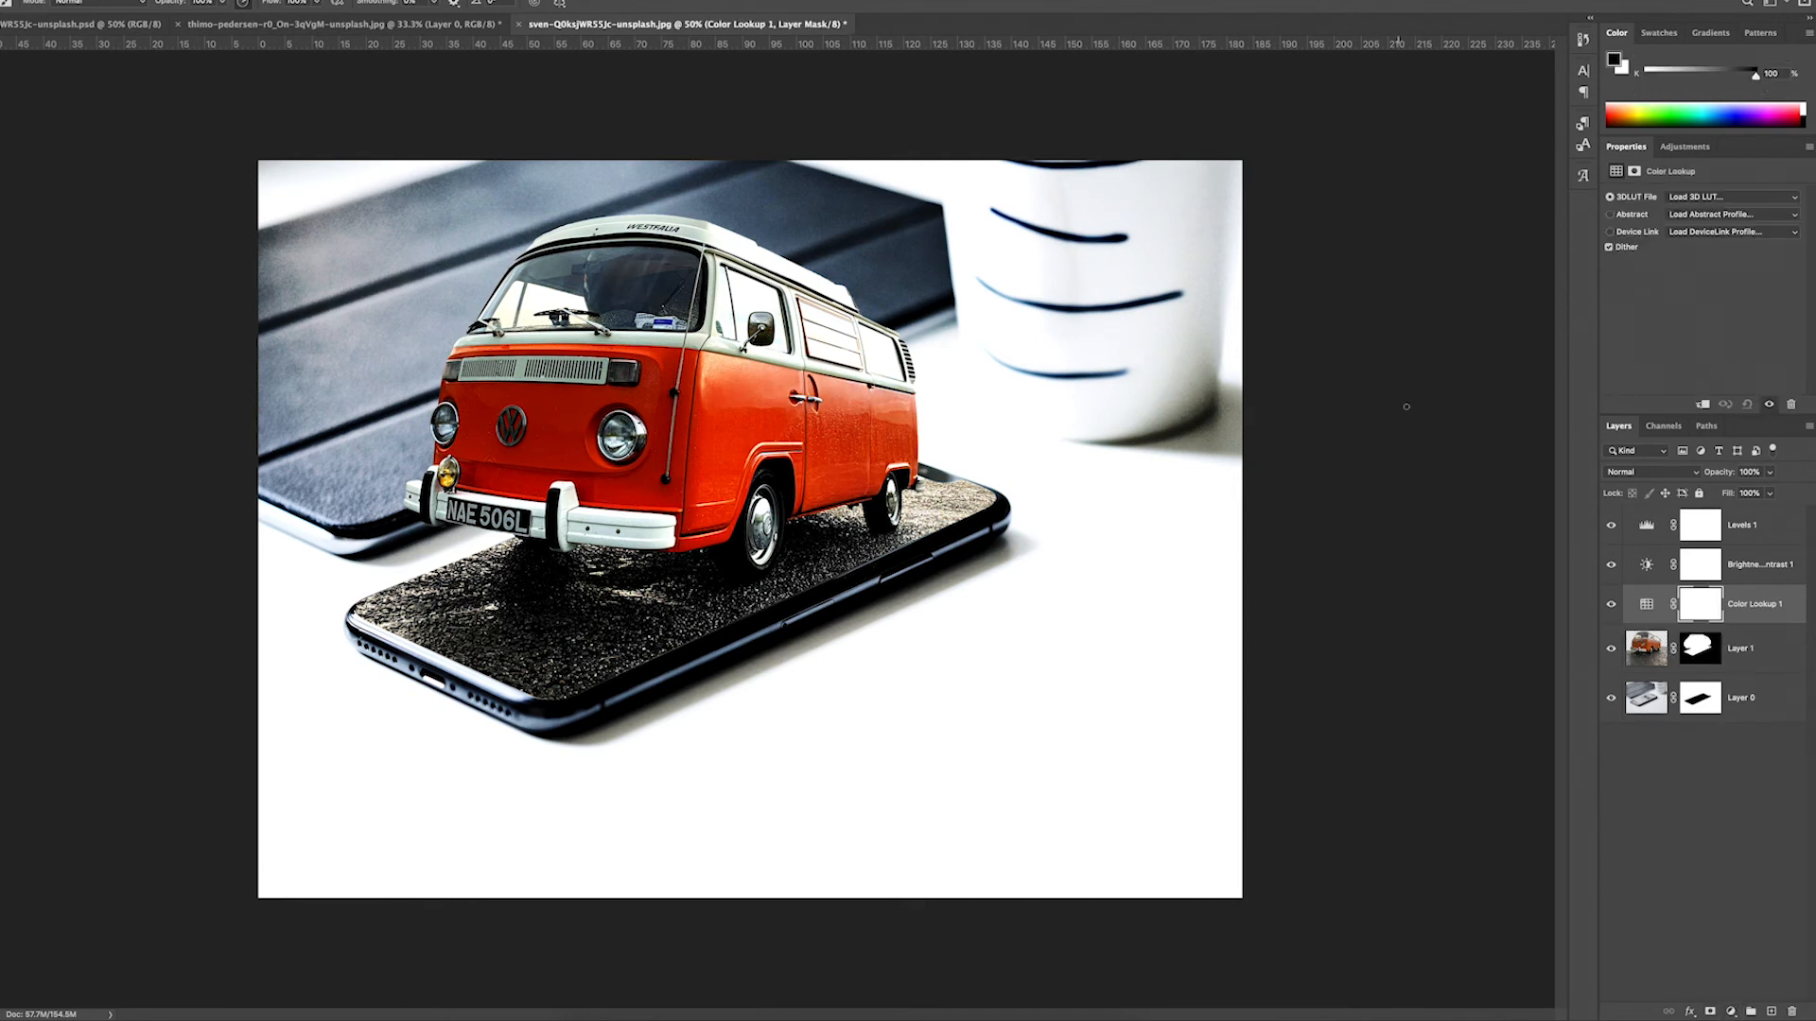
{"action": "left_click", "coordinate": [1709, 197]}
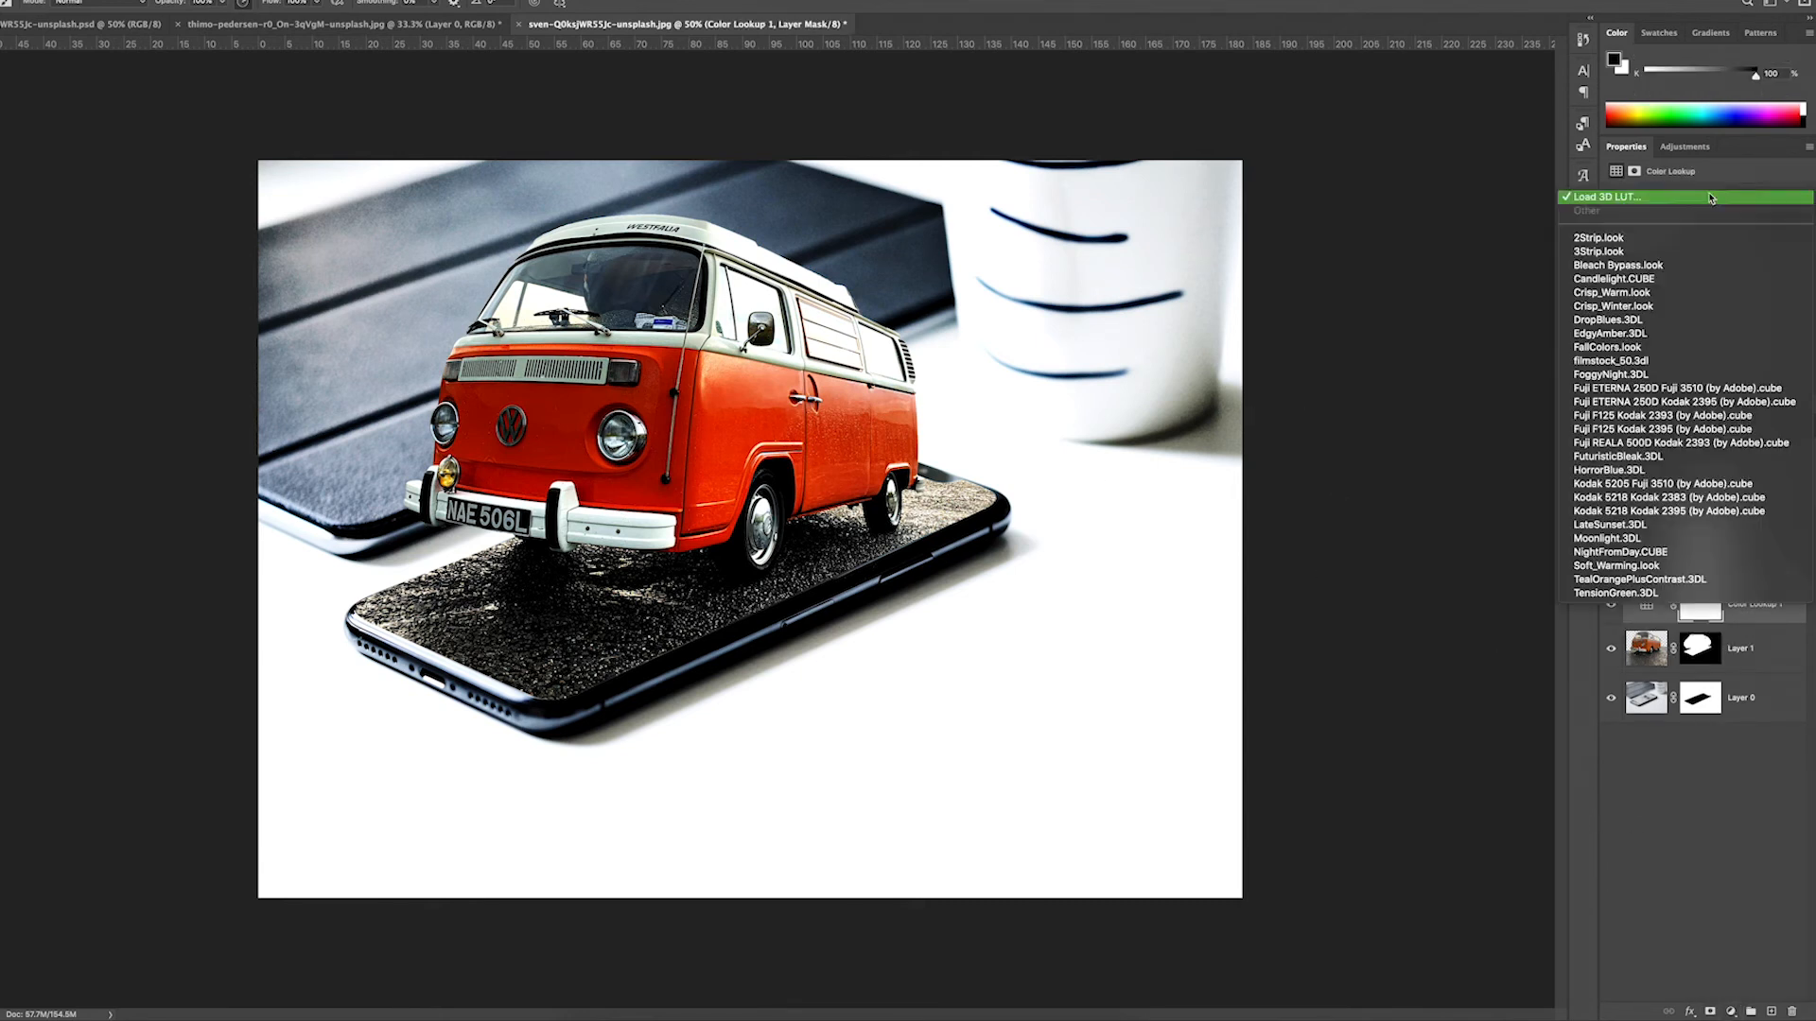
{"action": "left_click", "coordinate": [1672, 253]}
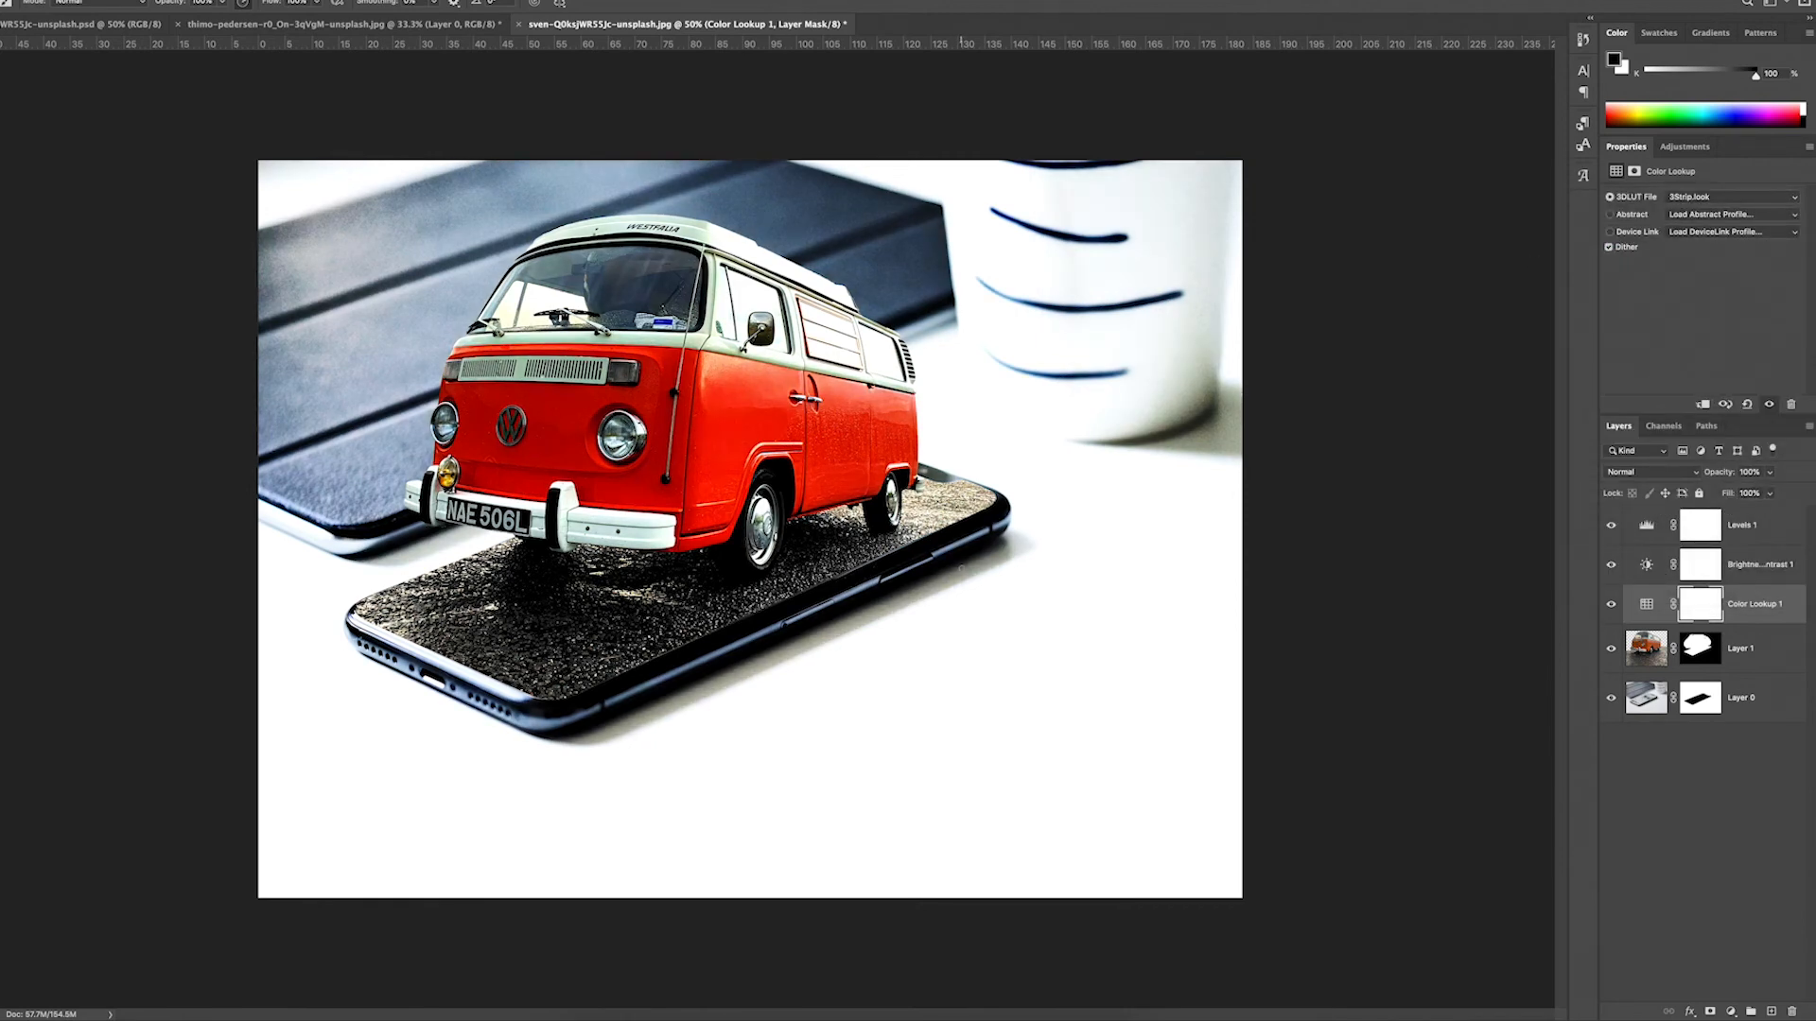
{"action": "left_click", "coordinate": [13, 86]}
{"action": "left_click", "coordinate": [11, 248]}
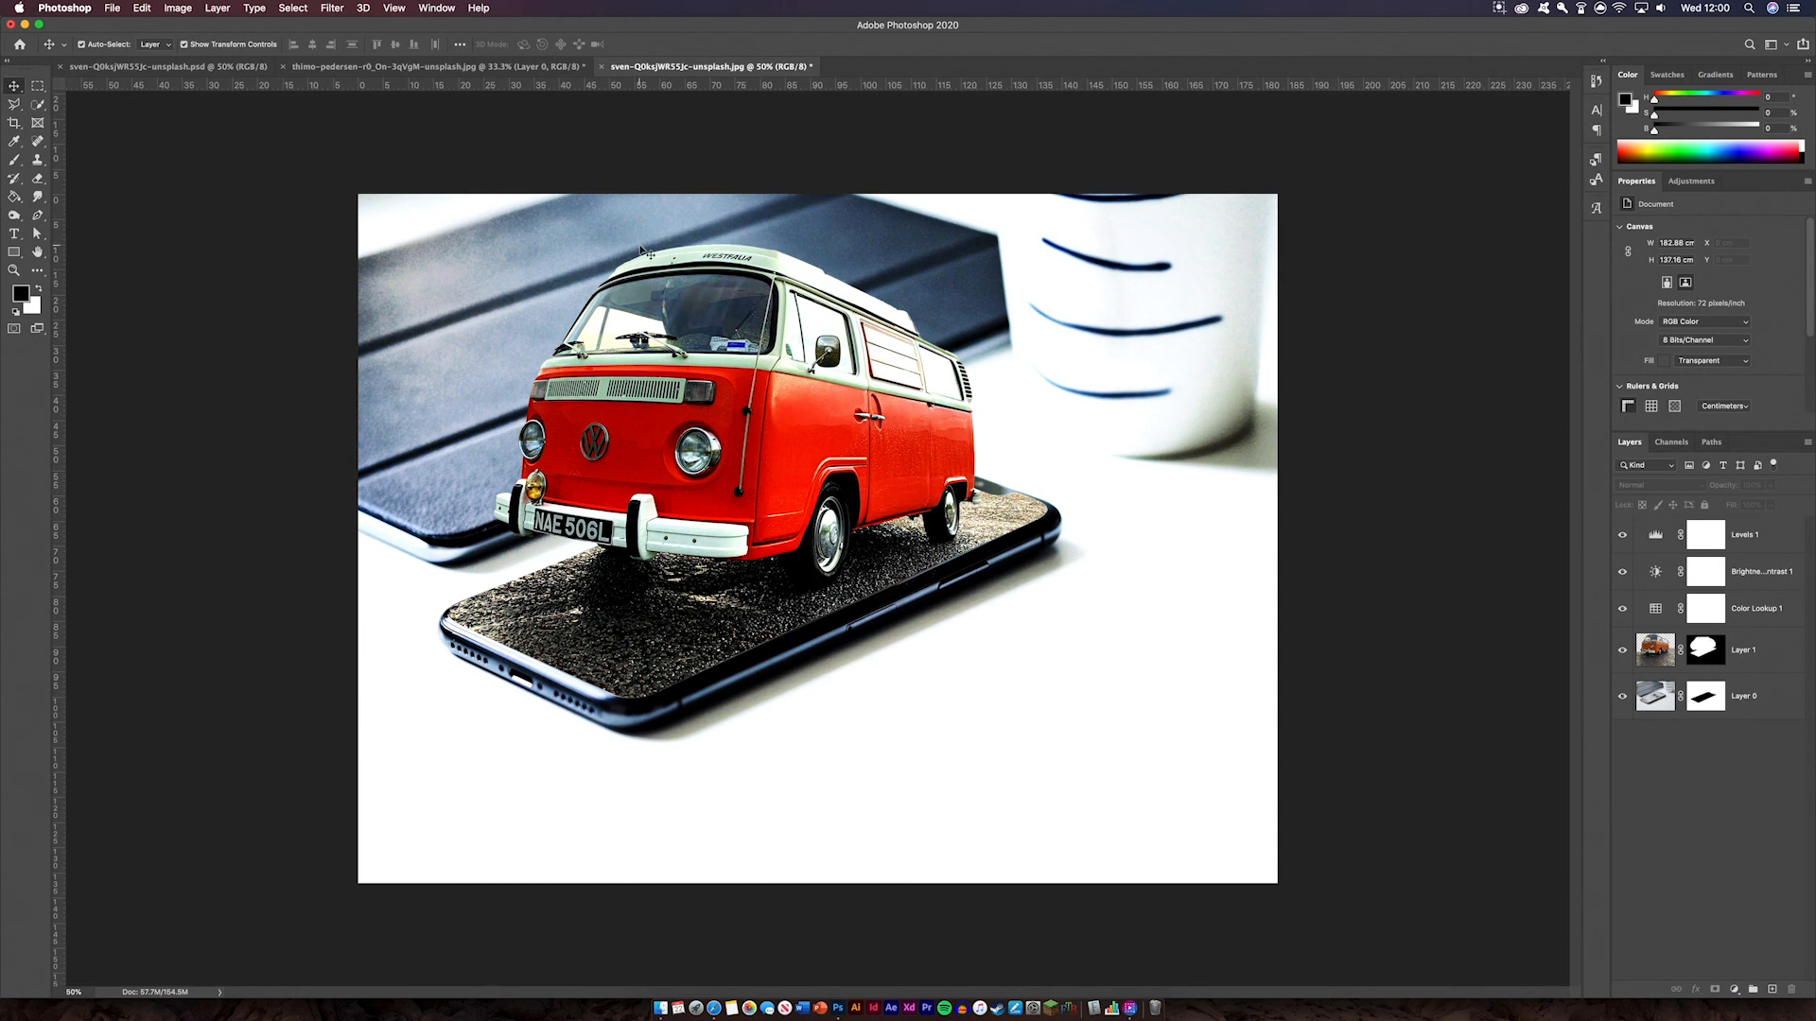
{"action": "left_click", "coordinate": [1499, 9]}
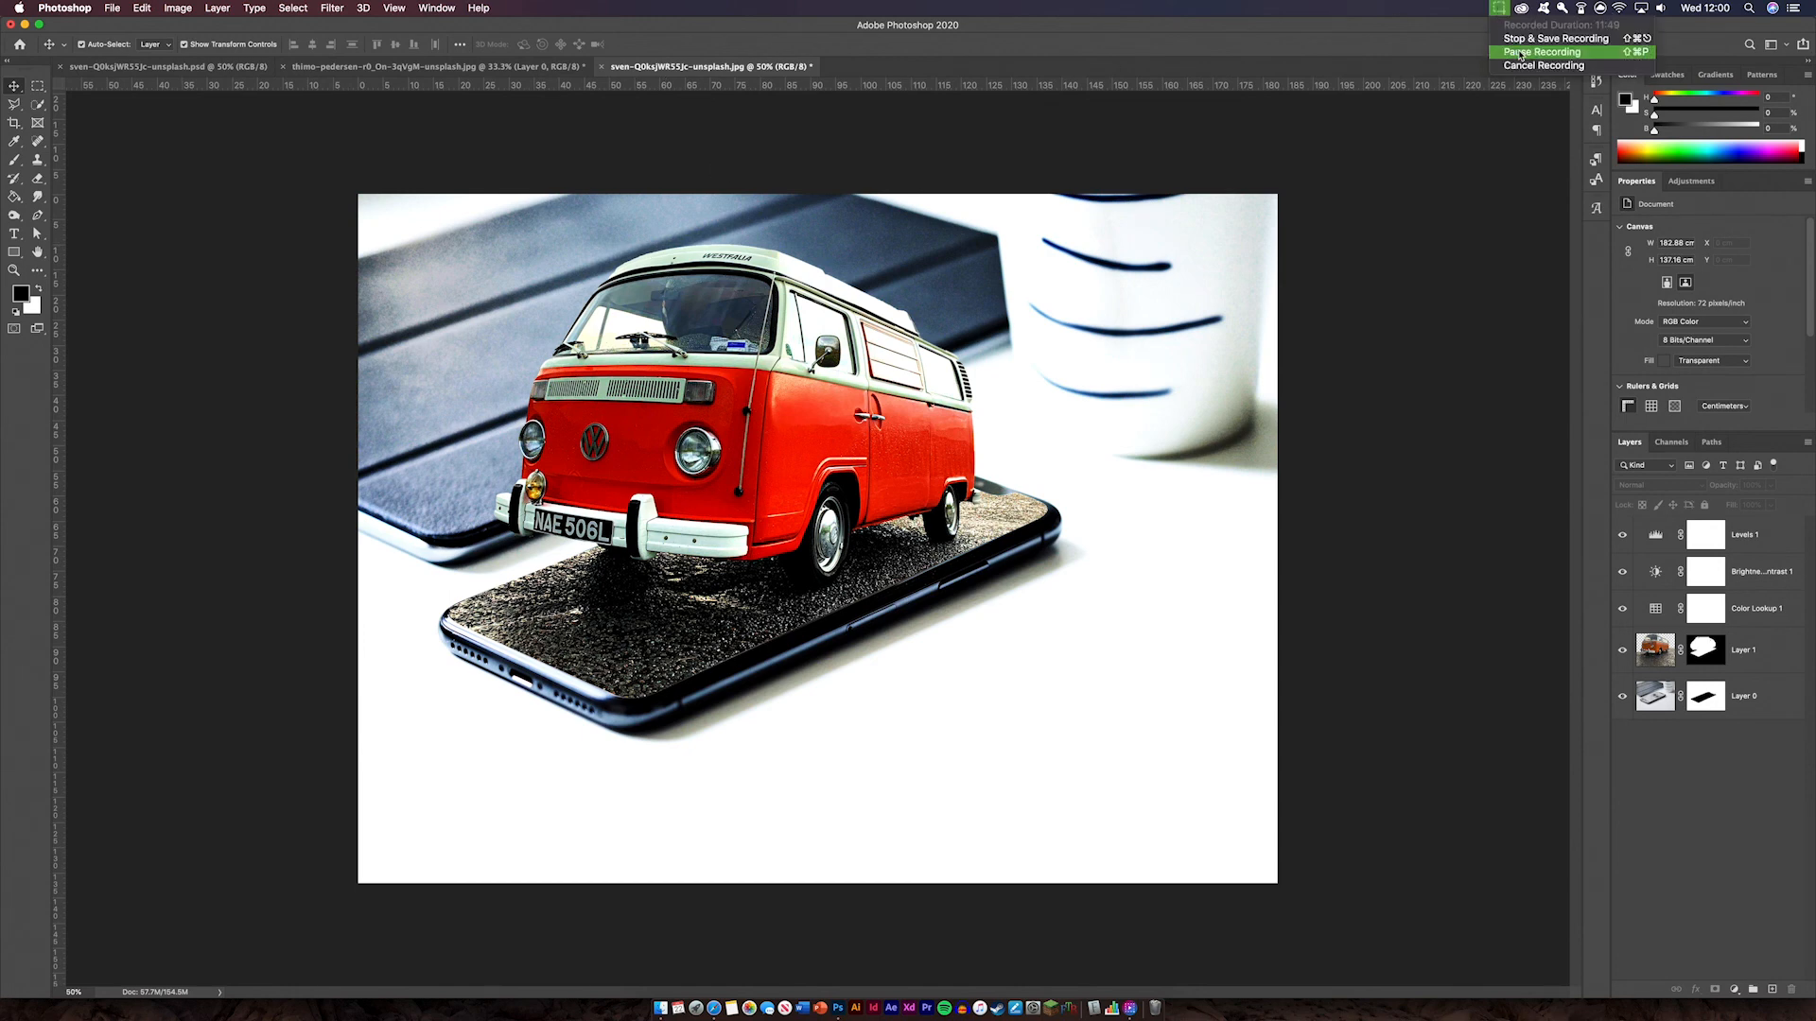